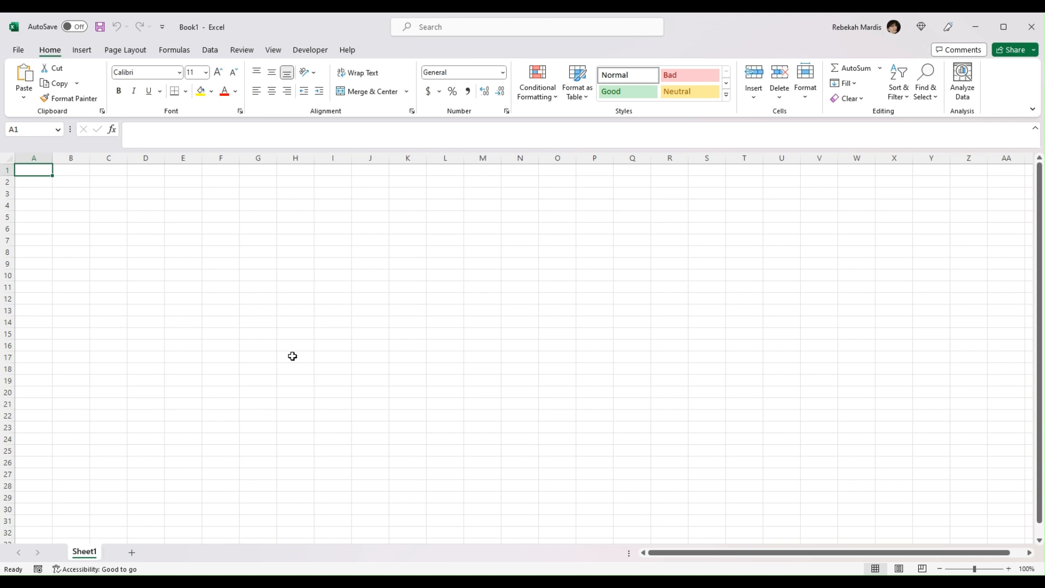
Step: Set the ribbon display option to Always show Ribbon
click(1033, 110)
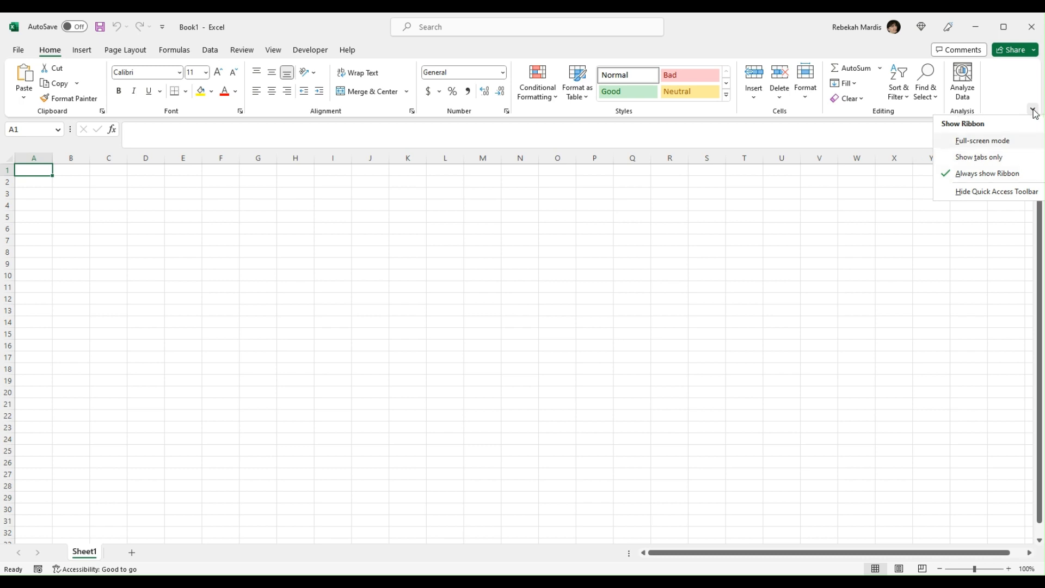
click(997, 174)
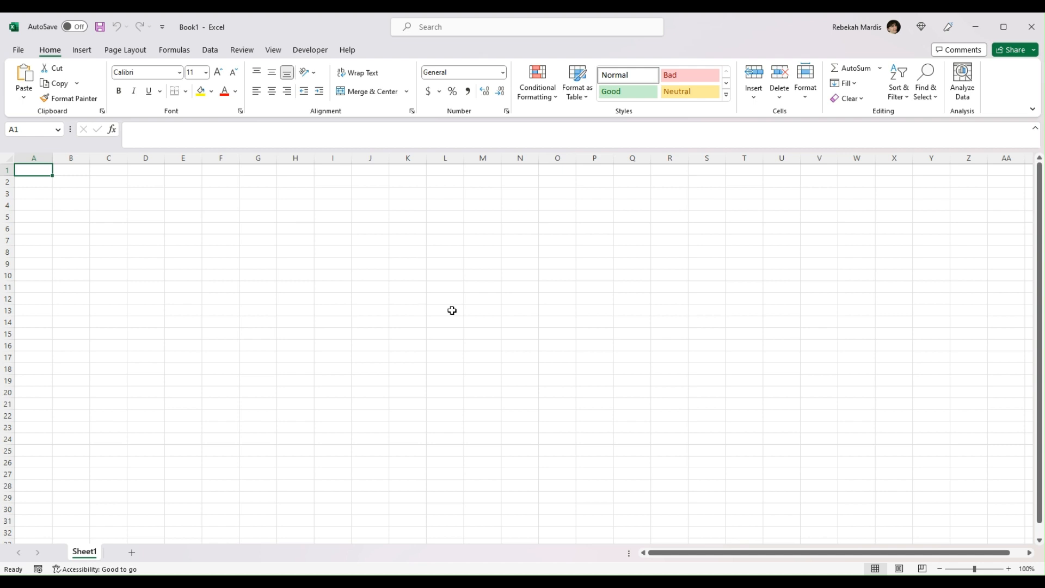
Step: Paste the copied weaving draft picture into the sheet and move it out to columns S to Z, starting around row 8
key(ctrl+v)
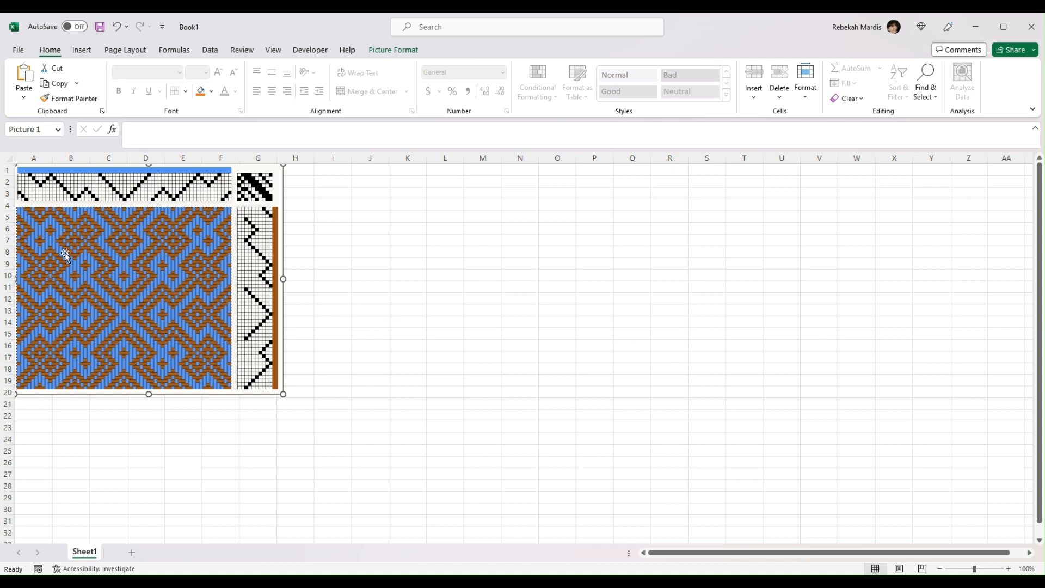
drag(87, 247, 781, 337)
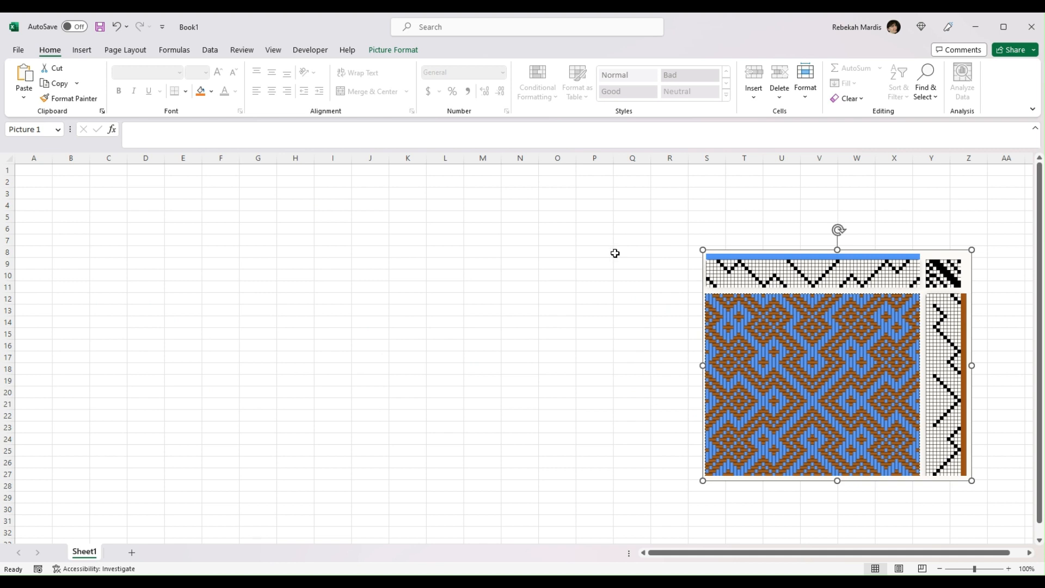
Step: Narrow all columns of the sheet so the cells are square, and move the draft picture out to about columns BJ to CF
click(9, 158)
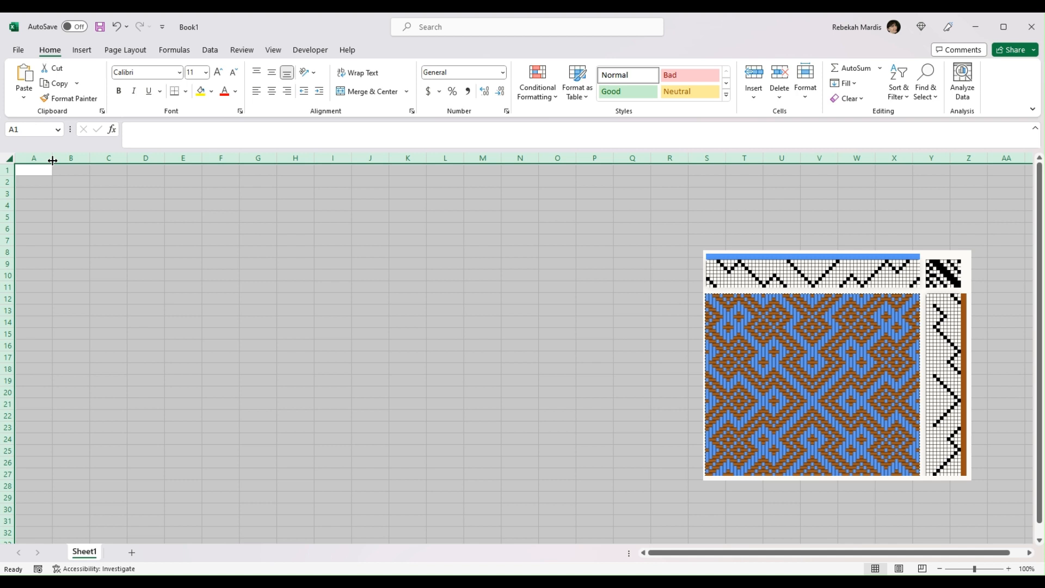
drag(52, 161, 26, 161)
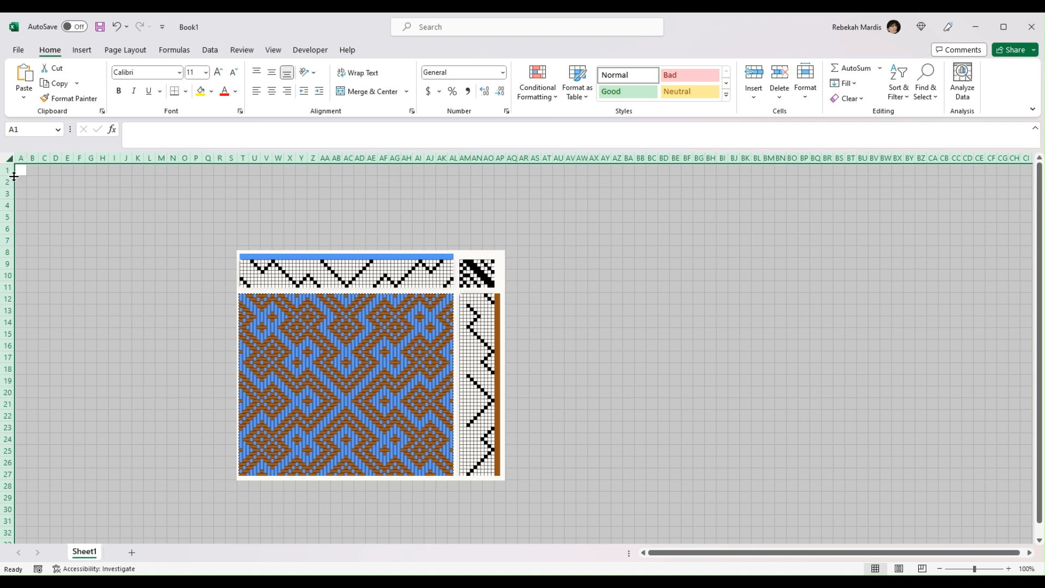
drag(14, 175, 14, 174)
click(25, 158)
click(367, 329)
drag(367, 335, 862, 320)
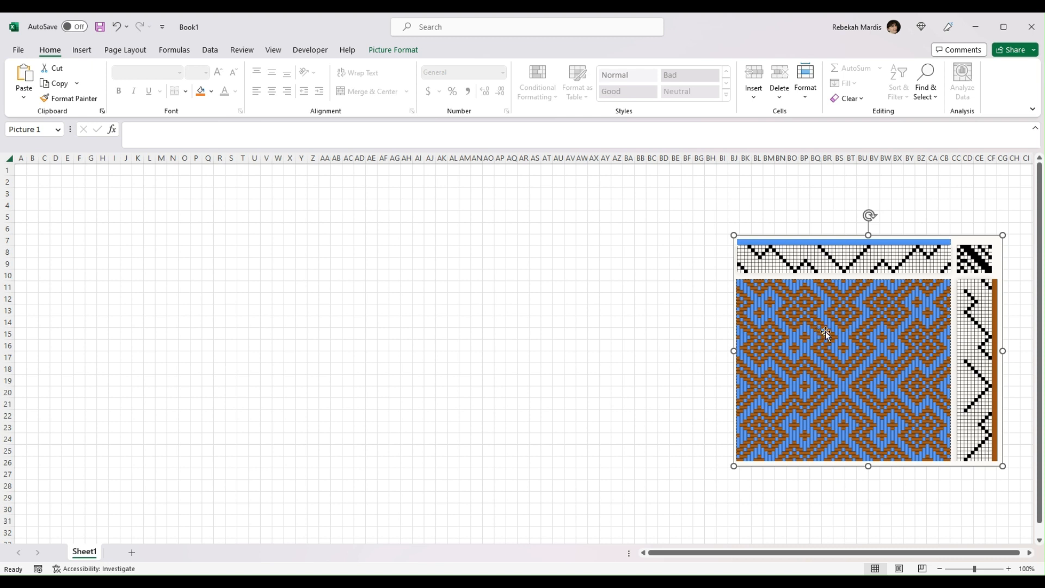
Step: Apply All Borders to cells A2:A9
click(22, 182)
drag(22, 182, 19, 262)
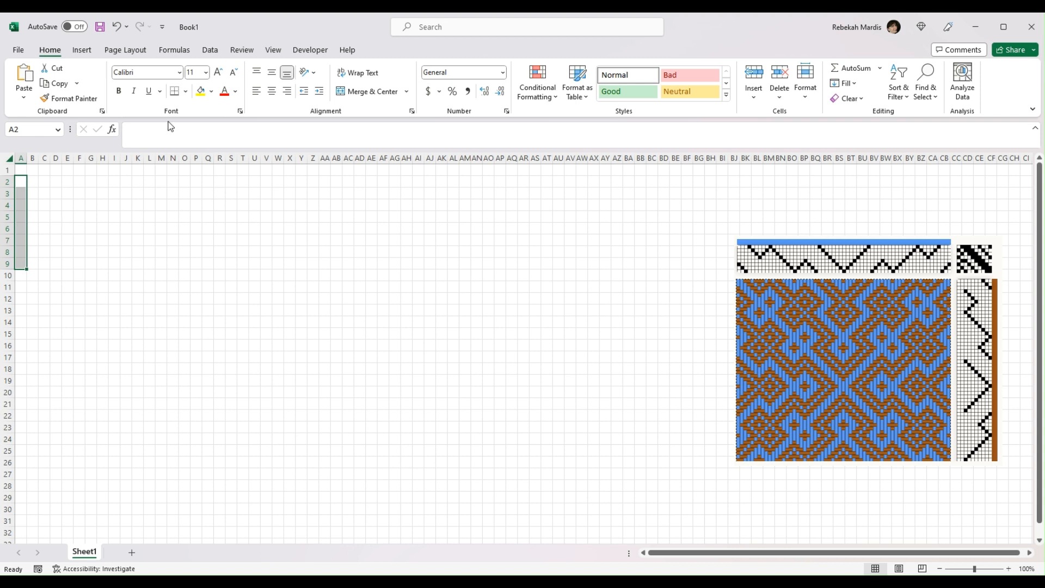
click(186, 93)
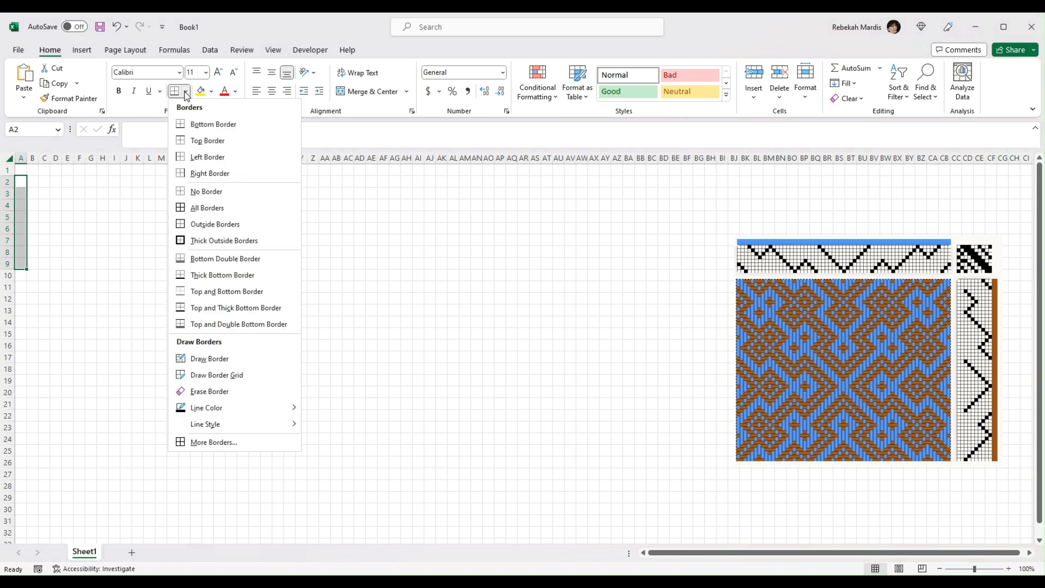
click(203, 210)
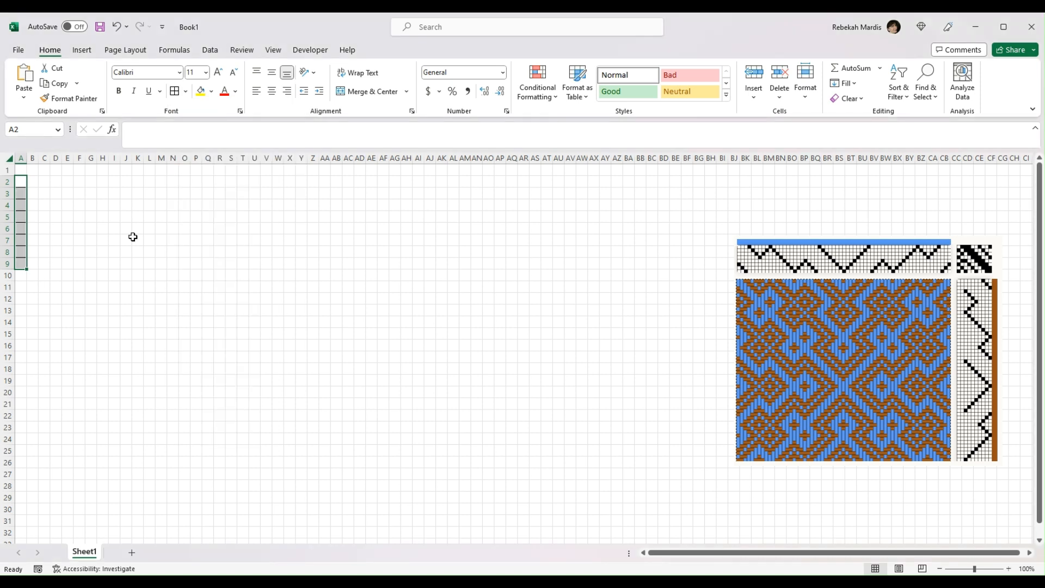
Step: Number cells A2:A9 in descending order from 8 to 1
click(19, 181)
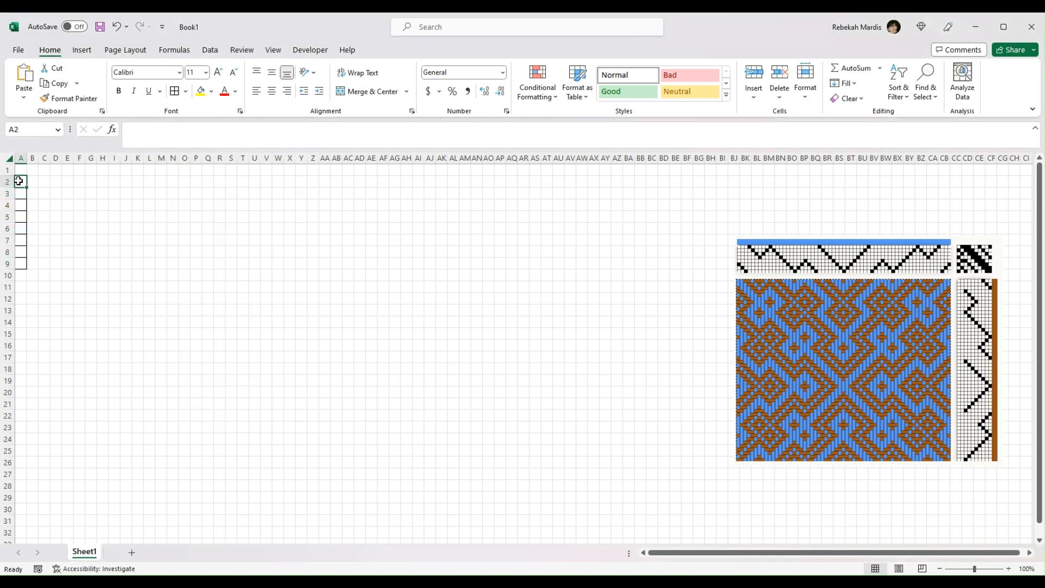
text(8)
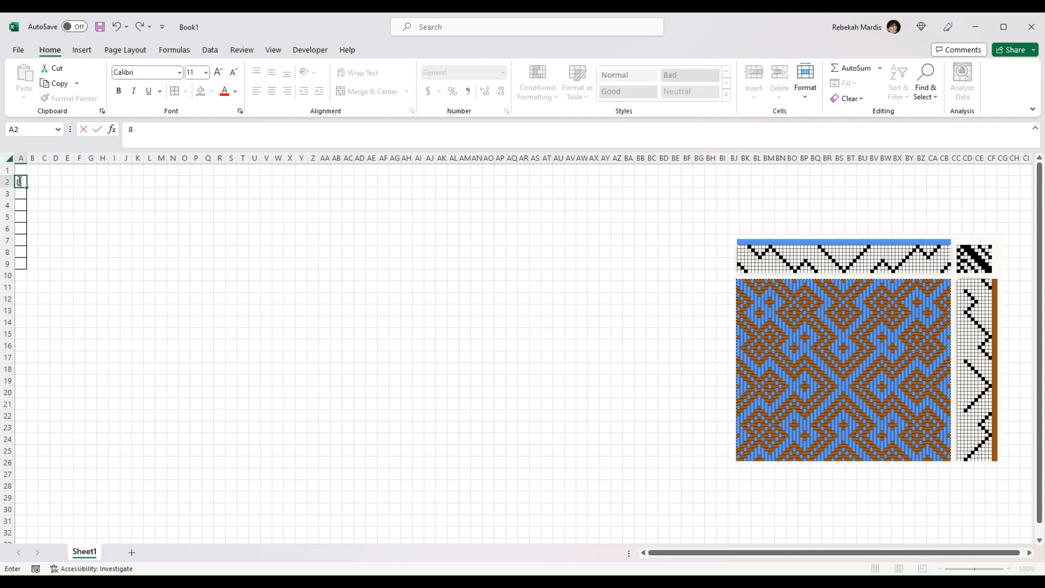
key(Return)
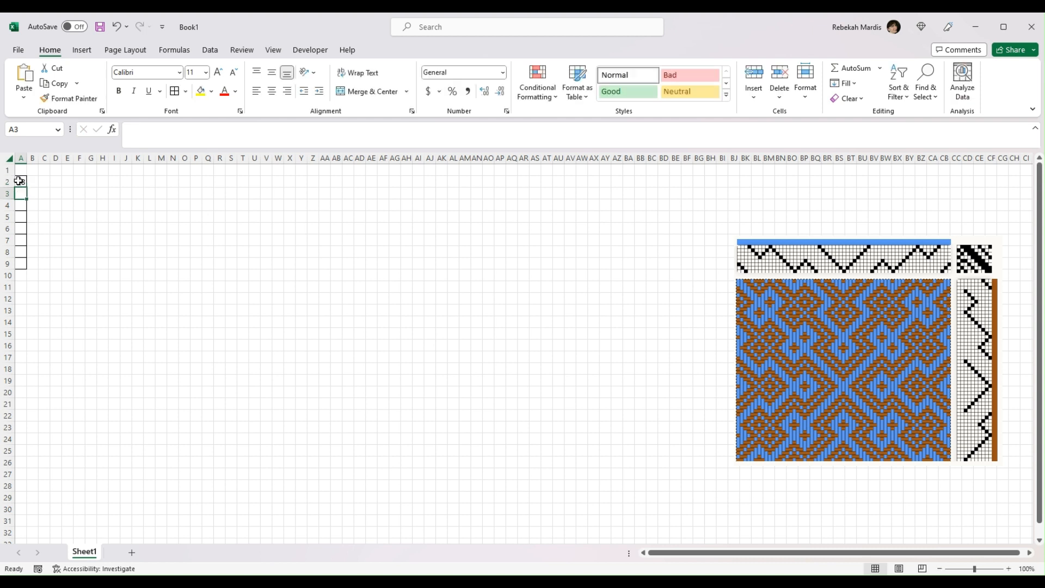
text(7)
key(Return)
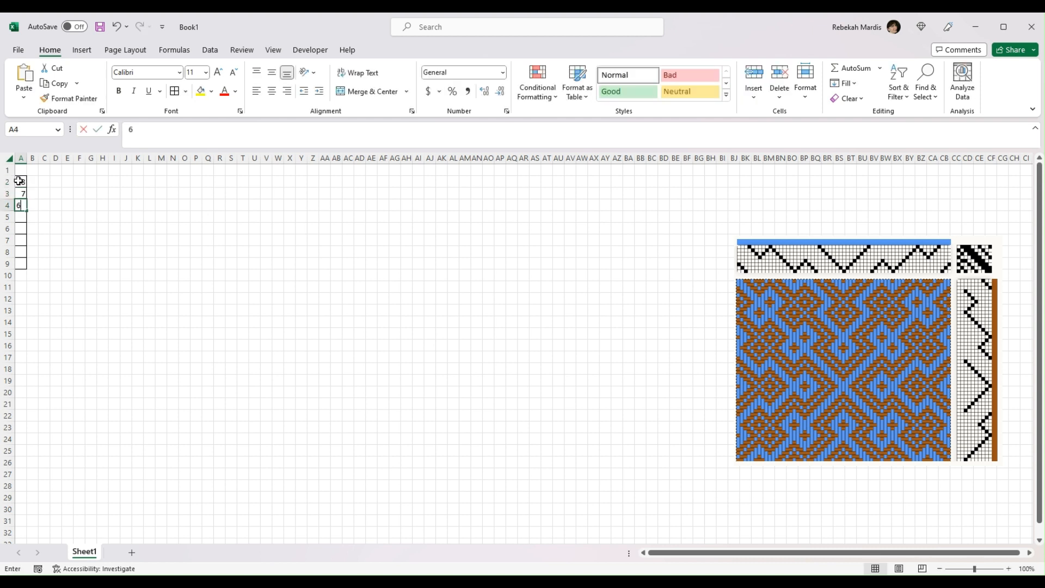
text(6)
key(Return)
text(5)
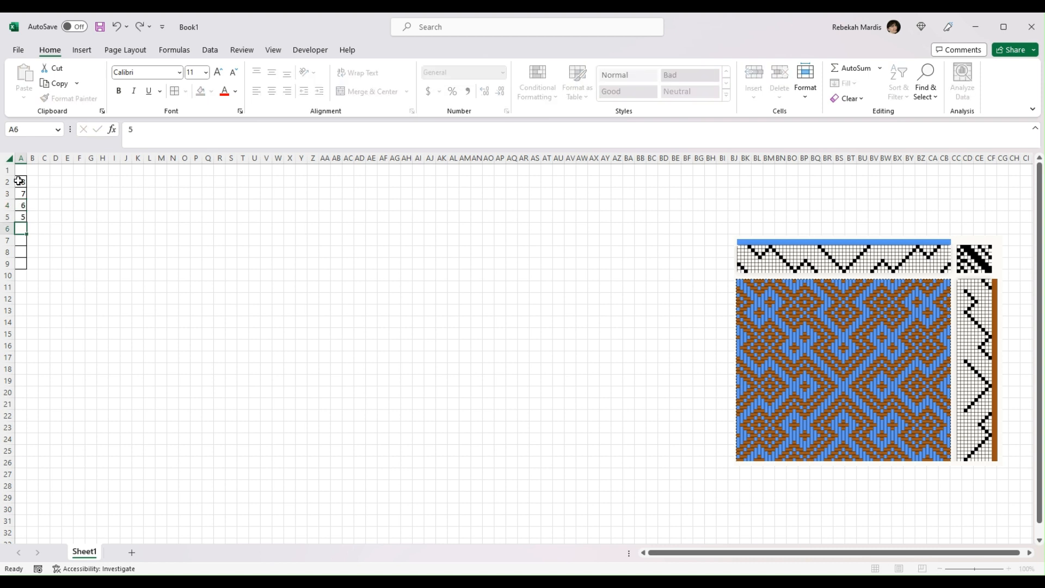
key(Return)
text(4)
key(Return)
text(3)
key(Return)
text(2)
key(Return)
text(1)
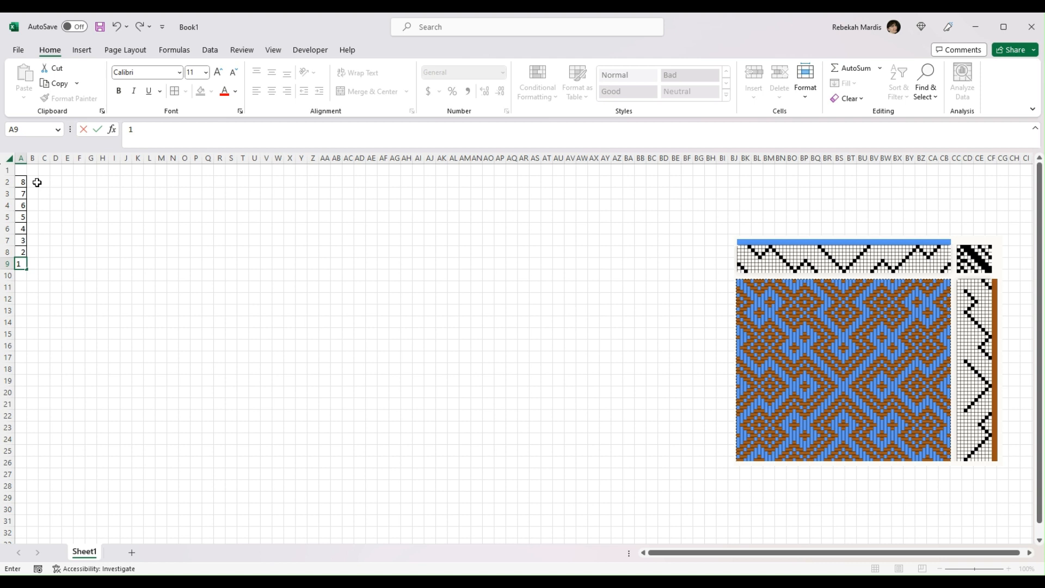
click(34, 192)
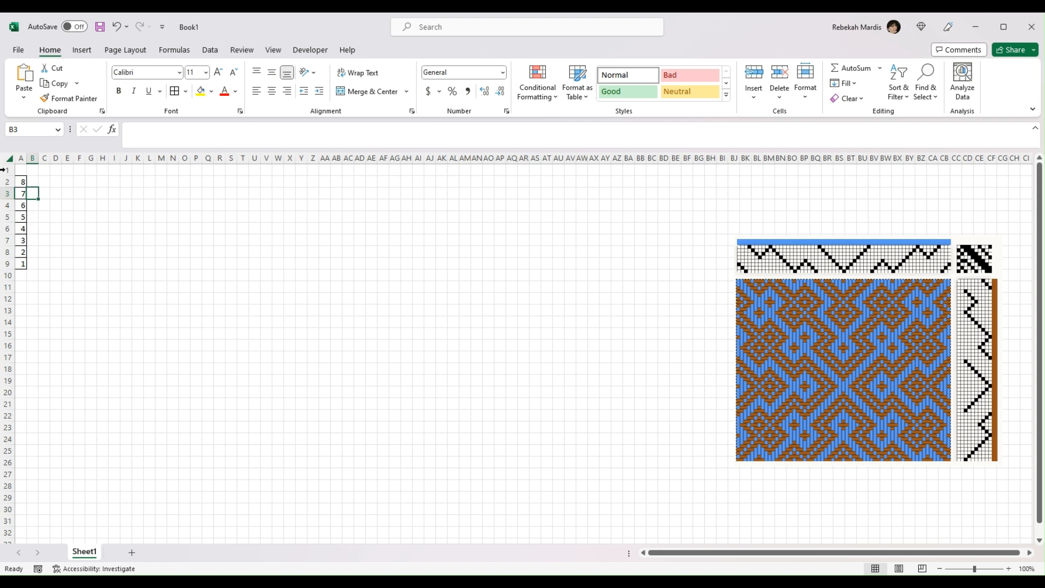
Step: Centre the numbers in A2:A9 both horizontally and vertically and set their font colour to white
drag(24, 181, 21, 262)
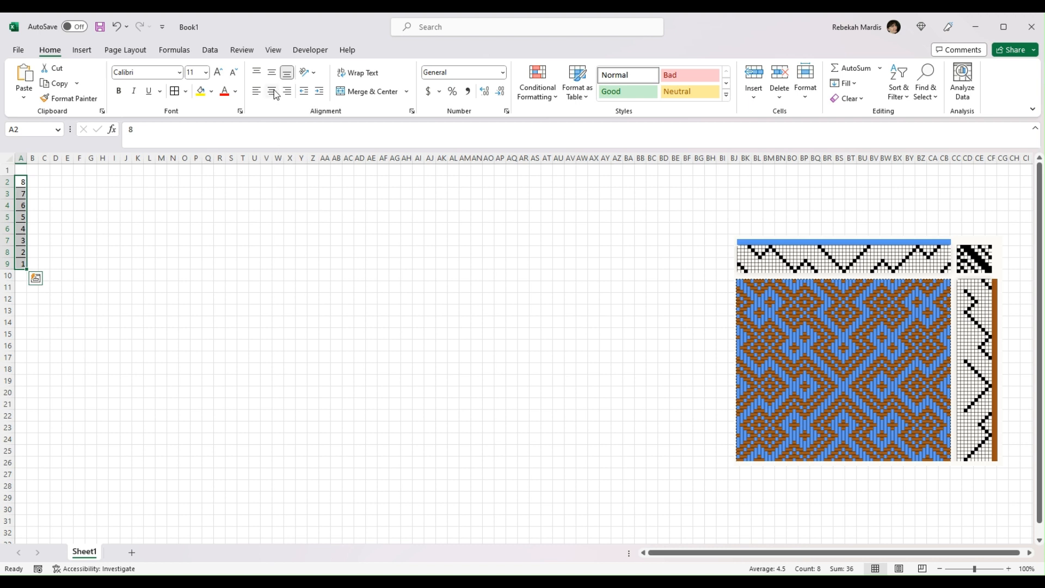
click(271, 73)
click(272, 95)
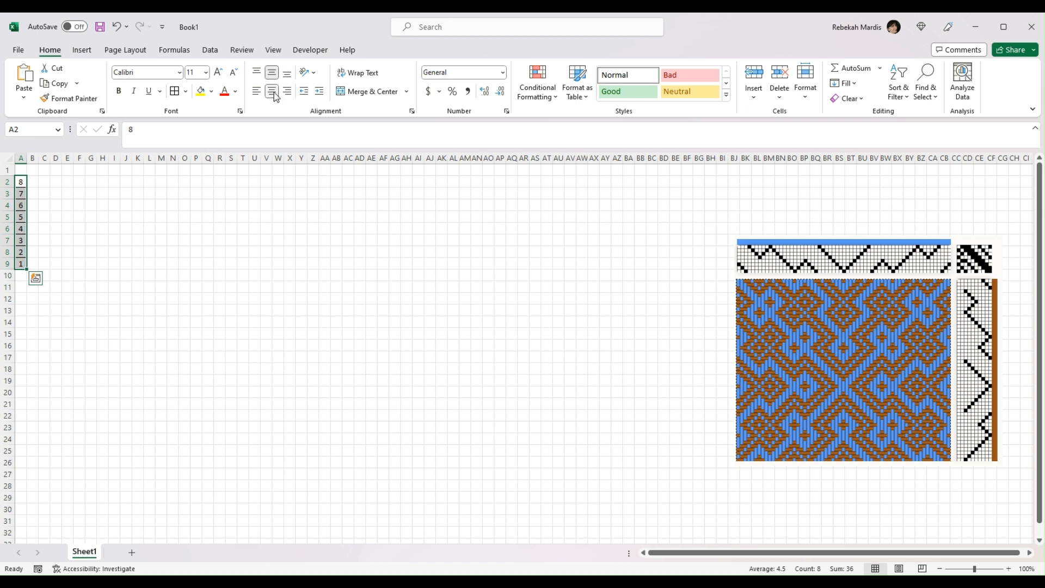
click(235, 93)
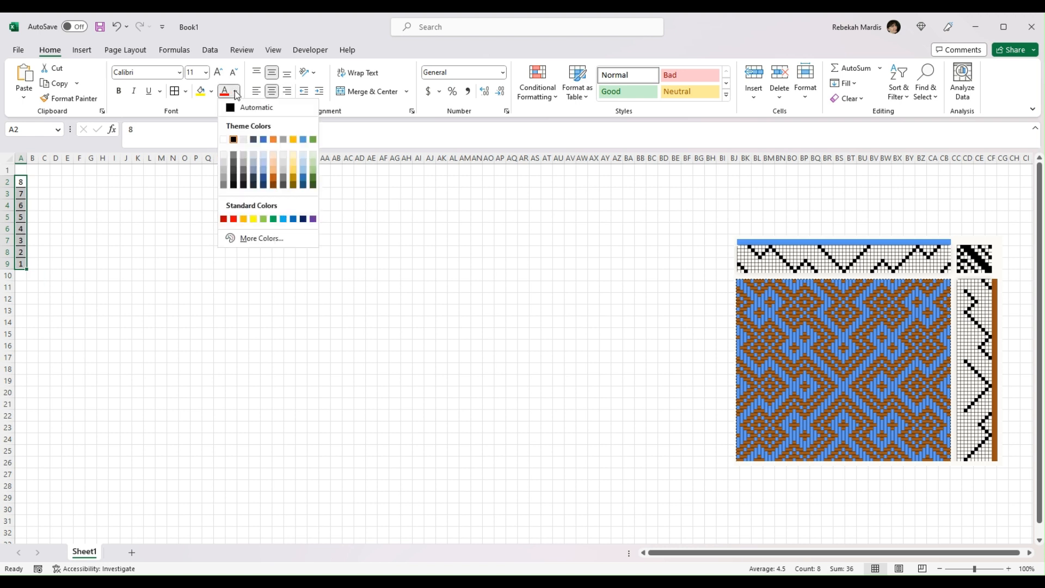
click(224, 140)
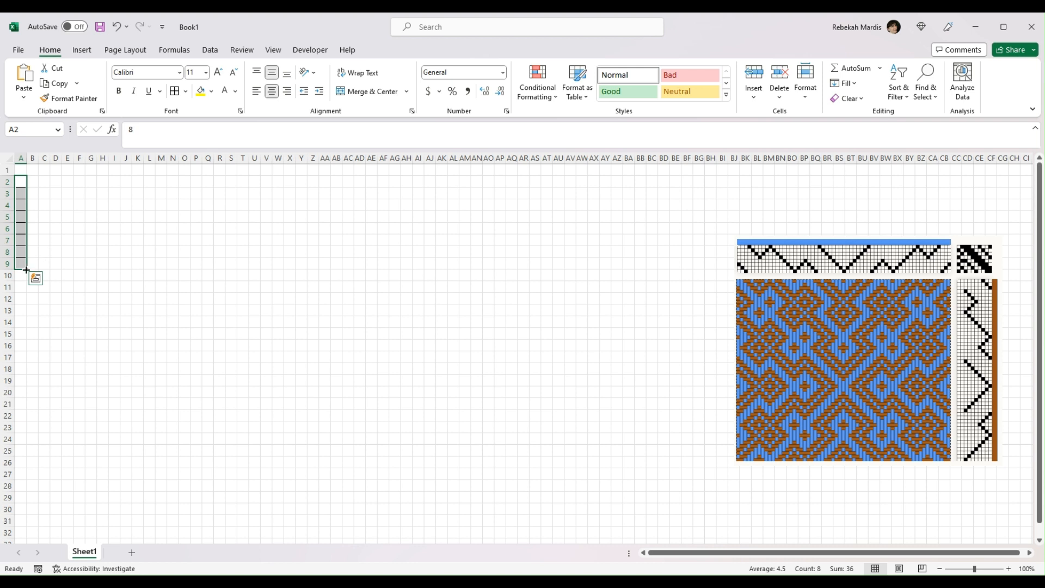
Step: Fill the bordered number column A2:A9 across to column J
drag(27, 269, 37, 271)
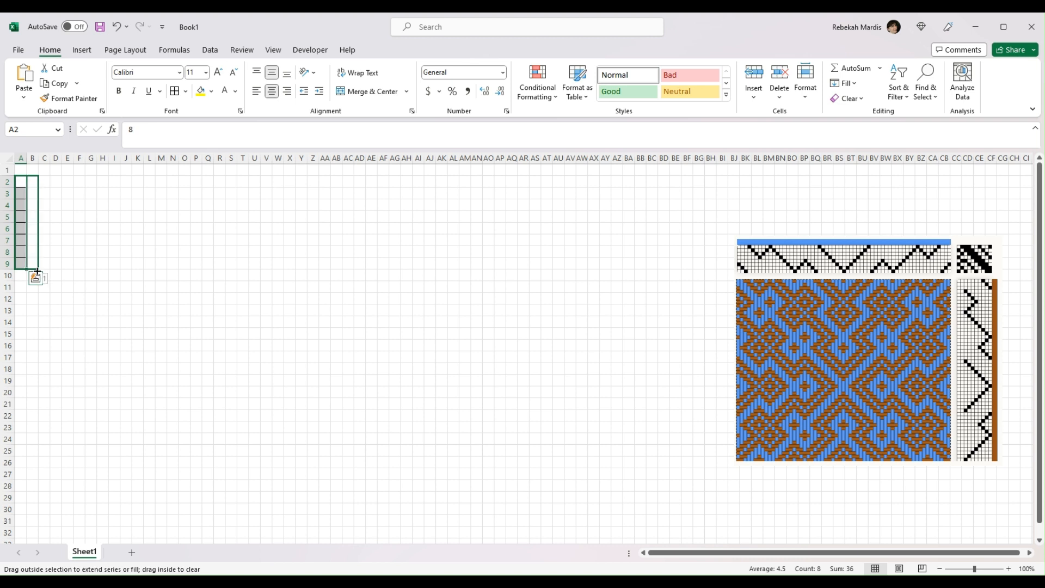
drag(37, 272, 128, 268)
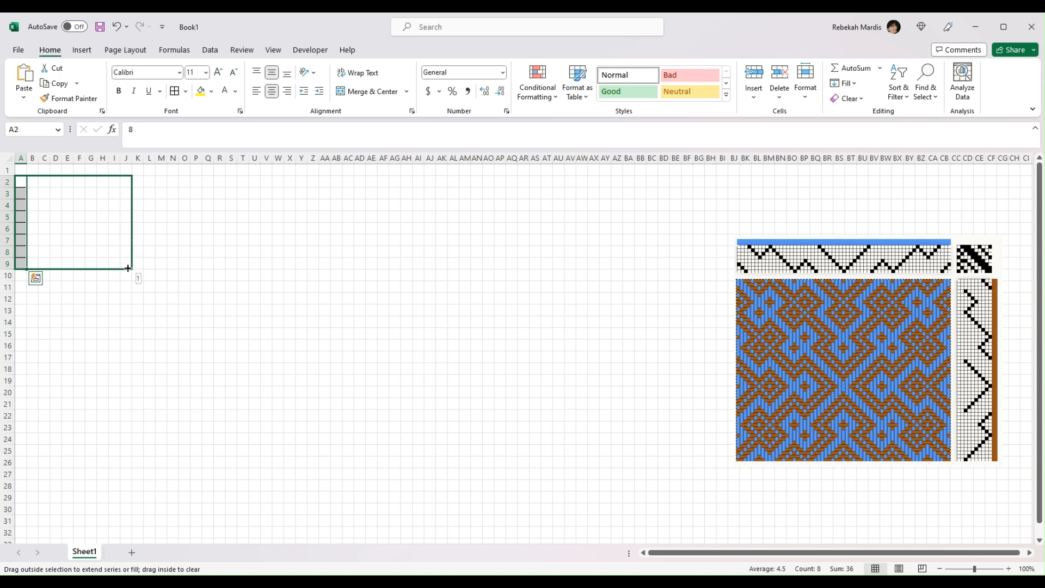
drag(127, 268, 128, 269)
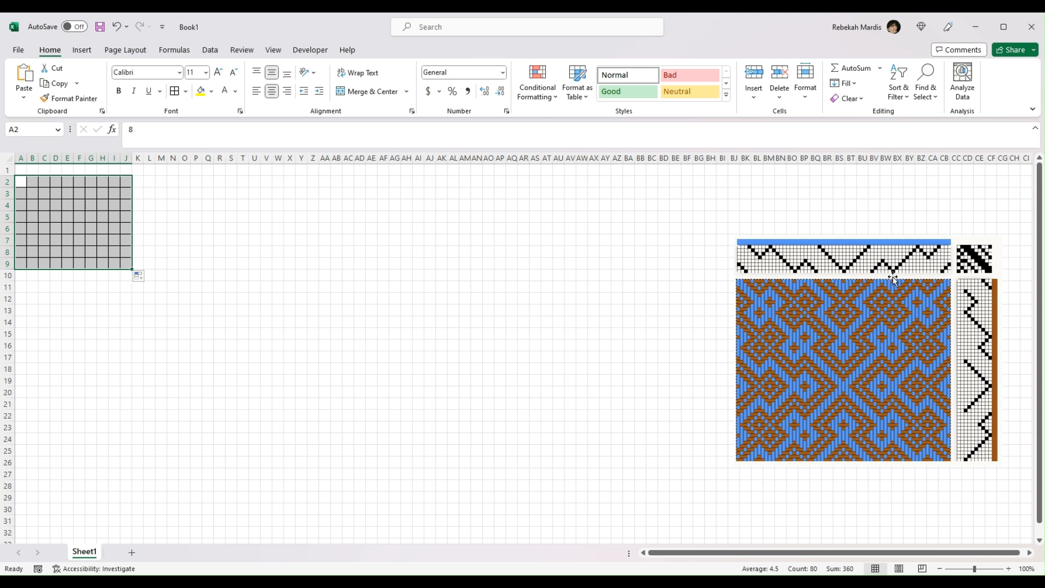
Step: Move the draft picture close to the numbered grid and fill cells A3, A5, A7 and A9 with dark grey
drag(893, 278, 343, 264)
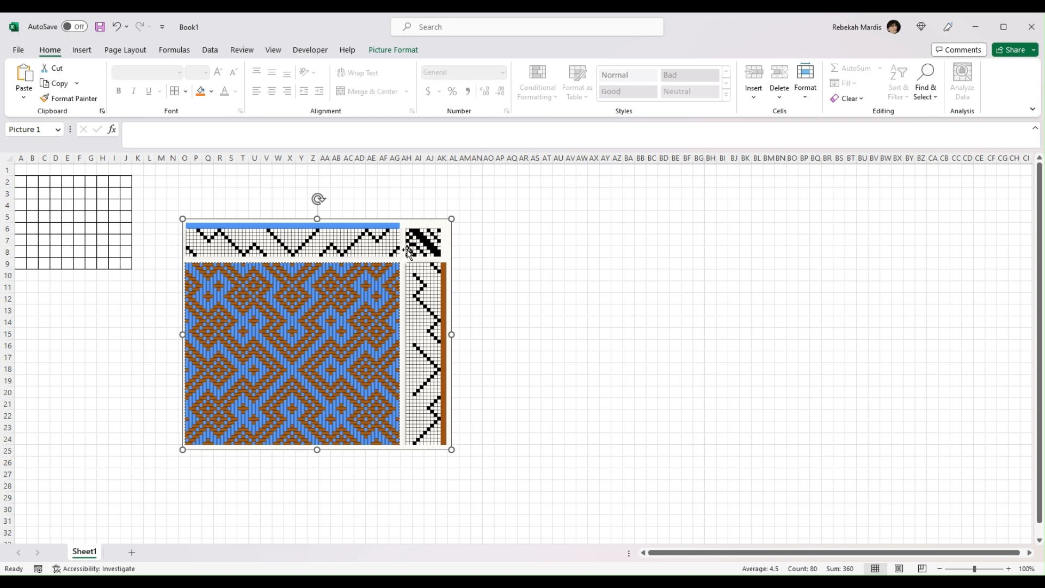
click(22, 264)
ctrl+click(24, 240)
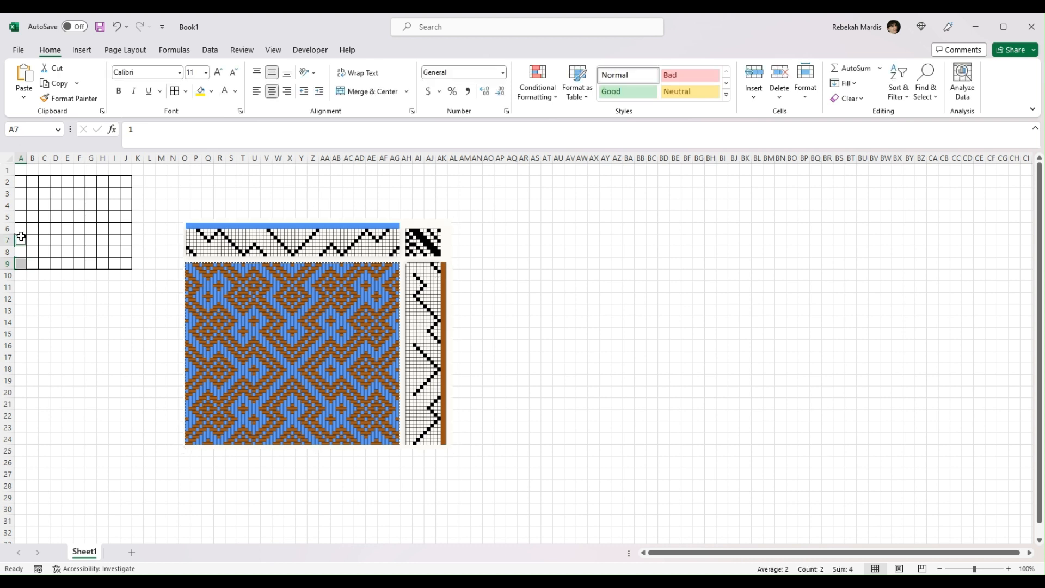
ctrl+click(22, 218)
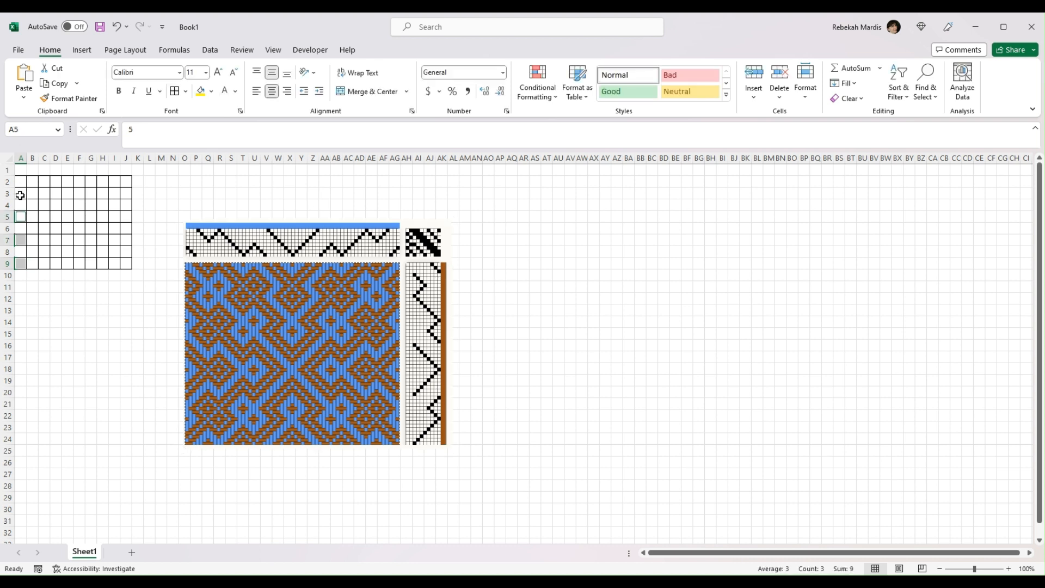
ctrl+click(20, 194)
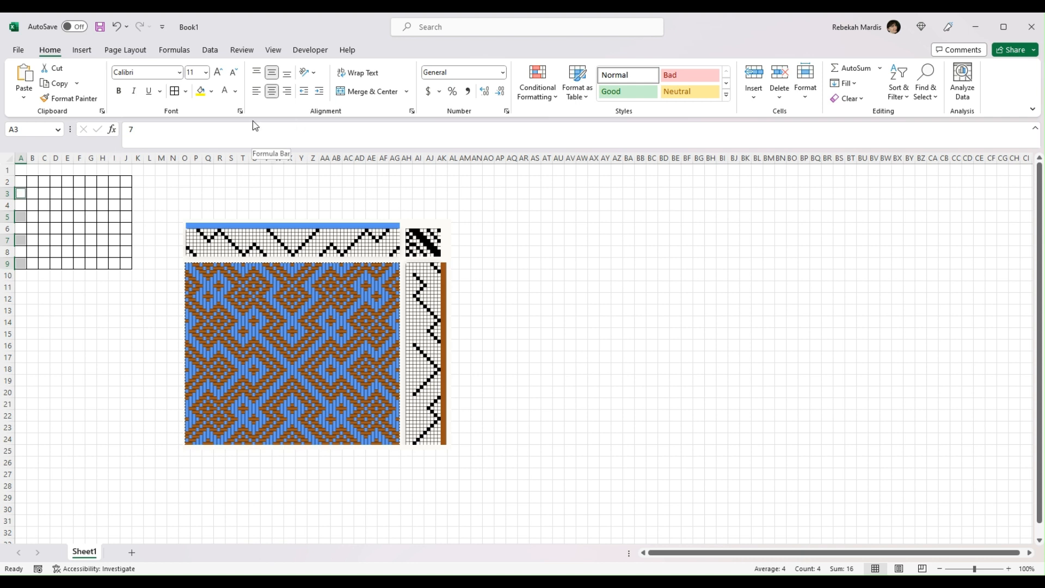
click(213, 92)
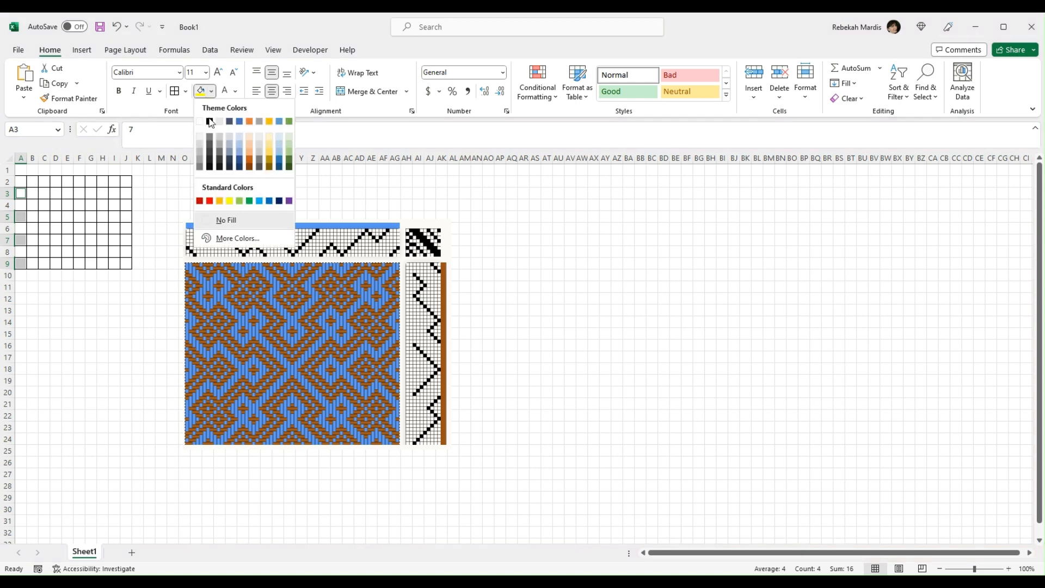
click(212, 156)
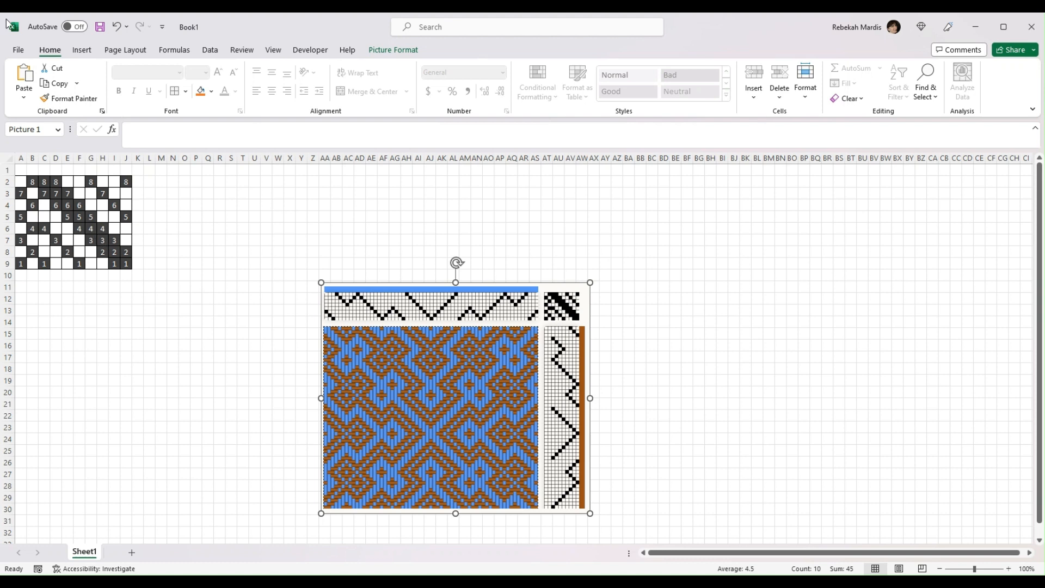
Step: Start saving a copy of the workbook and choose the personal OneDrive folder Documents > Weaving > Projects as its location
click(18, 49)
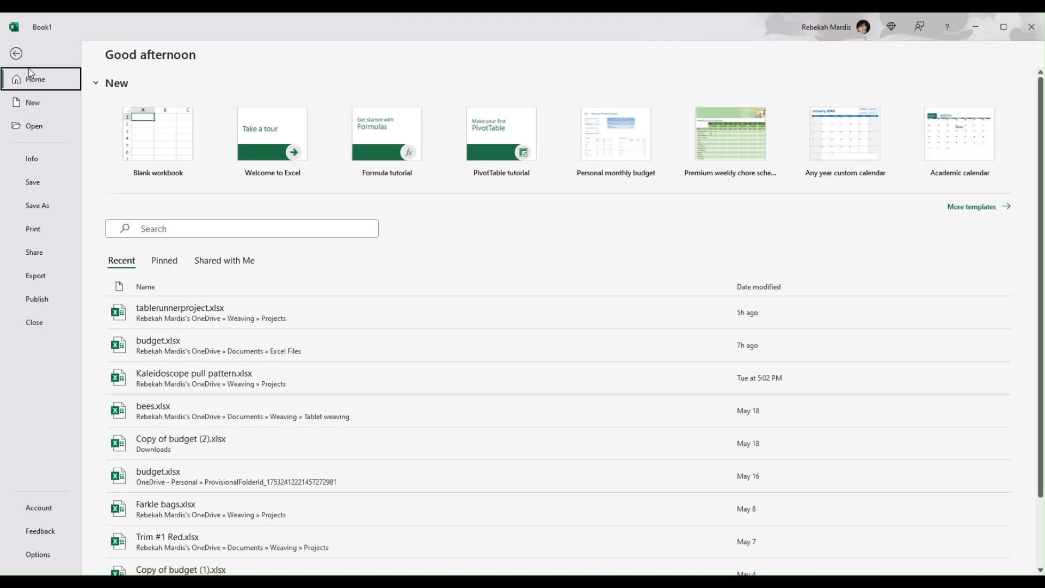
click(44, 210)
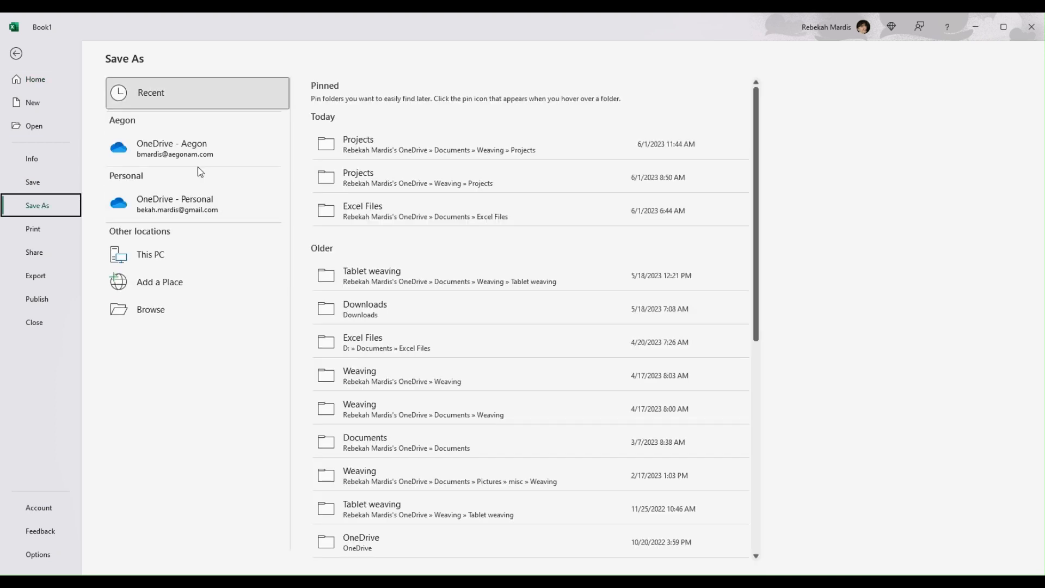
click(172, 206)
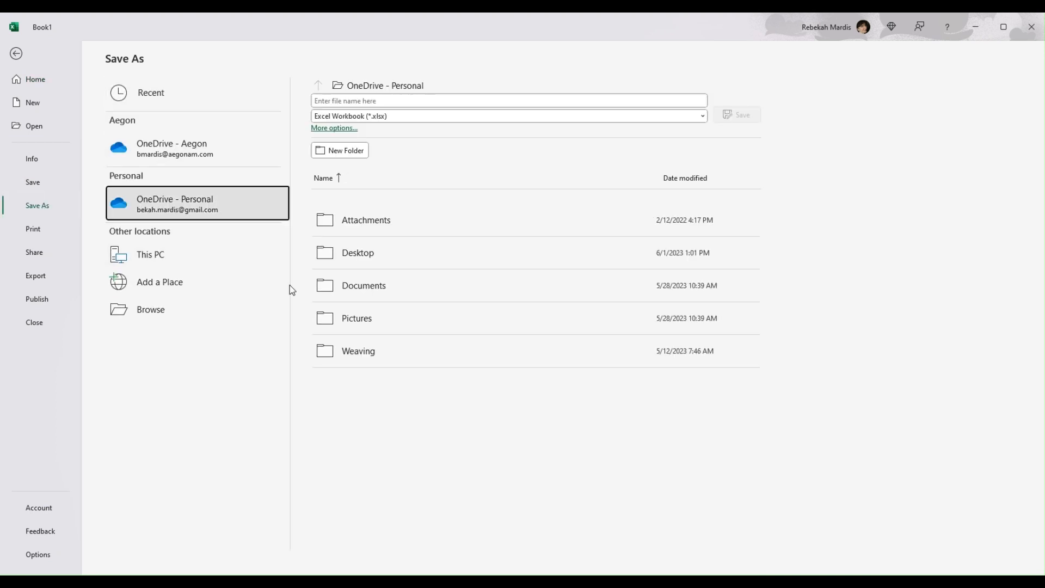
click(363, 288)
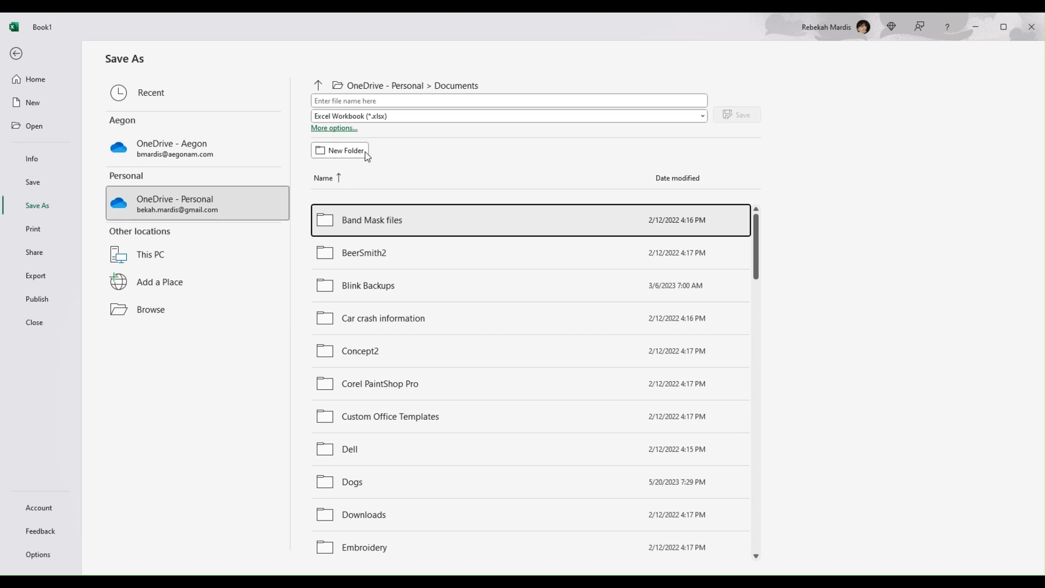
scroll(443, 484, down, 5)
scroll(440, 465, down, 10)
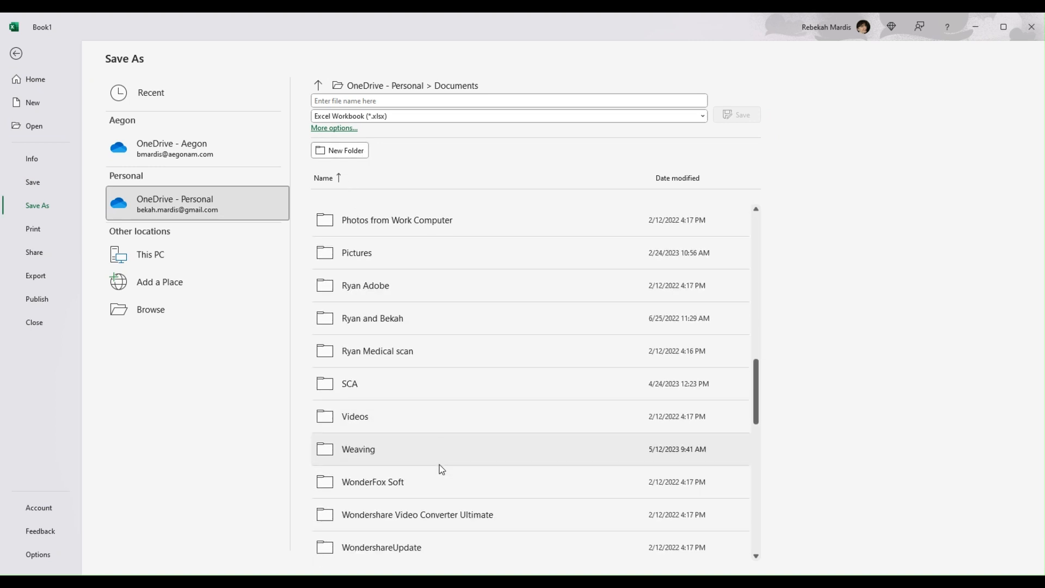
click(439, 464)
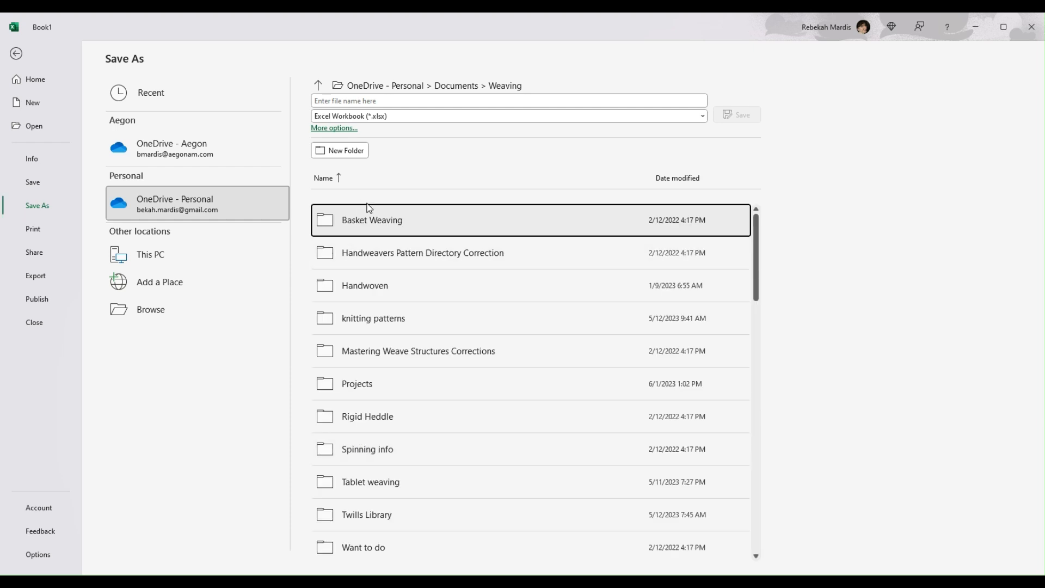
click(354, 384)
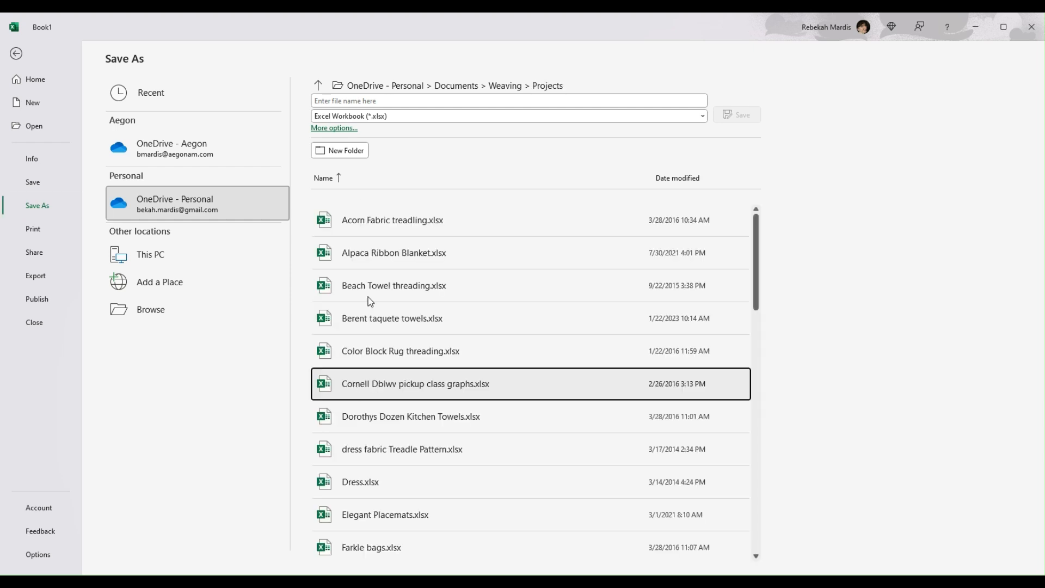
Step: Name the workbook "brown and blue trim" and save it as an Excel workbook in the Projects folder
click(408, 102)
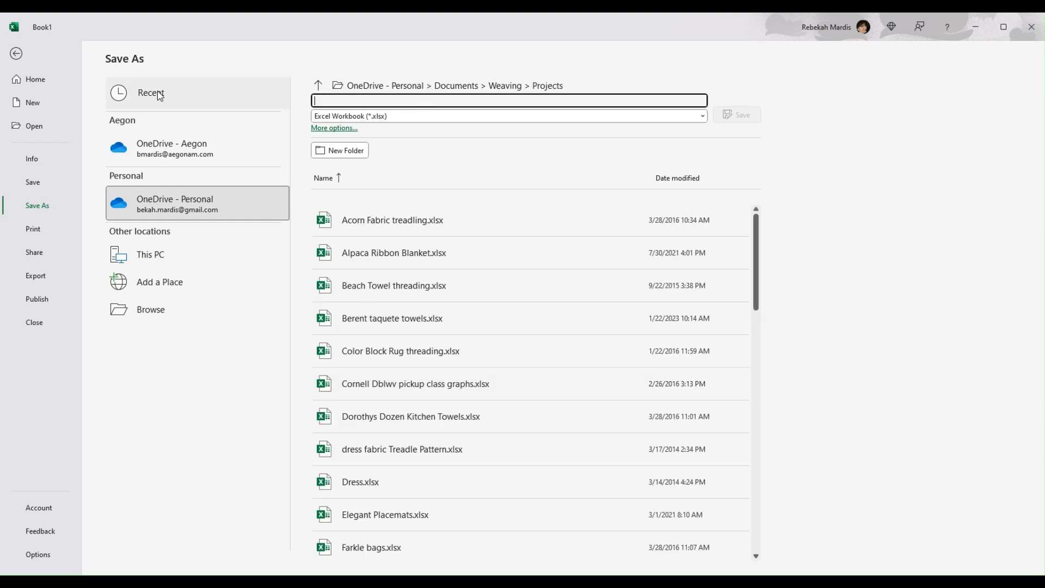
text(bro)
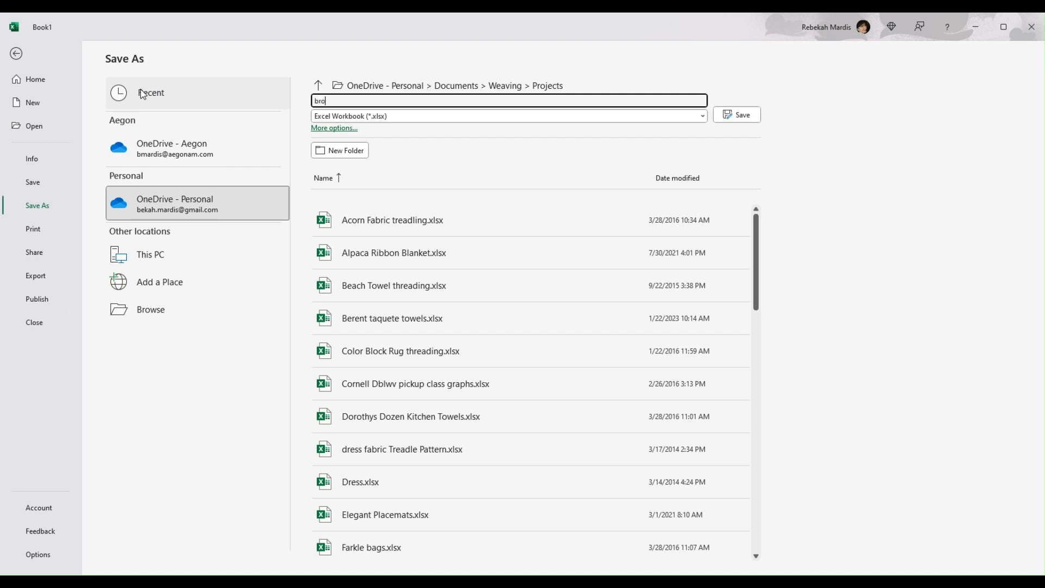
text(wn and blue trim)
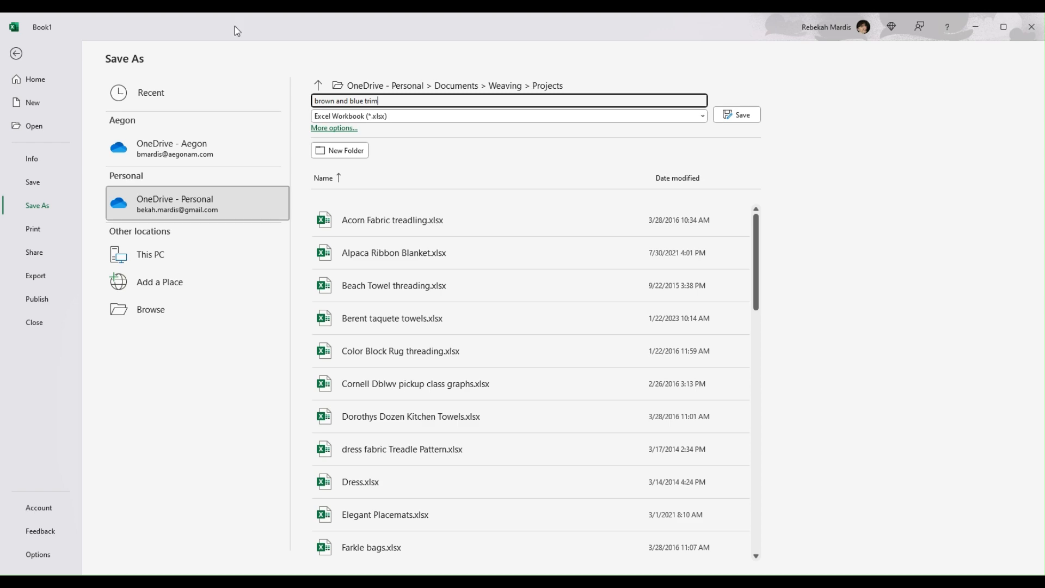
click(716, 115)
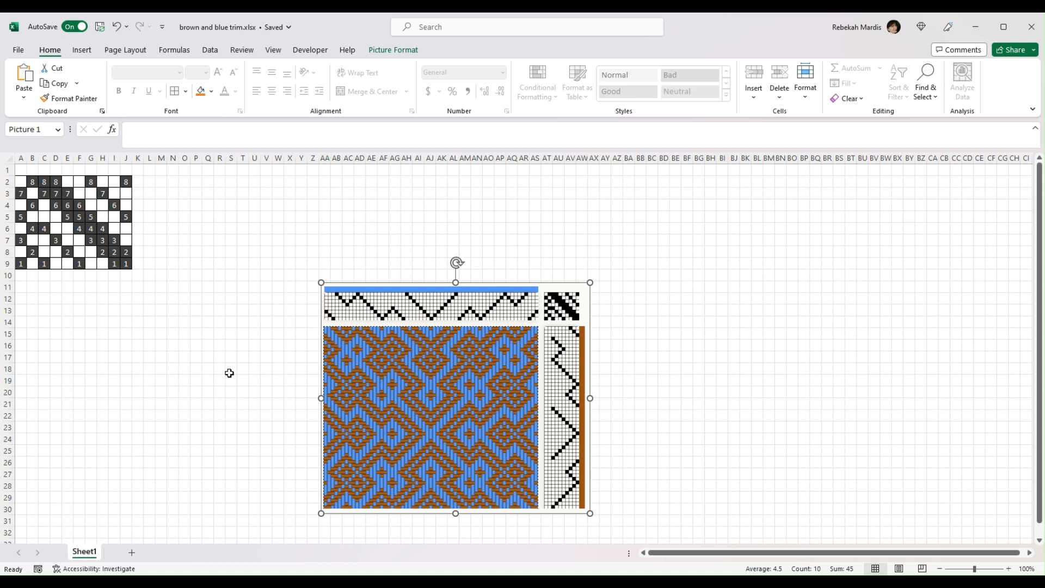
Step: Shift the draft picture slightly down and copy the numbered column A2:A9 to L2:L9
mouse_move(427, 442)
mouse_down()
mouse_move(405, 384)
mouse_move(396, 412)
mouse_move(360, 443)
mouse_move(432, 445)
mouse_move(419, 444)
mouse_up()
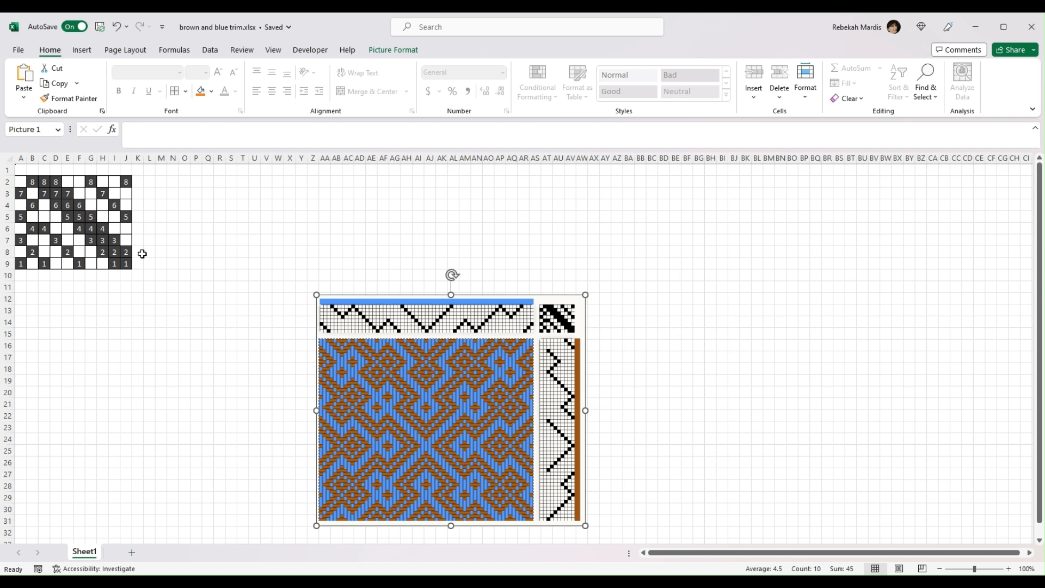
drag(26, 184, 23, 263)
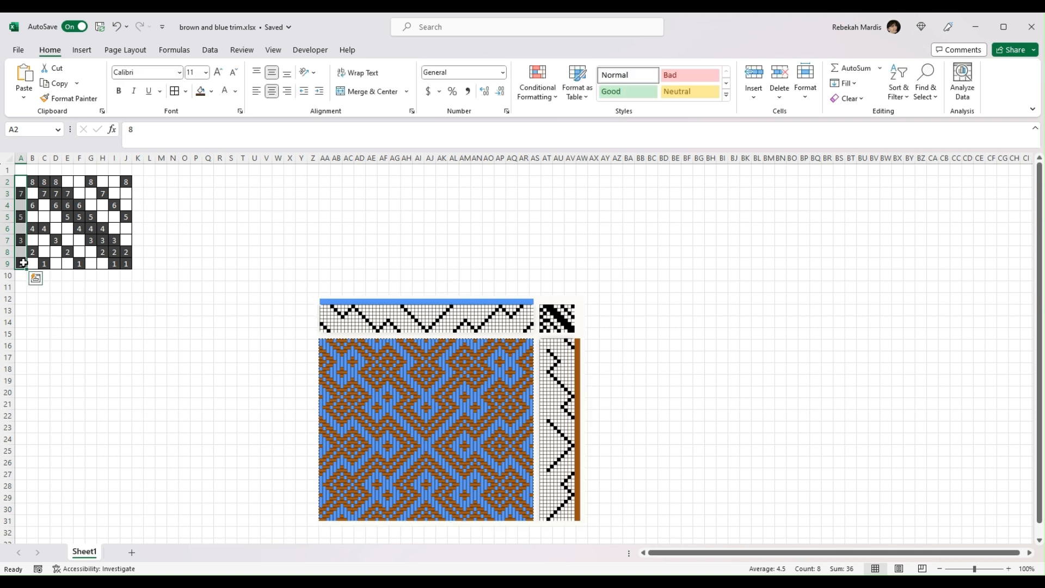
key(ctrl+c)
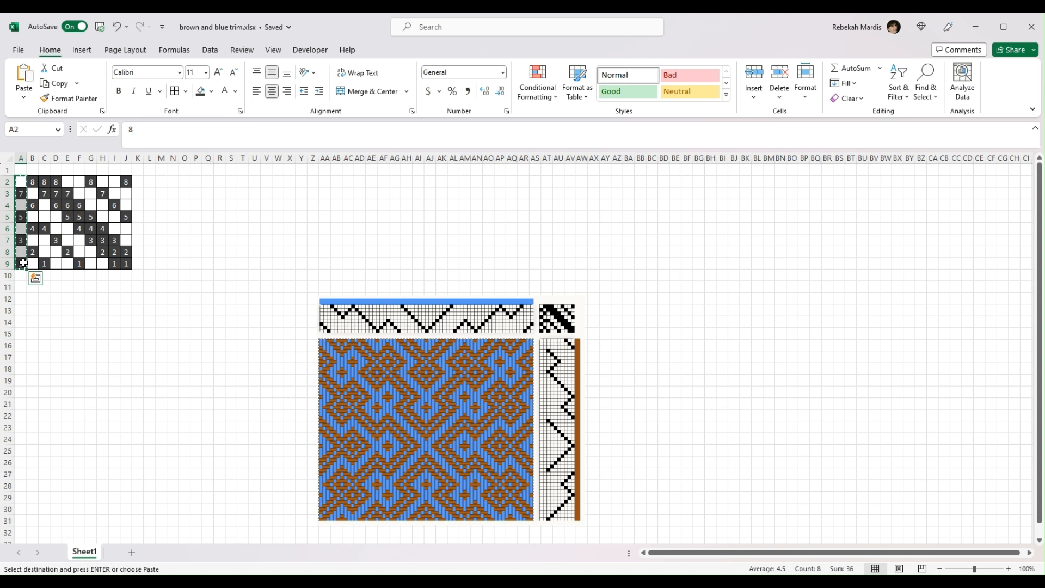
click(151, 181)
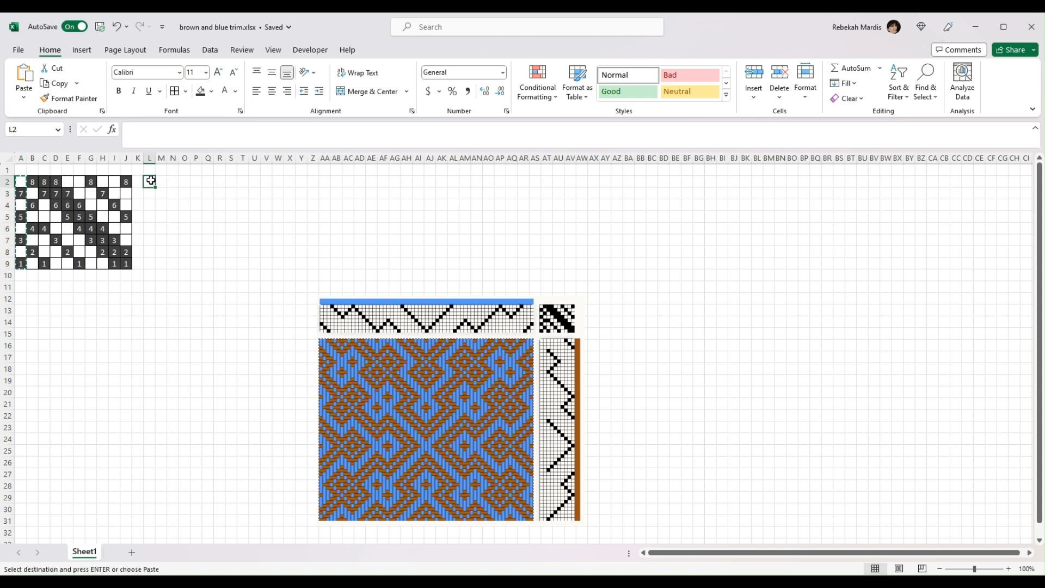
key(ctrl+v)
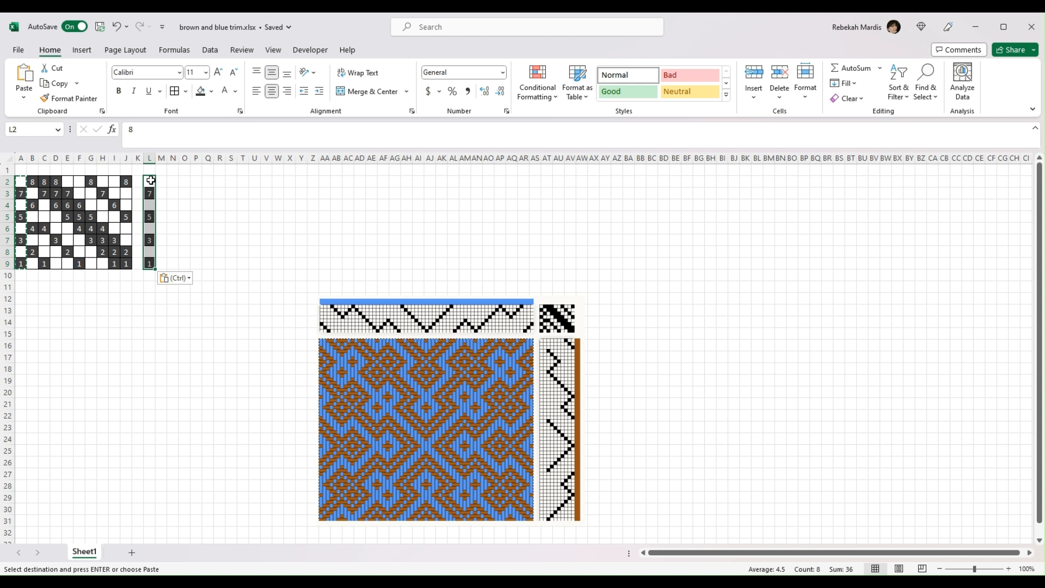
Step: Remove the fill colour from L2:L9 and fill the bordered number column across to column BT
click(212, 91)
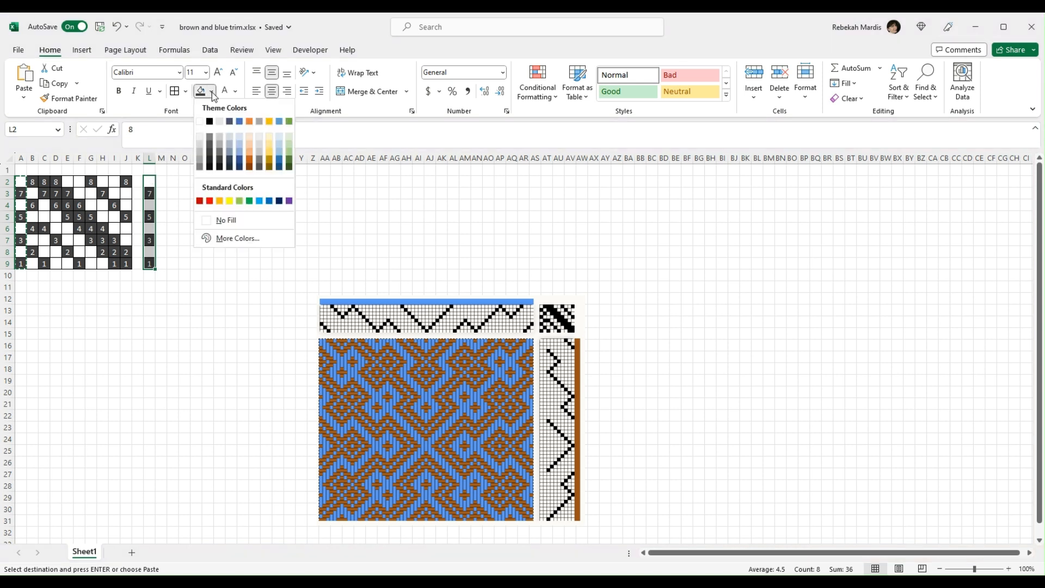
click(227, 220)
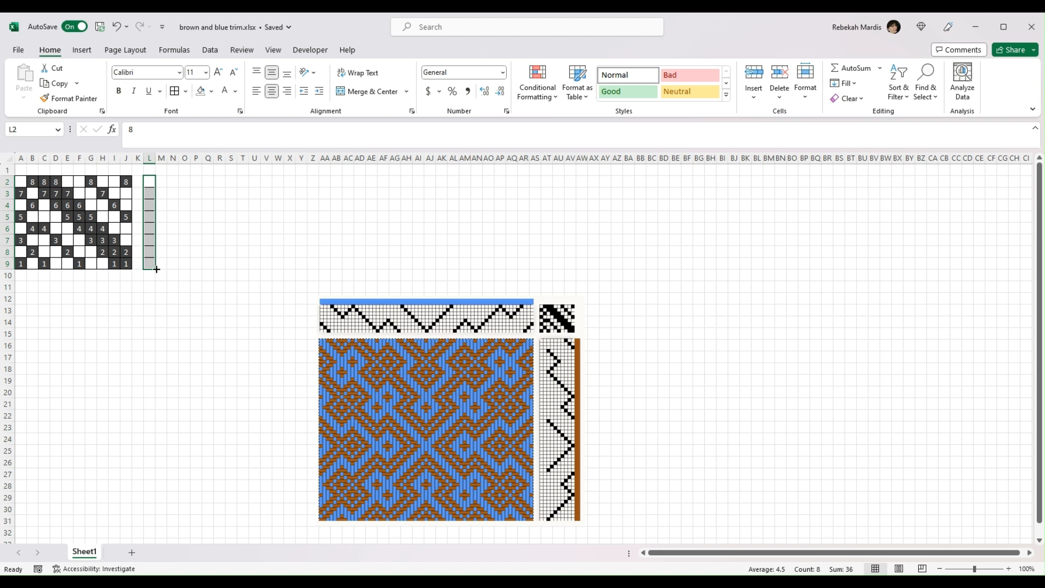
drag(156, 269, 852, 256)
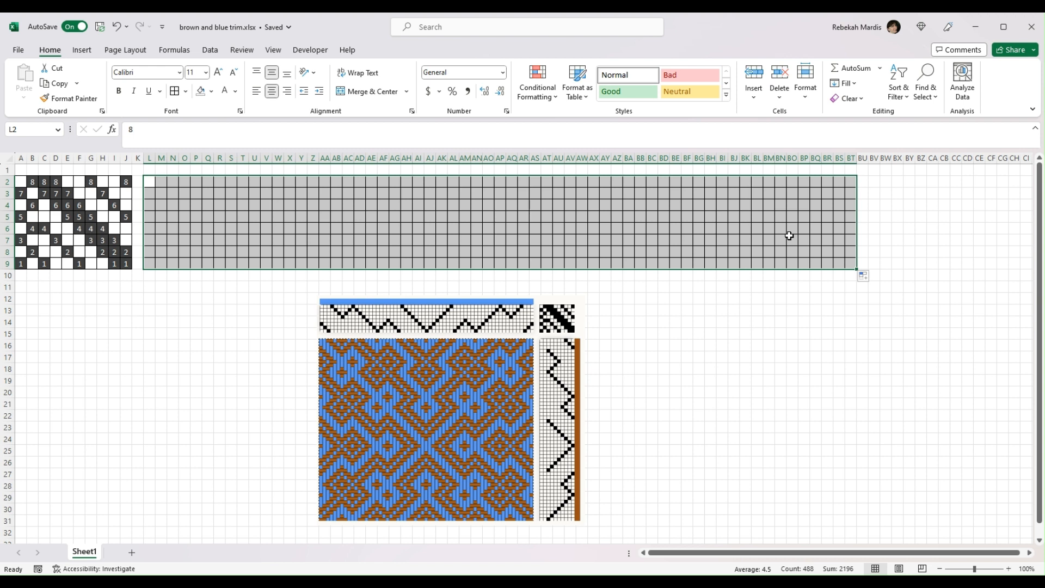
click(232, 297)
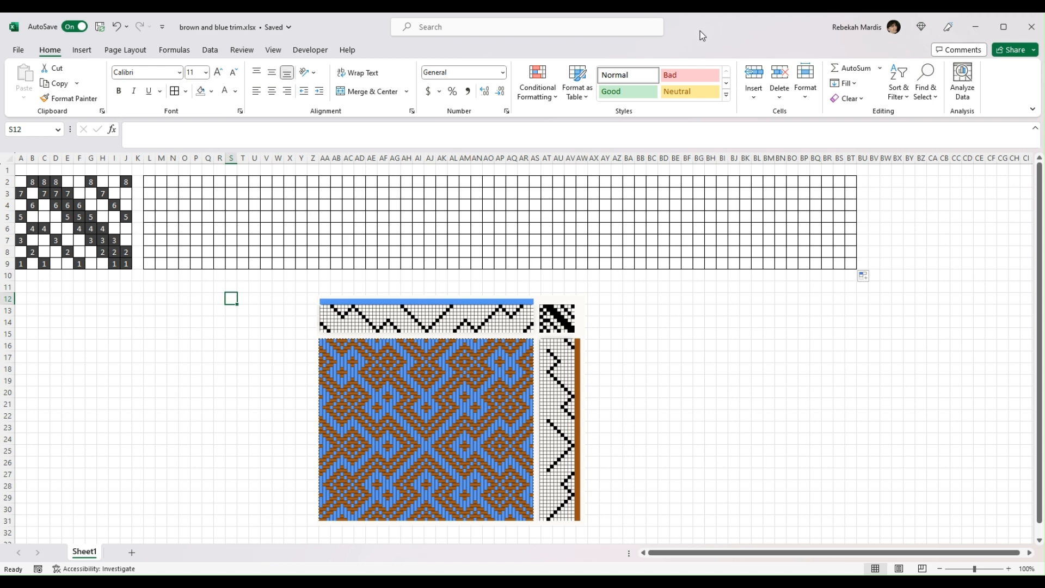
Step: Check the number of cells in L9:BT9, the lowest row of the empty threading grid
click(148, 264)
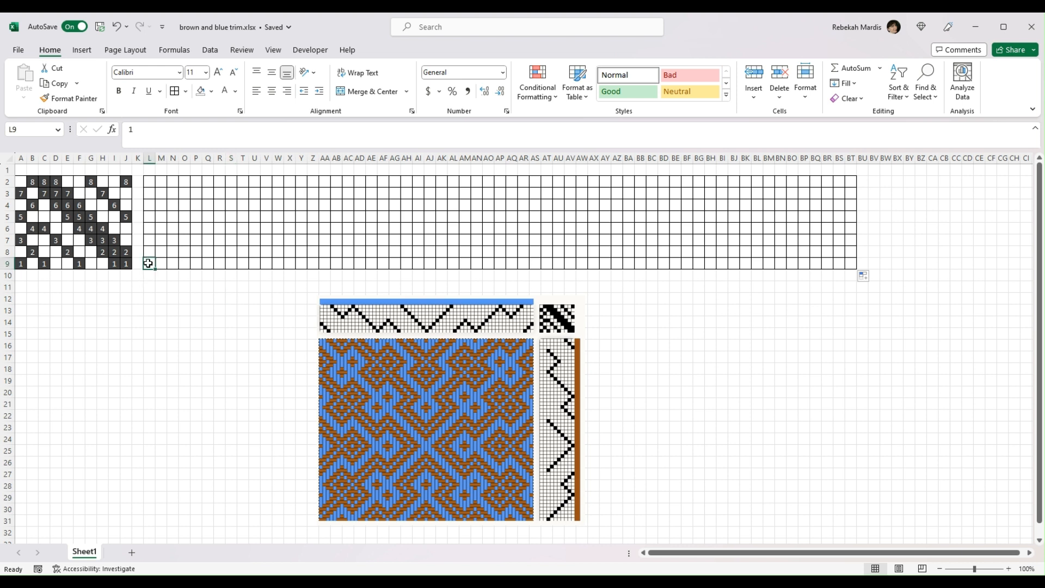
drag(148, 264, 847, 261)
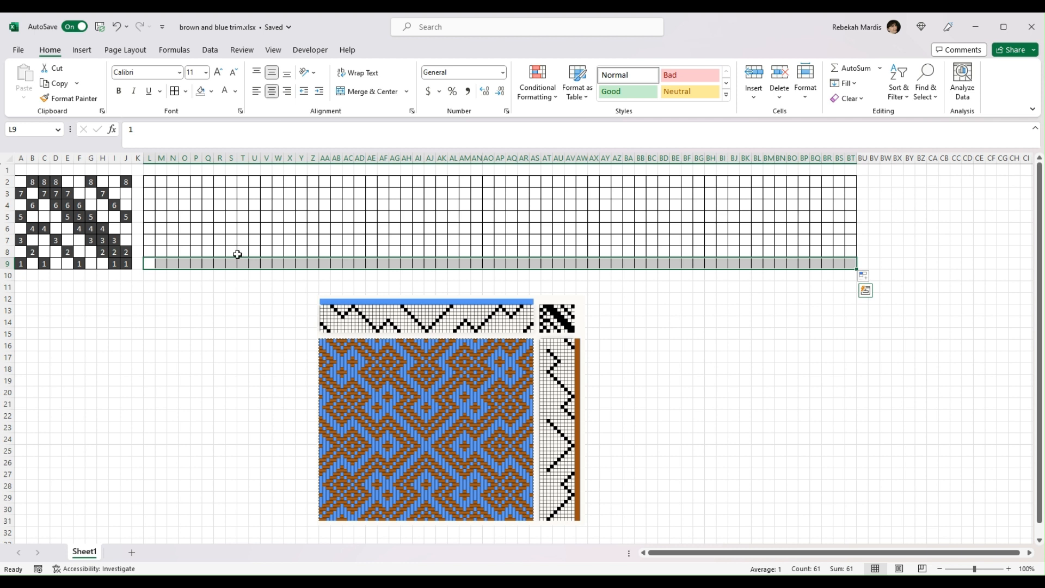
click(162, 285)
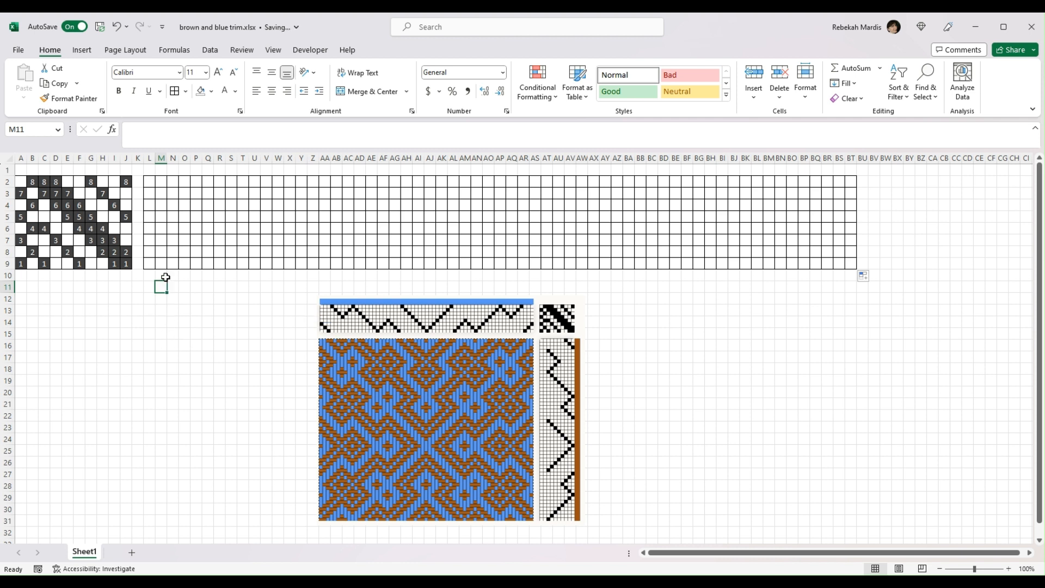
Step: Shift the draft picture slightly up and left, and fill the threading cells L7–N9 and the zigzag O2–R5–U2–AB9–AE6–AH9 dark blue
drag(400, 329, 362, 322)
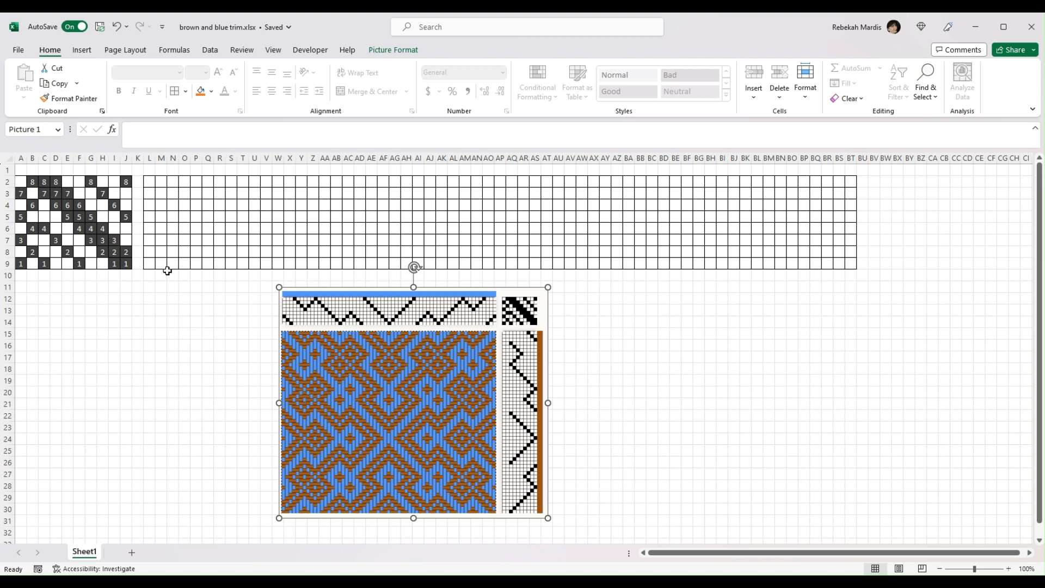
click(151, 238)
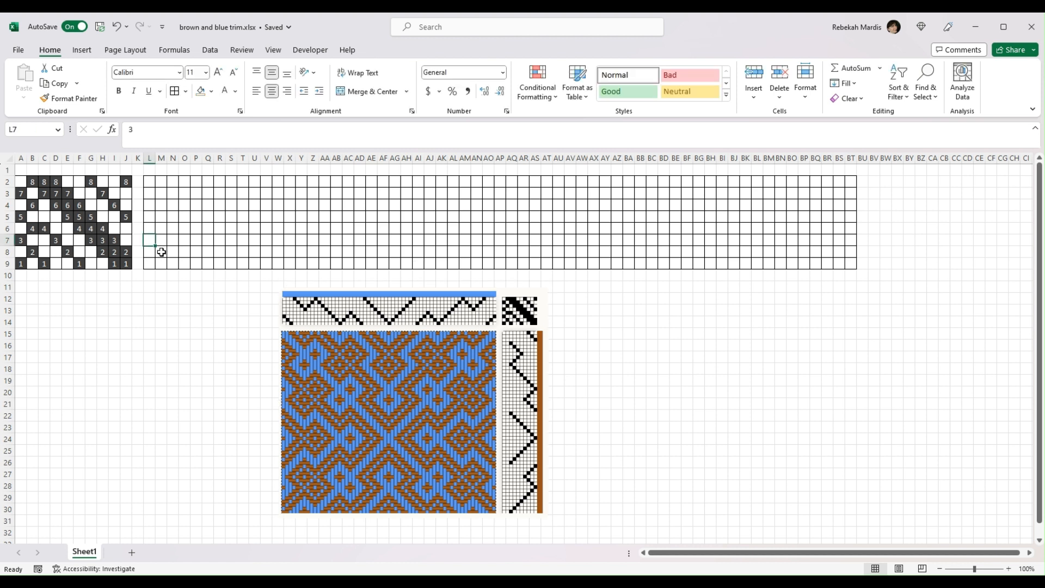
ctrl+click(161, 252)
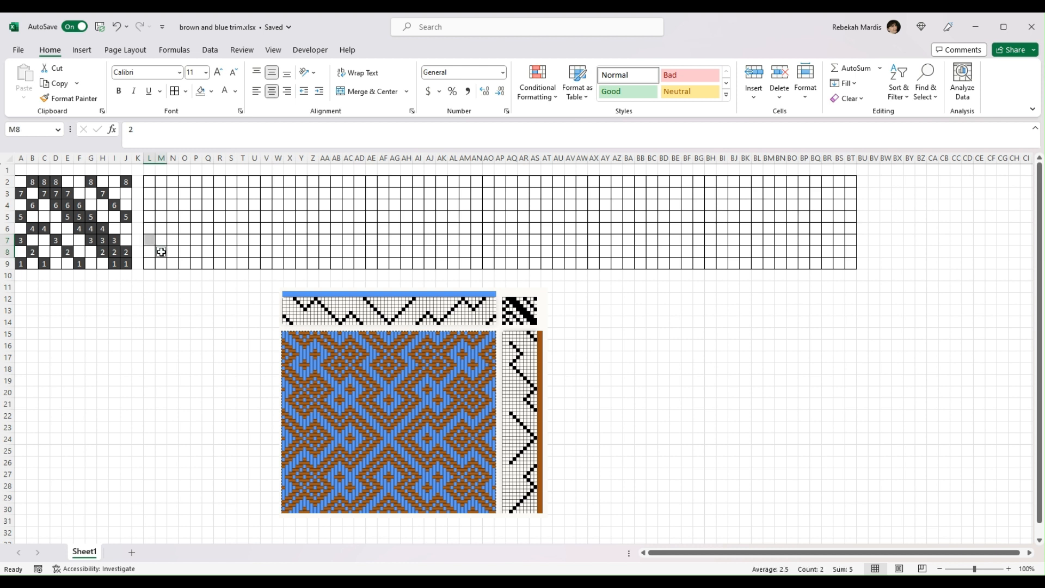
ctrl+click(170, 261)
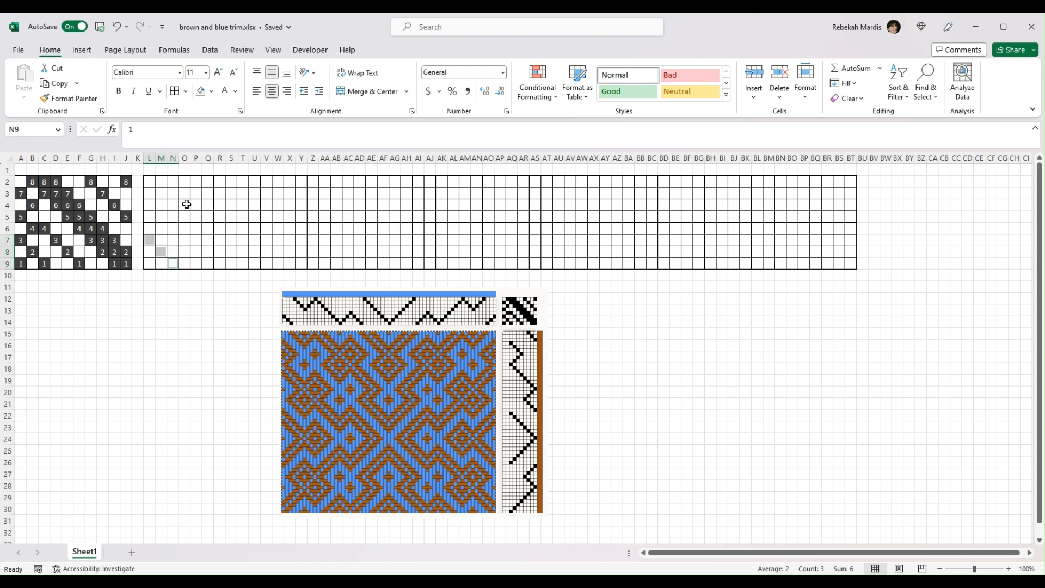
ctrl+click(185, 181)
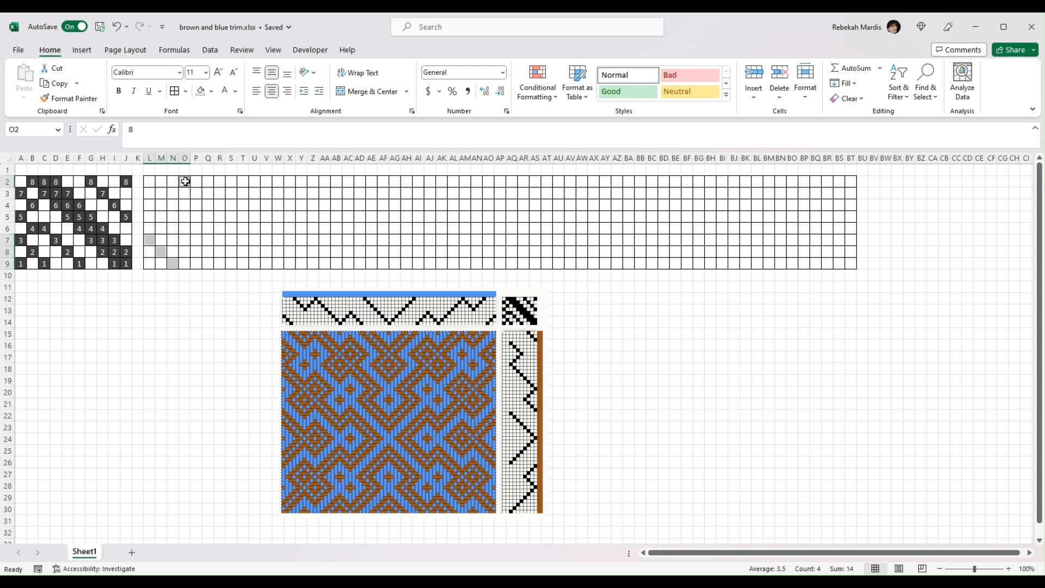
ctrl+click(195, 192)
ctrl+click(207, 205)
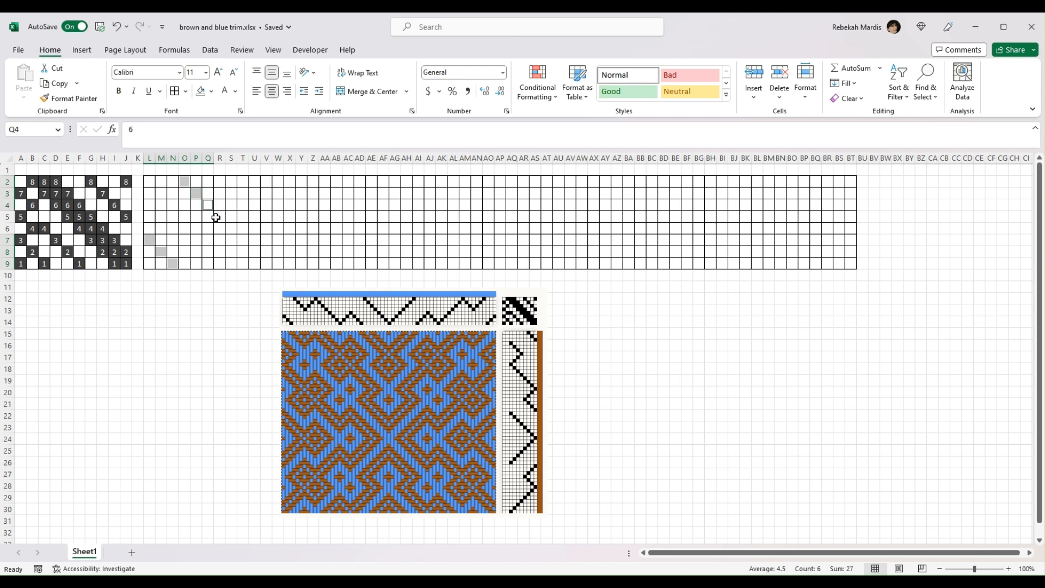
ctrl+click(218, 216)
ctrl+click(231, 205)
ctrl+click(243, 193)
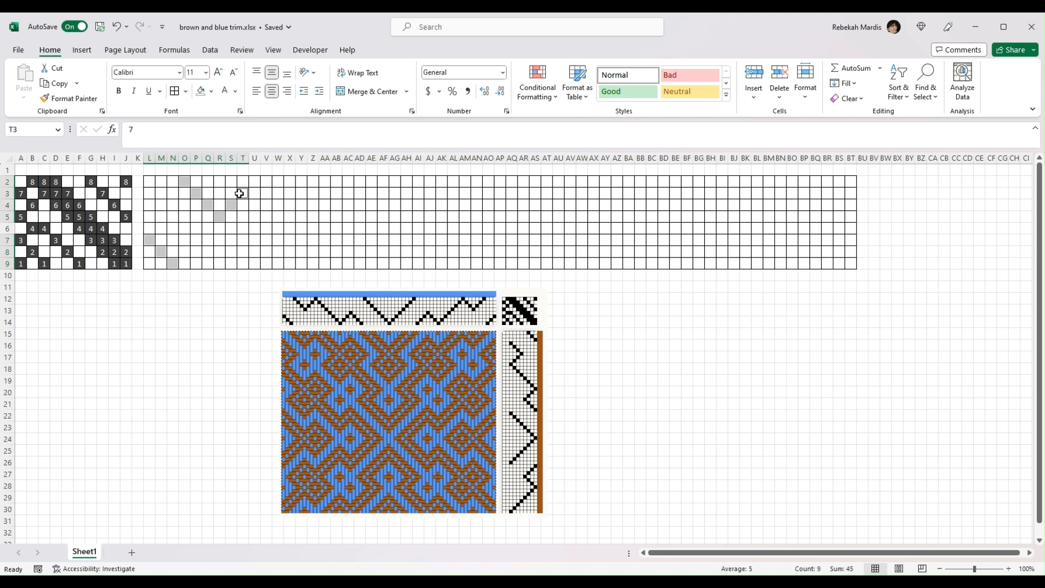
ctrl+click(254, 181)
ctrl+click(266, 193)
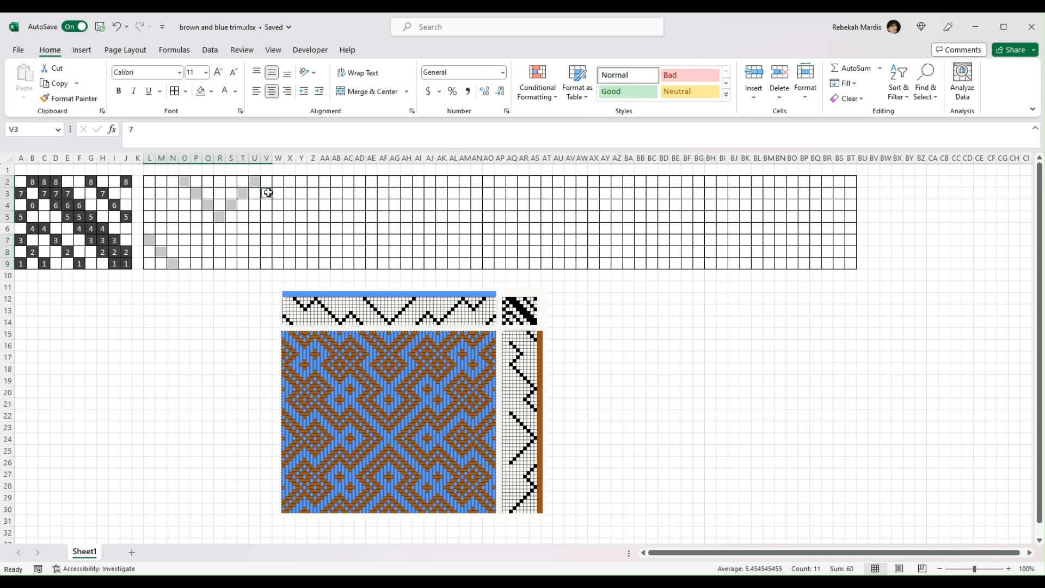
ctrl+click(278, 204)
ctrl+click(289, 216)
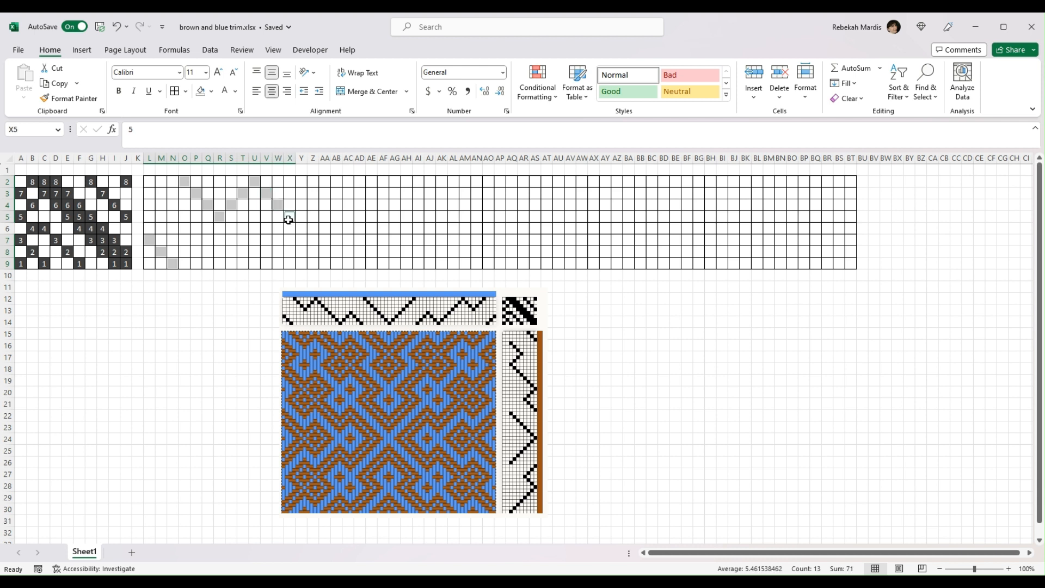
ctrl+click(301, 228)
ctrl+click(314, 239)
ctrl+click(325, 251)
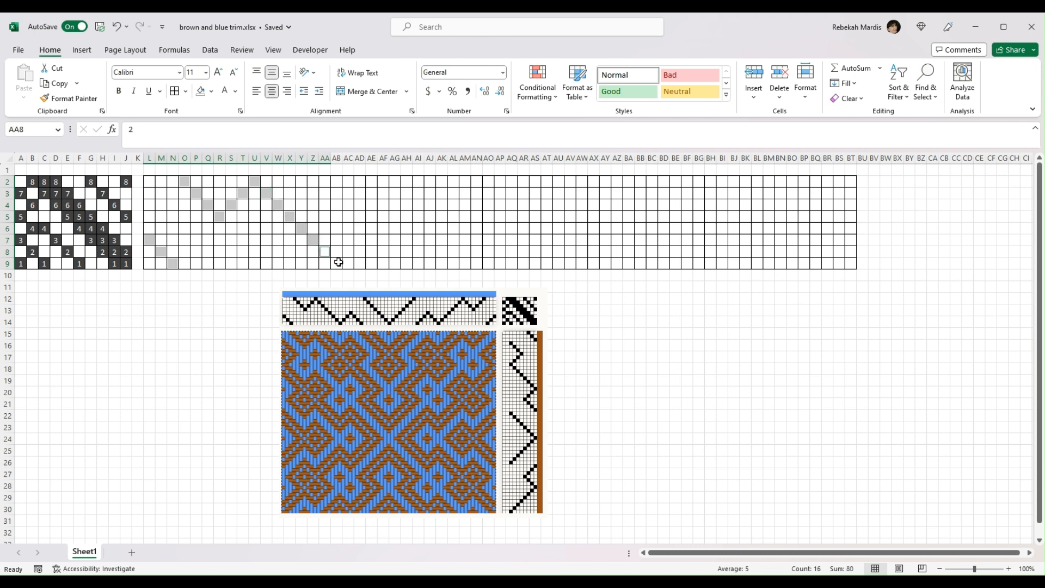
drag(338, 262, 346, 260)
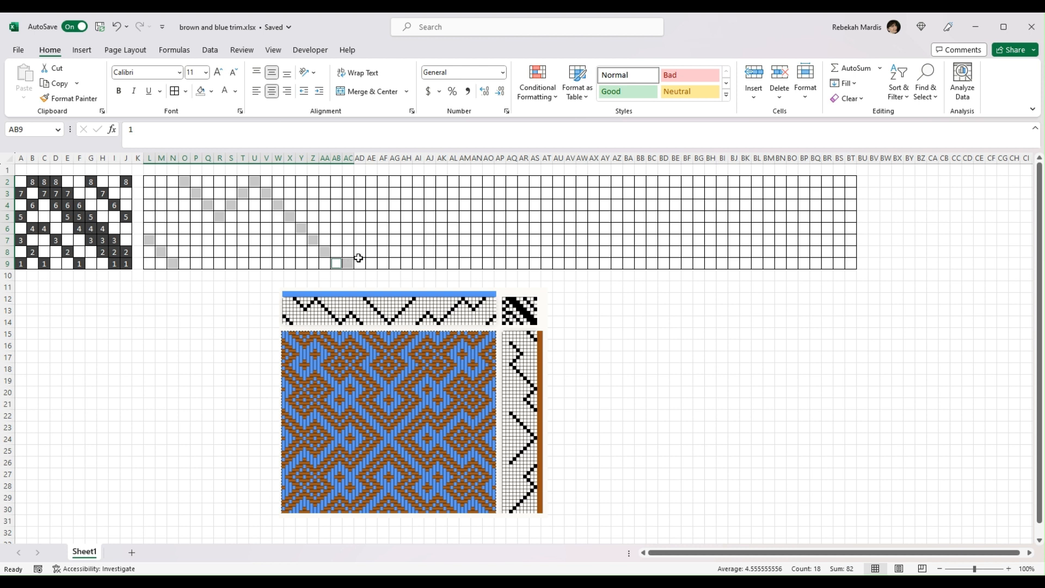
ctrl+click(347, 263)
ctrl+click(348, 251)
ctrl+click(360, 240)
ctrl+click(371, 228)
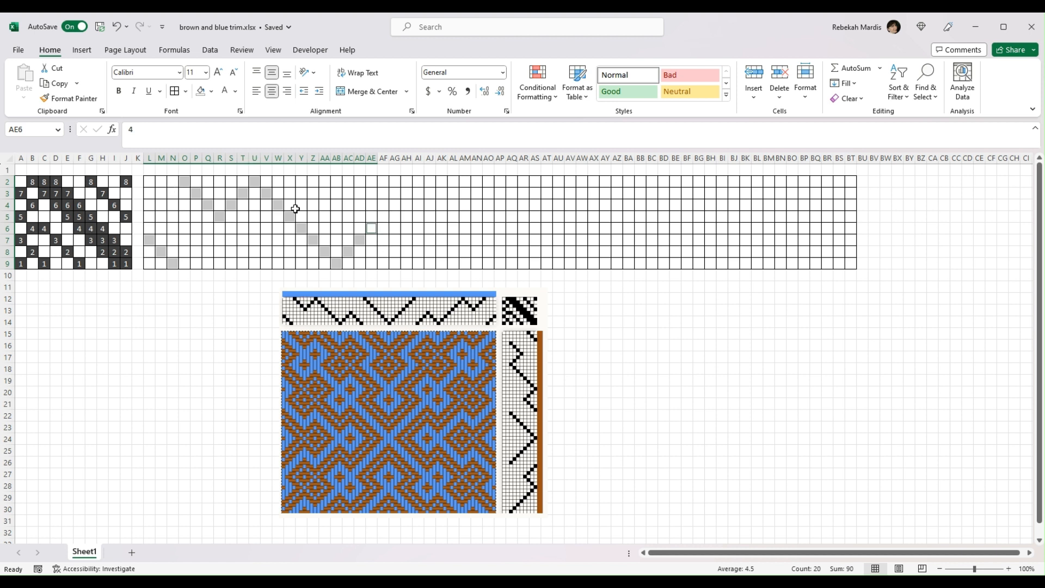
ctrl+click(383, 239)
ctrl+click(394, 251)
ctrl+click(406, 264)
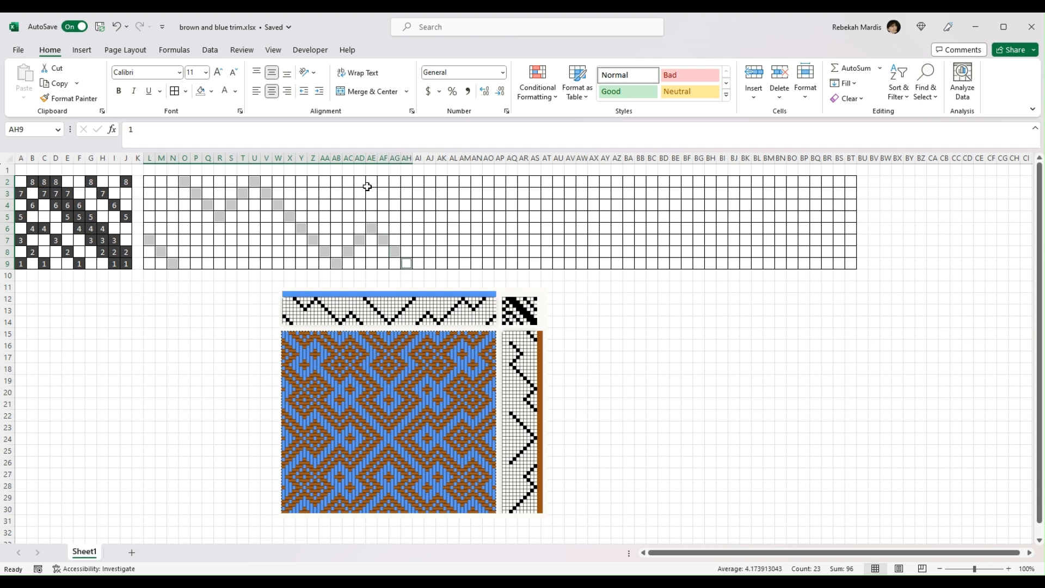
click(212, 92)
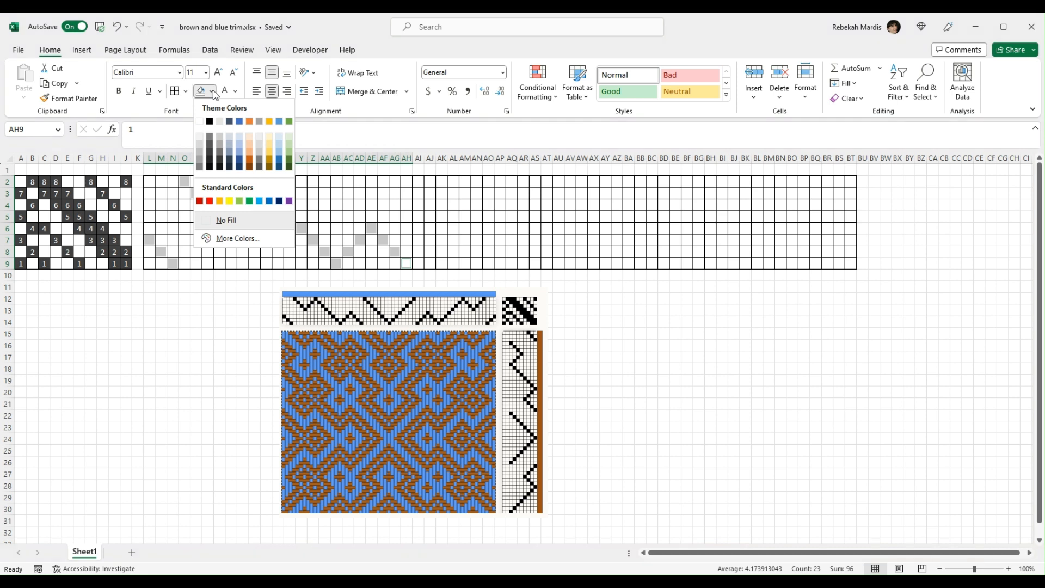
click(241, 163)
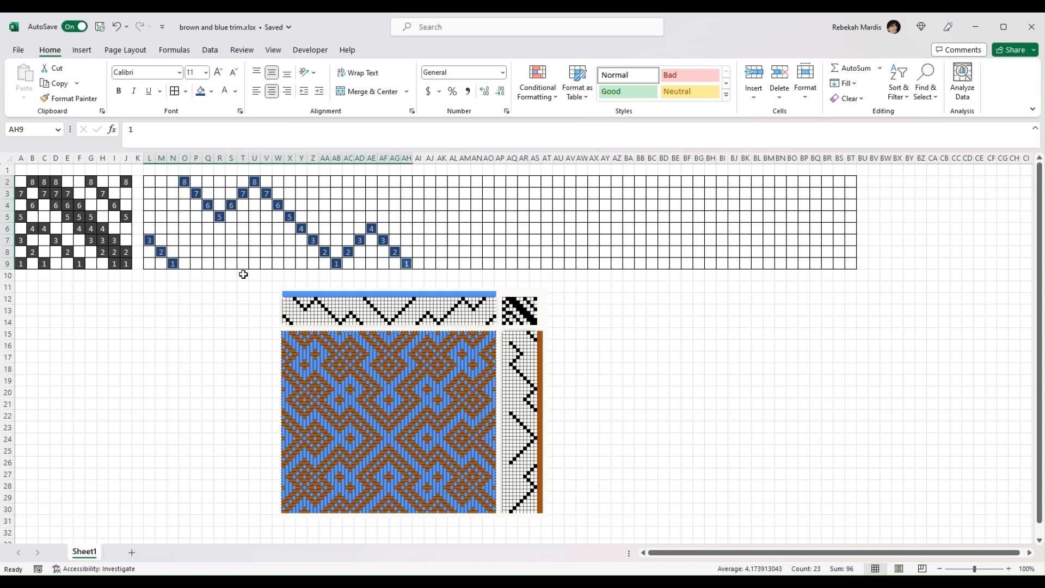
Step: Try a lighter blue fill on the selected threading cells, and set them back to dark blue
click(212, 92)
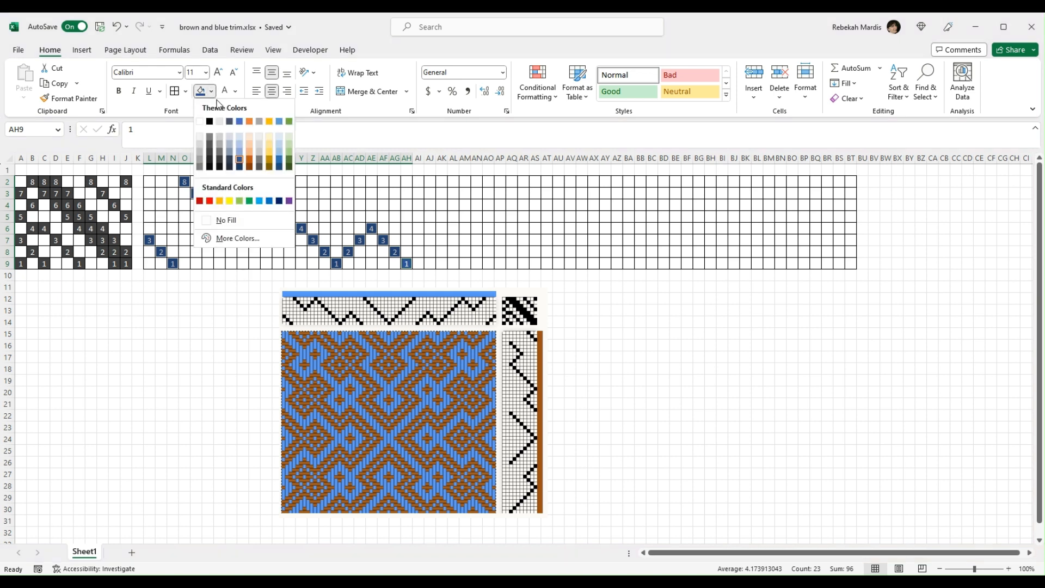
click(242, 156)
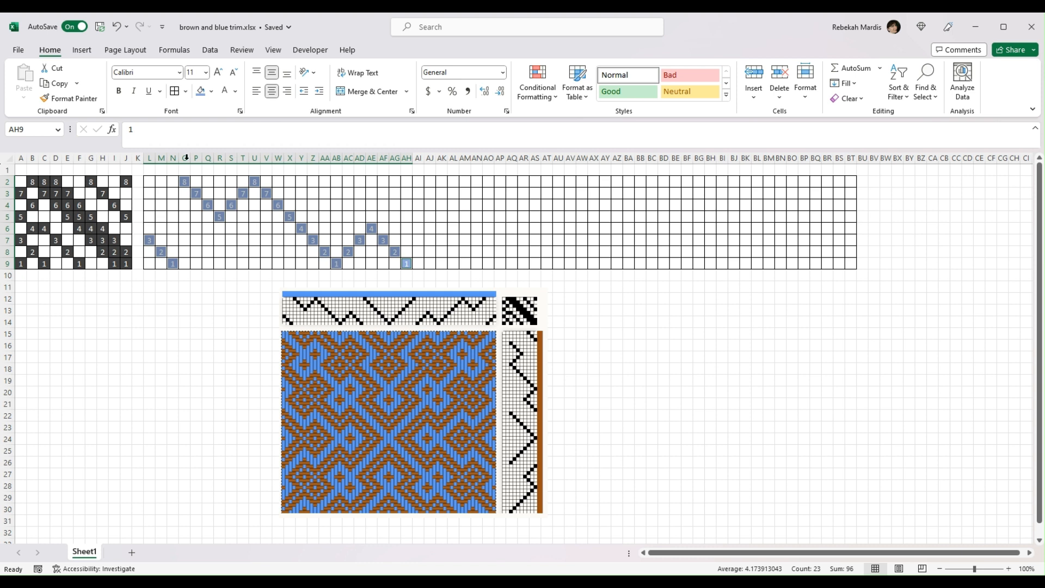
click(236, 91)
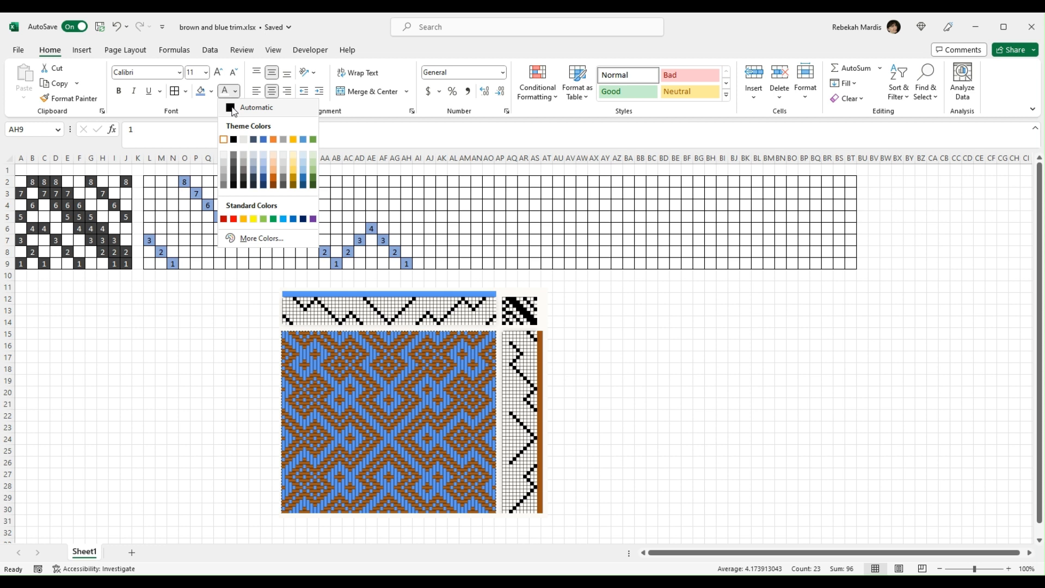
click(212, 90)
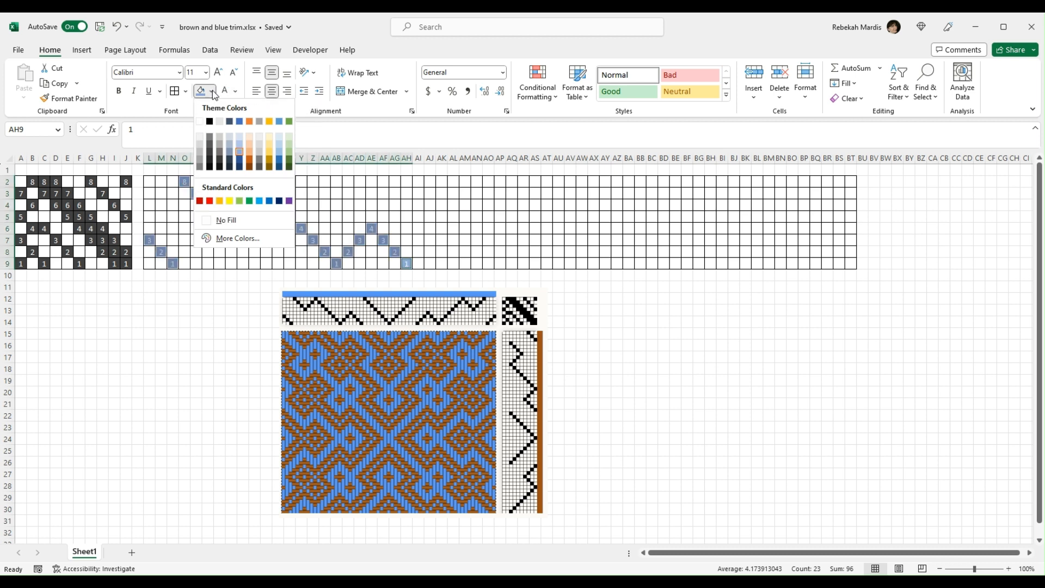
click(233, 147)
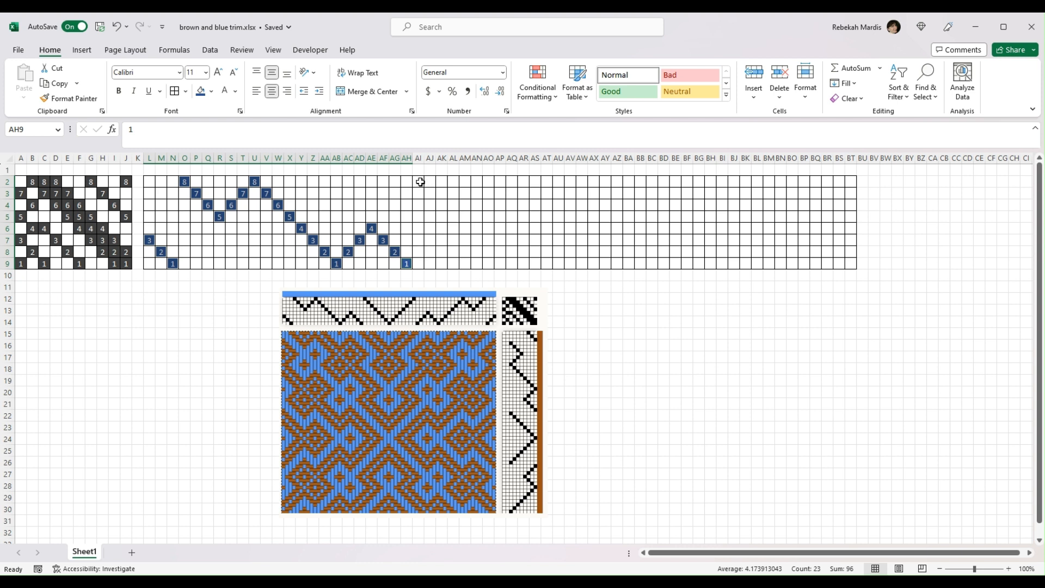
Step: Fill the V-shaped threading run from AI2 down to AP9 and up to AW2 dark green, and change its fill to dark blue
click(420, 182)
ctrl+click(429, 193)
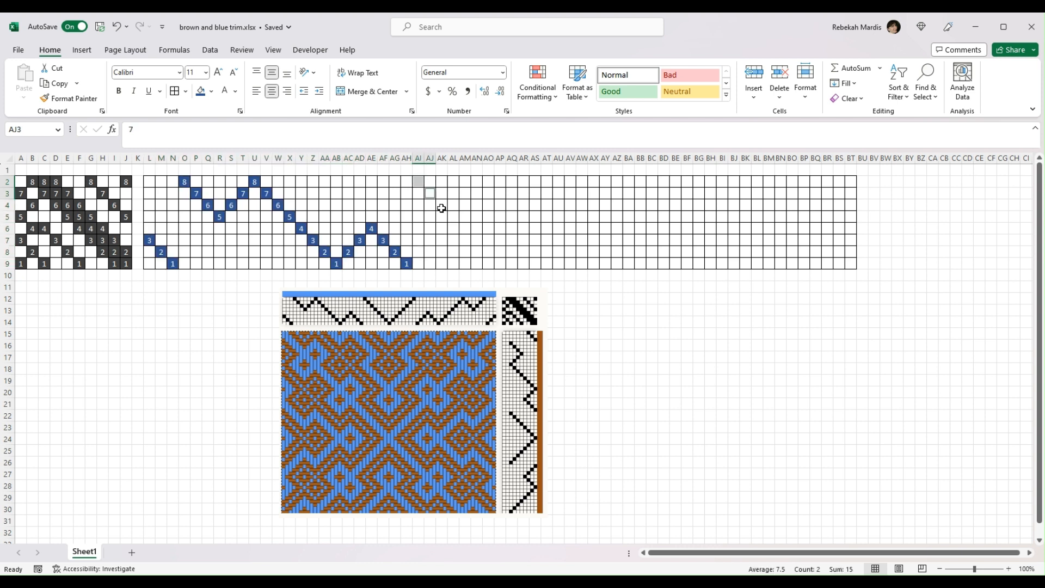
ctrl+click(442, 207)
ctrl+click(453, 216)
ctrl+click(464, 227)
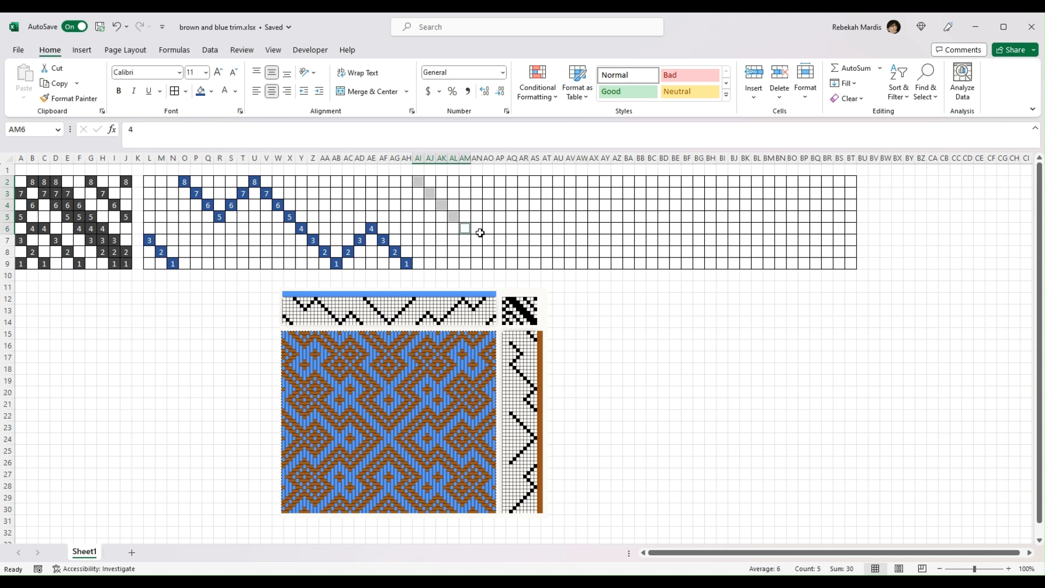
ctrl+click(477, 239)
ctrl+click(487, 251)
ctrl+click(498, 262)
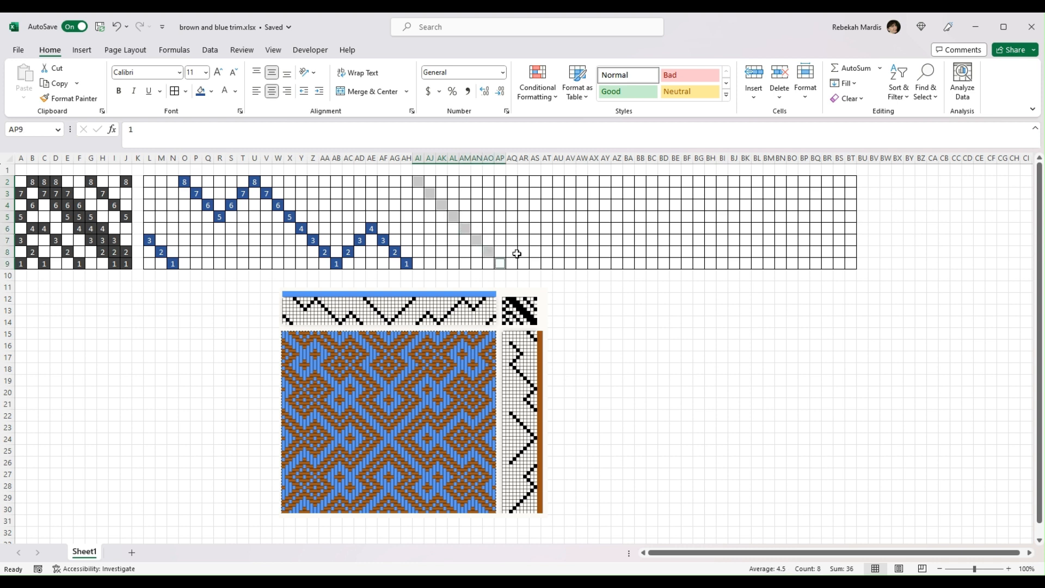
ctrl+click(511, 251)
ctrl+click(523, 239)
ctrl+click(536, 227)
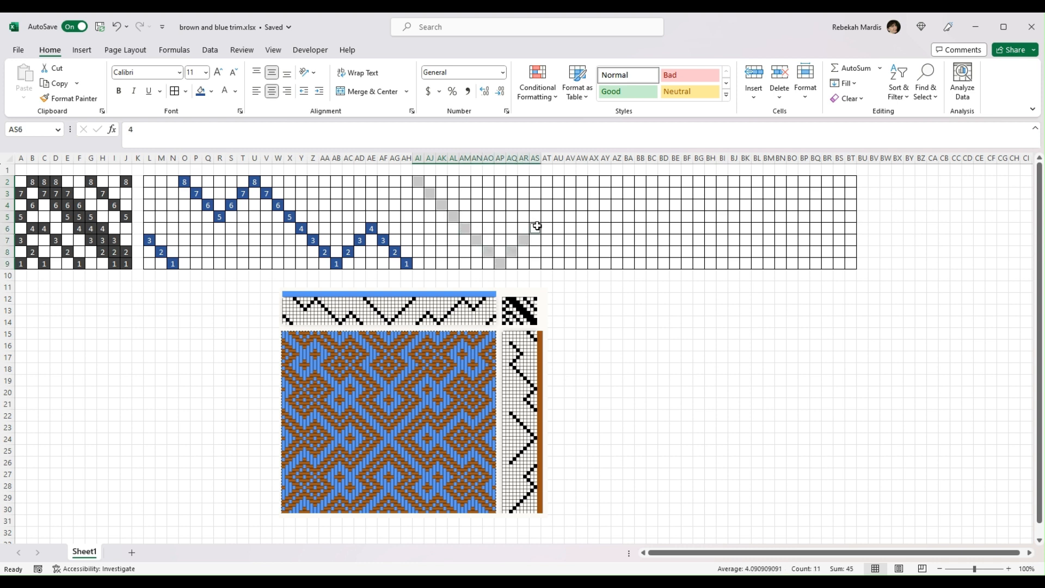
drag(537, 226, 547, 216)
ctrl+click(538, 219)
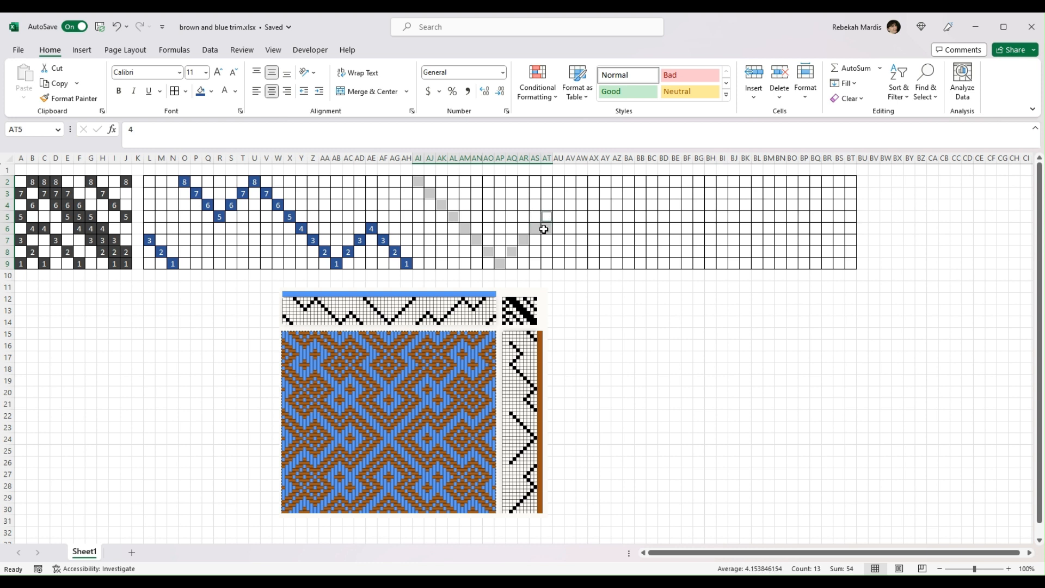
ctrl+click(544, 229)
ctrl+click(557, 205)
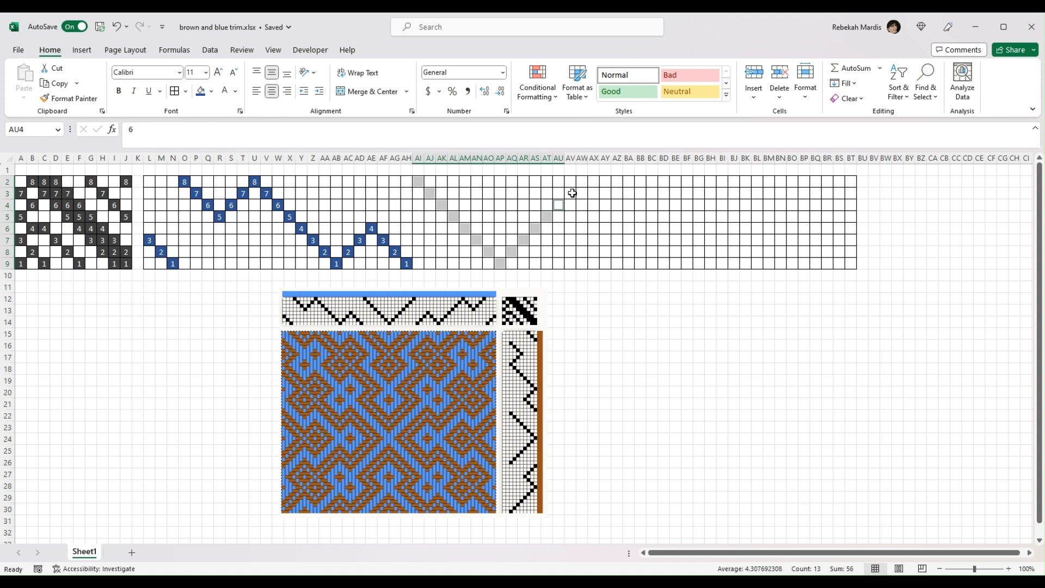
ctrl+click(570, 193)
ctrl+click(581, 181)
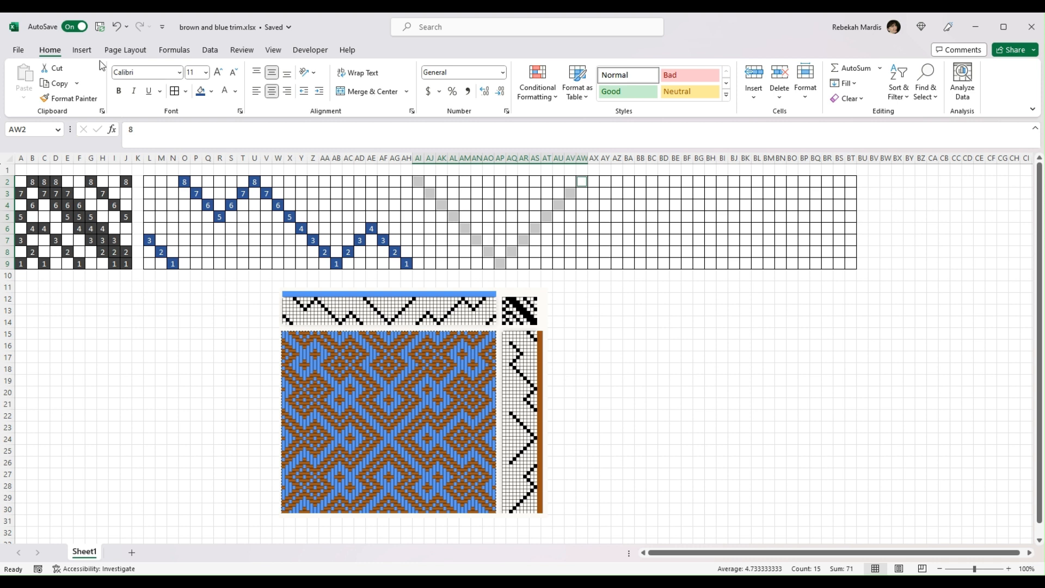
click(211, 91)
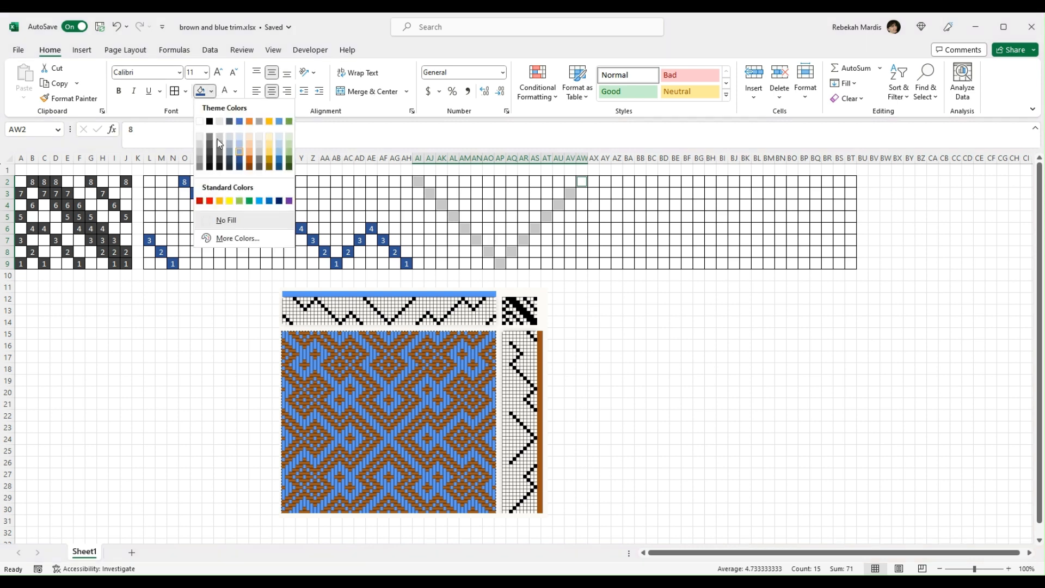
click(289, 163)
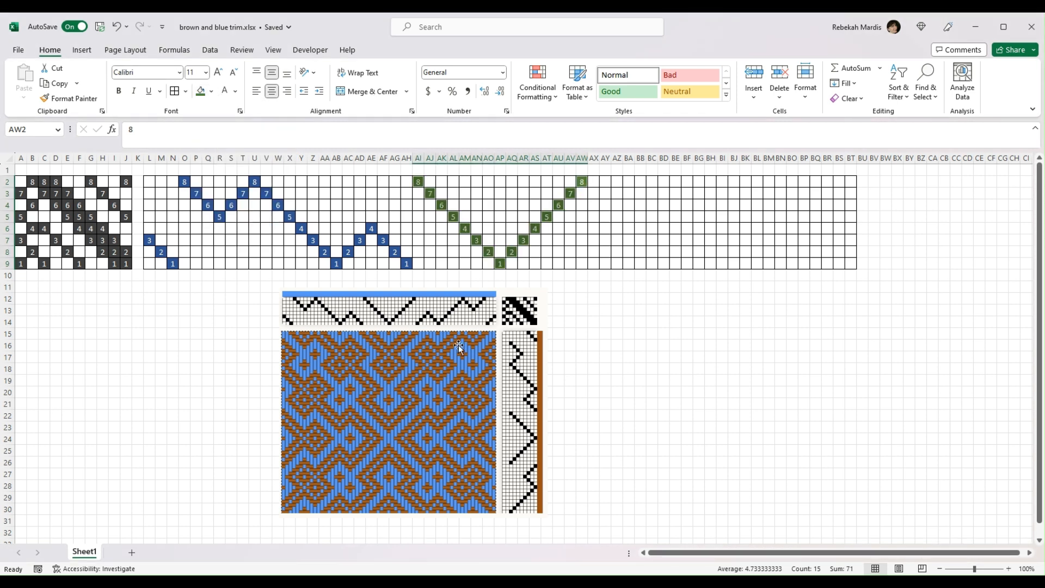
click(211, 92)
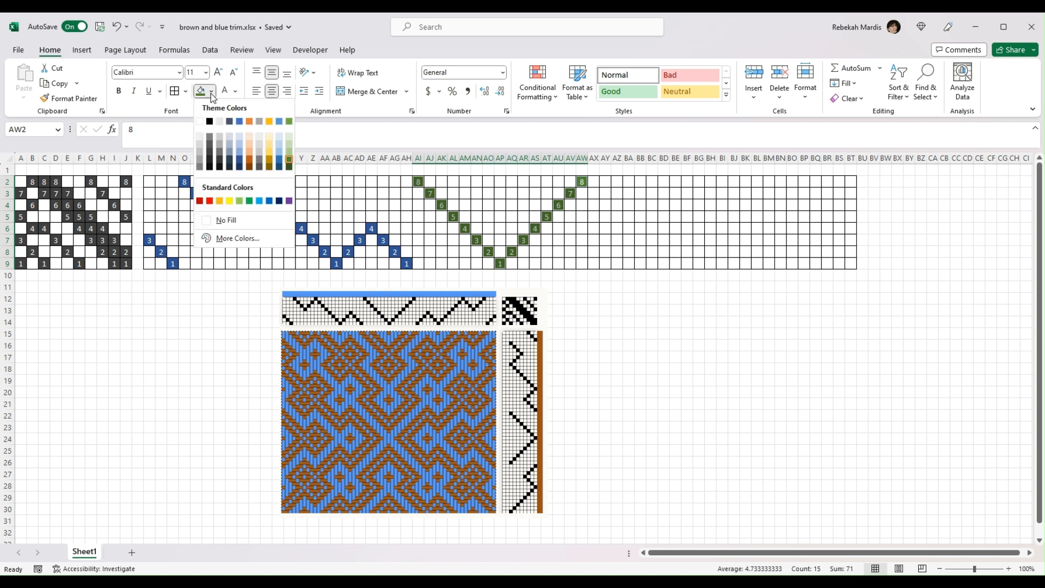
click(240, 162)
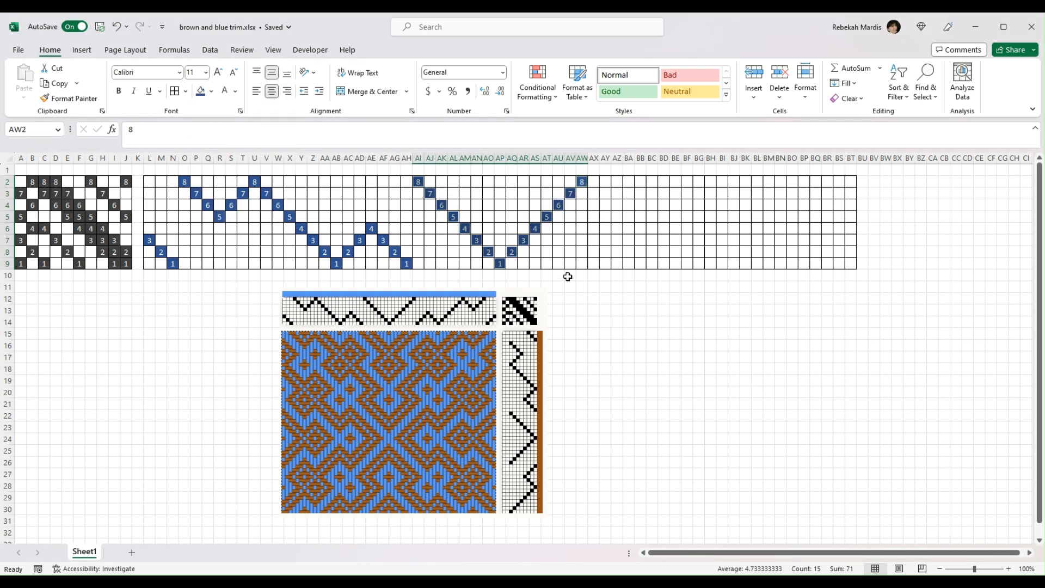
Step: Fill the remaining threading zigzag AX9–BA6–BD9–BK2–BN5–BQ2 and the run BR9–BT7 dark blue, and save the workbook
click(594, 263)
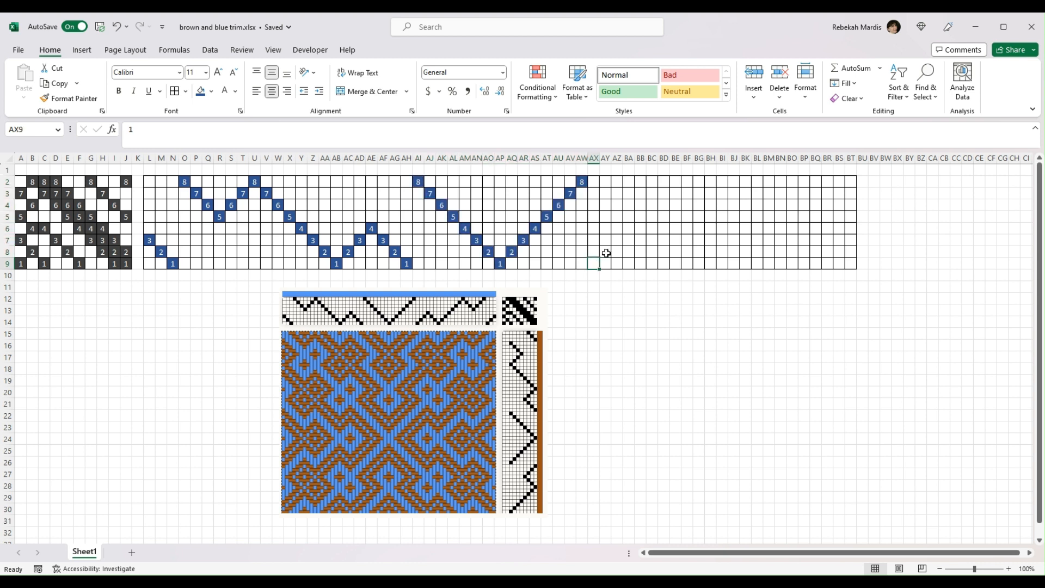
ctrl+click(605, 252)
ctrl+click(617, 240)
ctrl+click(628, 228)
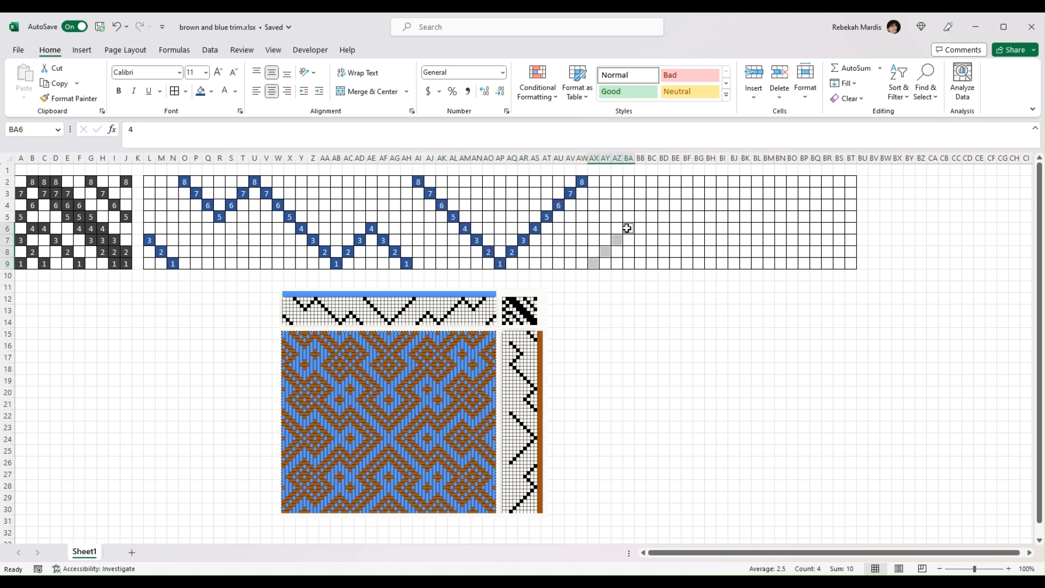
ctrl+click(641, 239)
ctrl+click(651, 251)
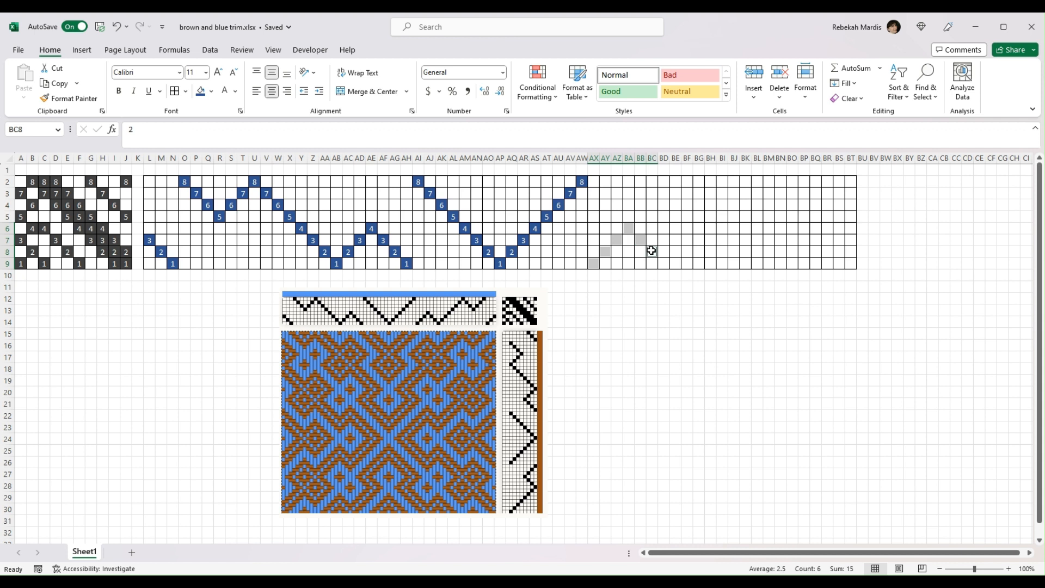
ctrl+click(663, 263)
ctrl+click(675, 252)
ctrl+click(687, 239)
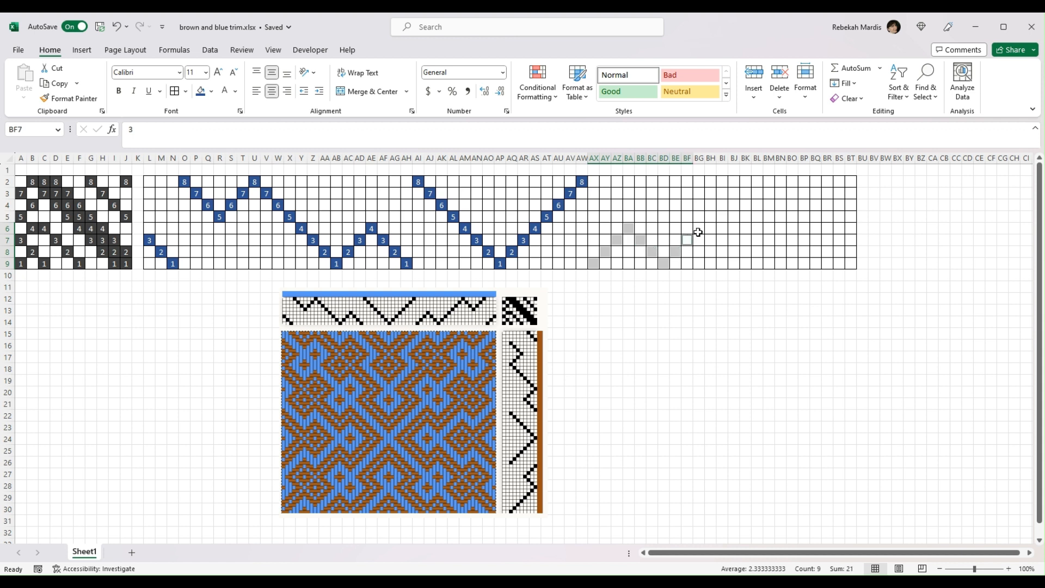
ctrl+click(698, 228)
ctrl+click(710, 216)
ctrl+click(722, 205)
ctrl+click(734, 193)
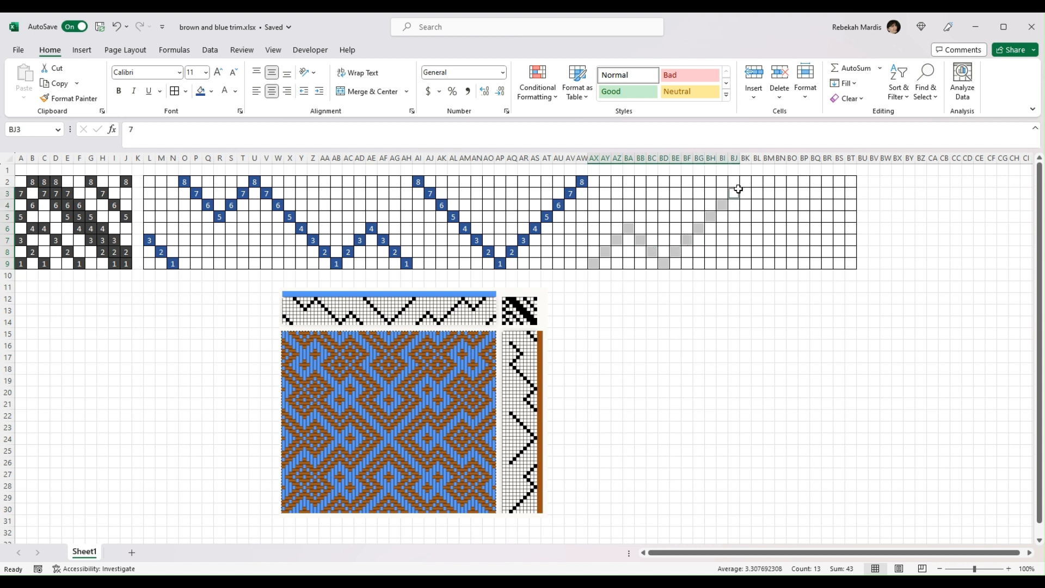
ctrl+click(746, 182)
ctrl+click(746, 193)
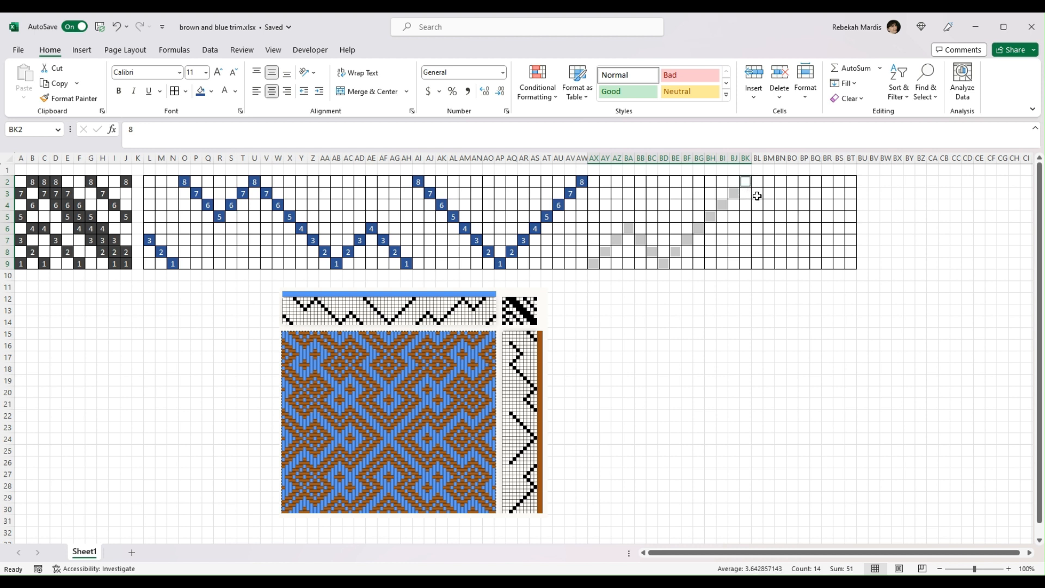
ctrl+click(757, 193)
ctrl+click(769, 205)
ctrl+click(781, 217)
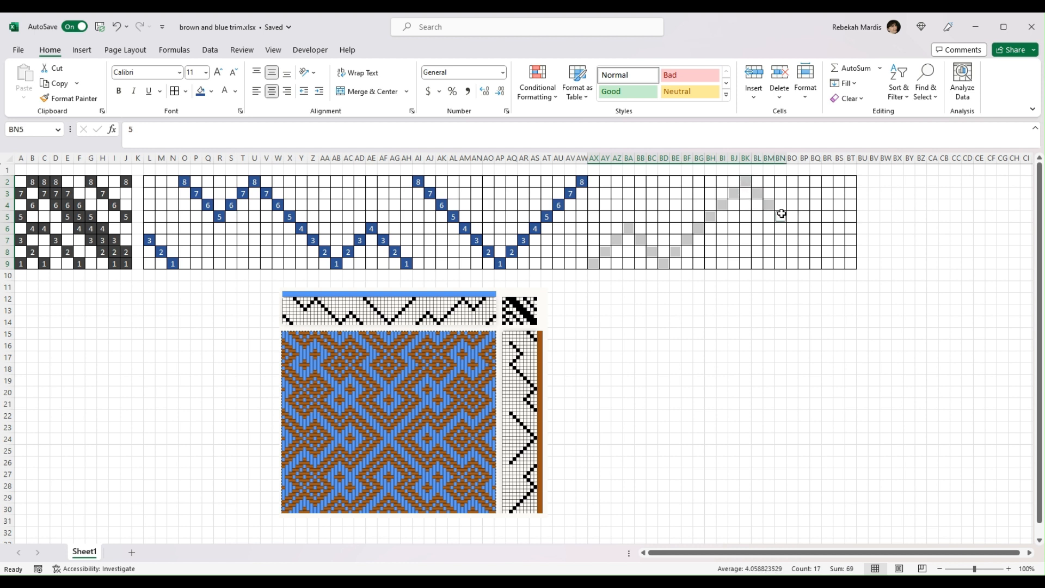
ctrl+click(802, 202)
ctrl+click(796, 207)
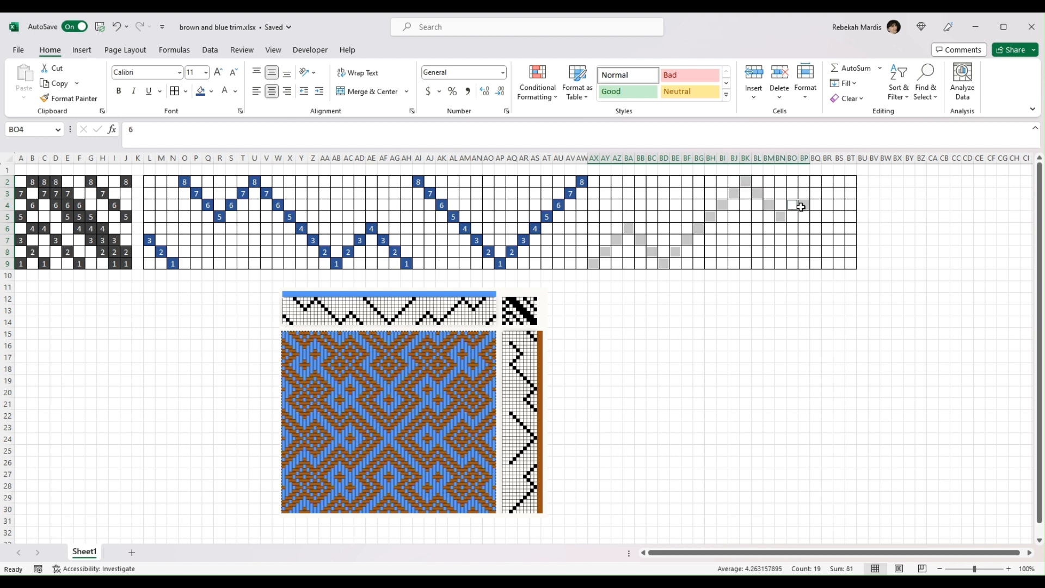
ctrl+click(802, 204)
ctrl+click(804, 193)
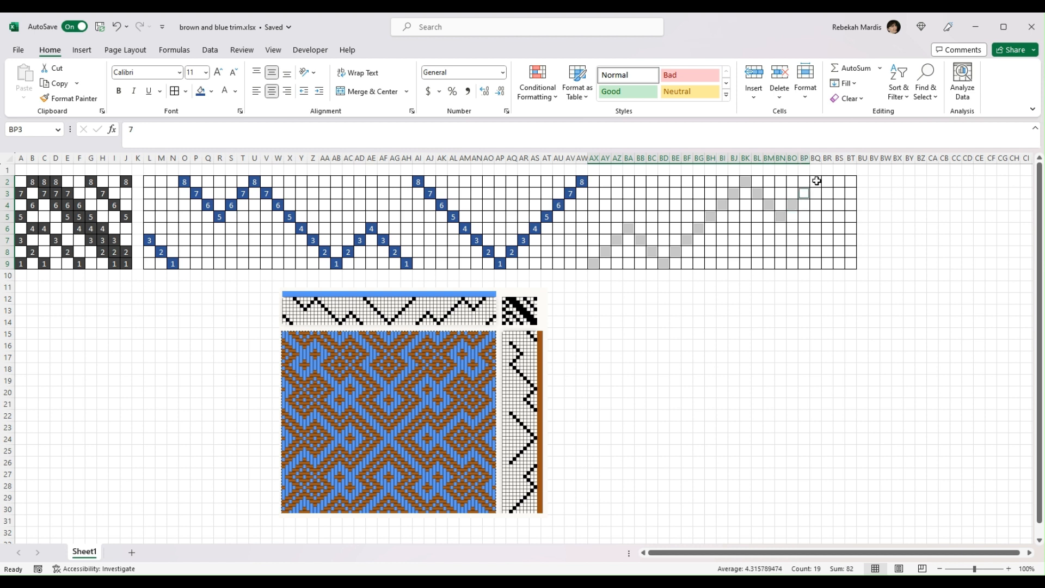
ctrl+click(815, 181)
ctrl+click(826, 262)
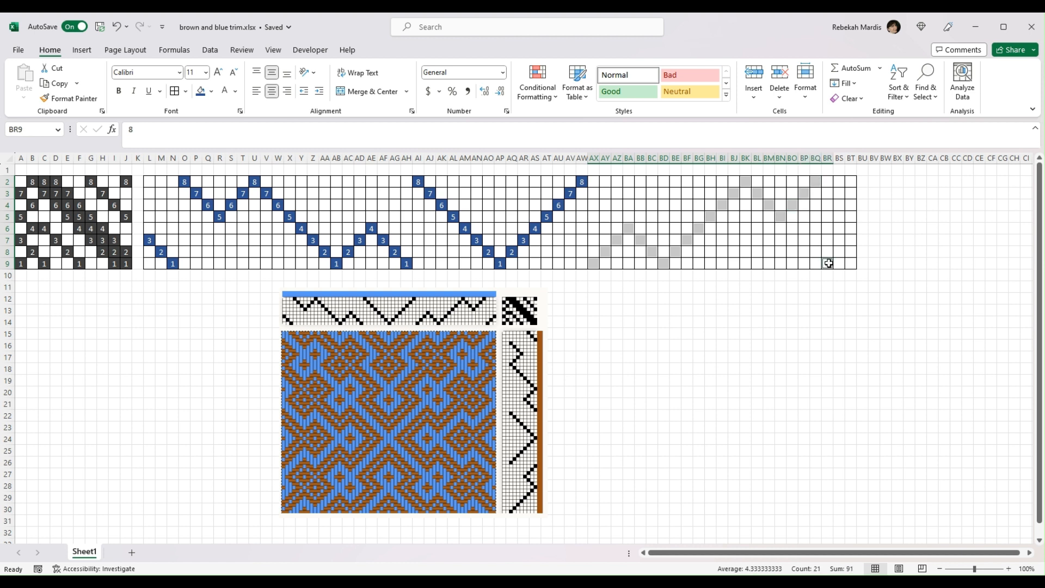
ctrl+click(841, 252)
ctrl+click(852, 238)
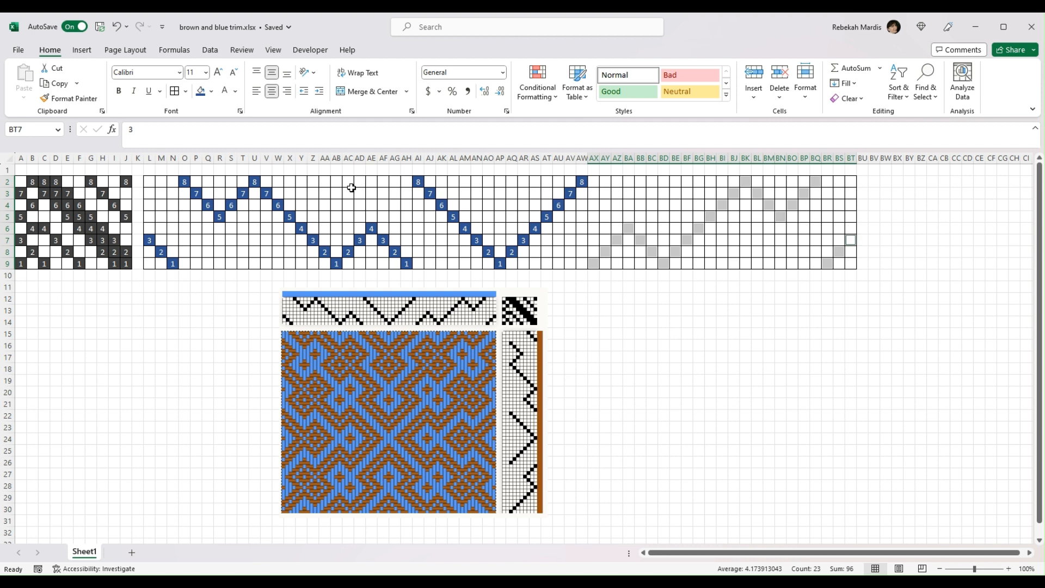
click(200, 94)
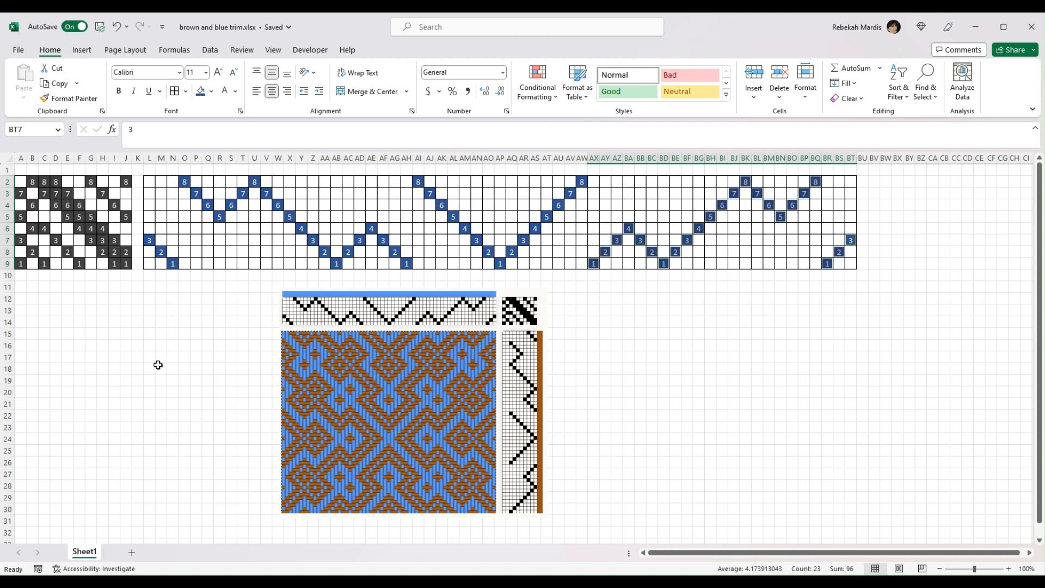
click(162, 334)
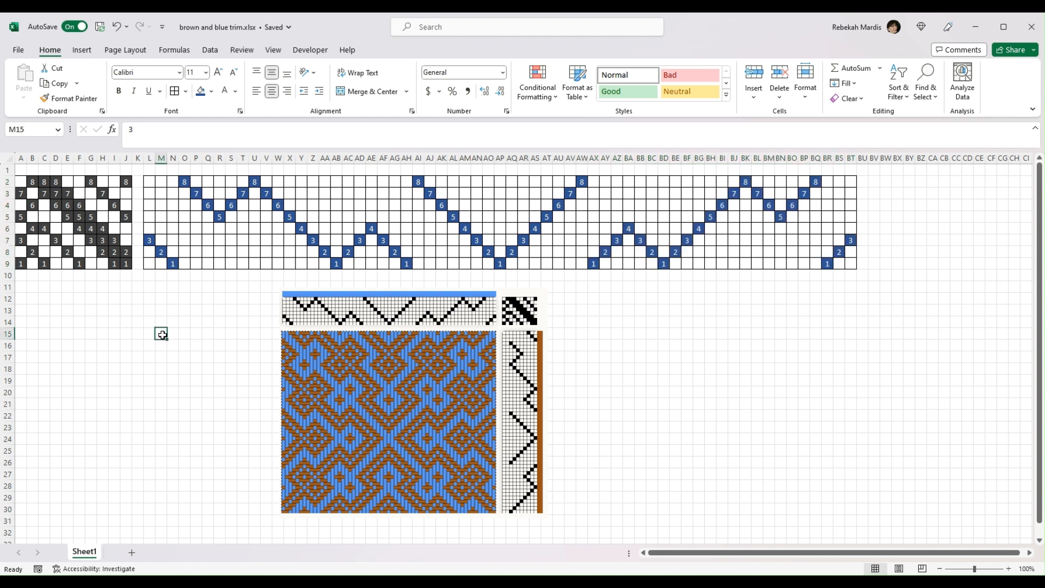
click(100, 27)
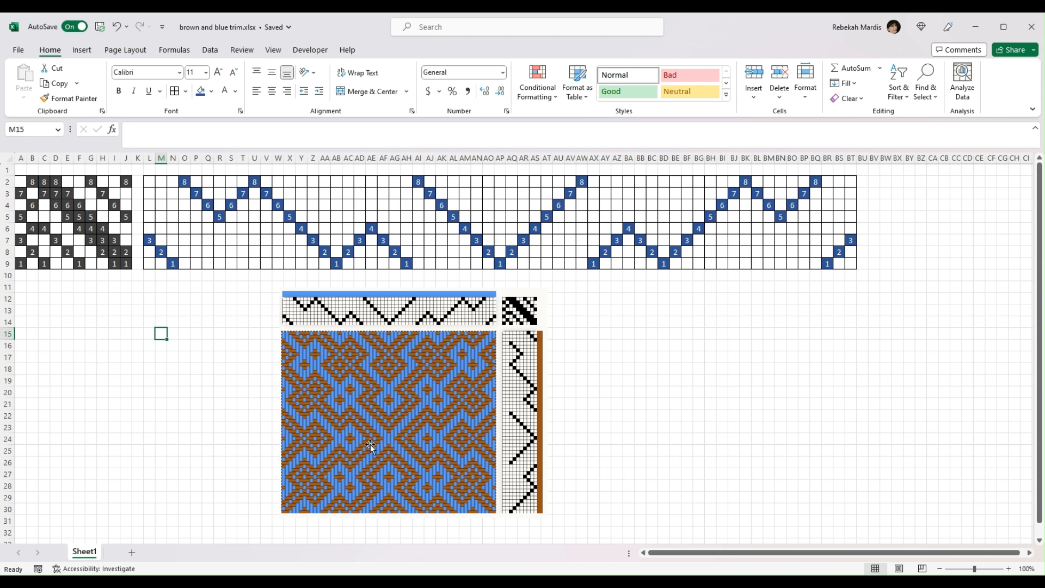
Step: Move the draft picture beyond the threading grid to around column BW, and copy the threading grid L2:BT9 to L12
drag(370, 444, 972, 436)
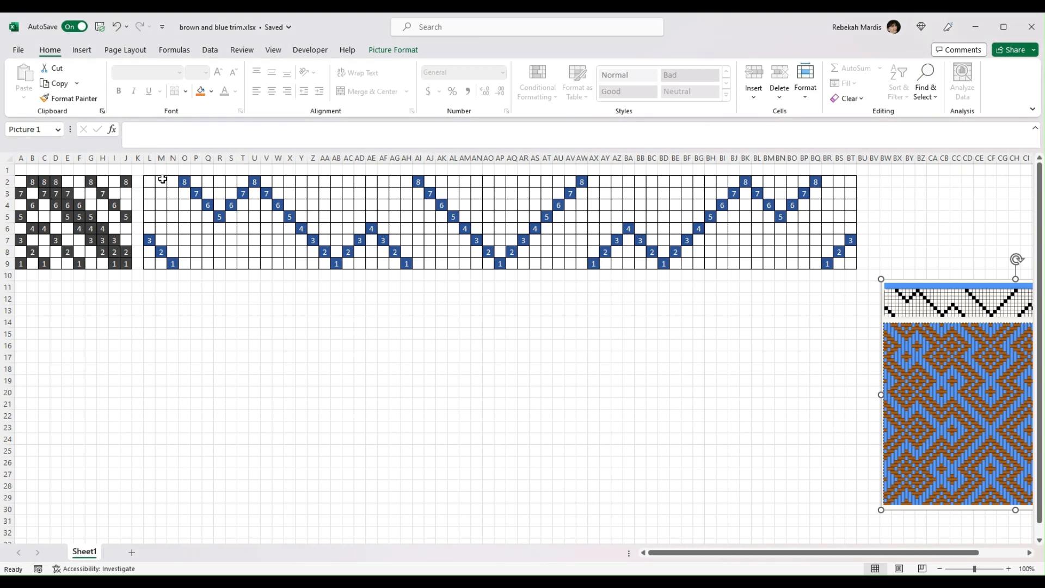
drag(148, 180, 849, 265)
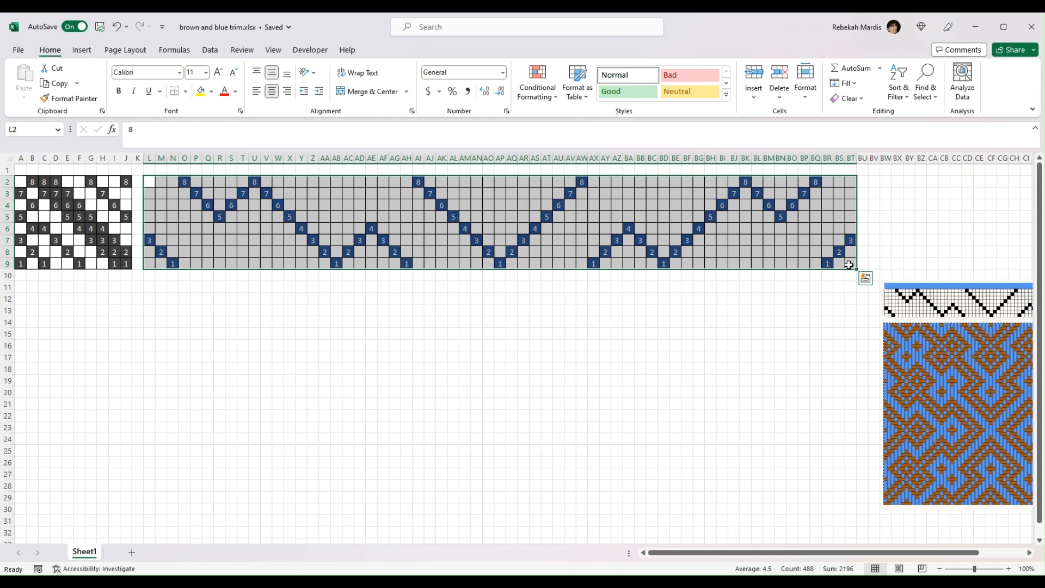
key(ctrl+c)
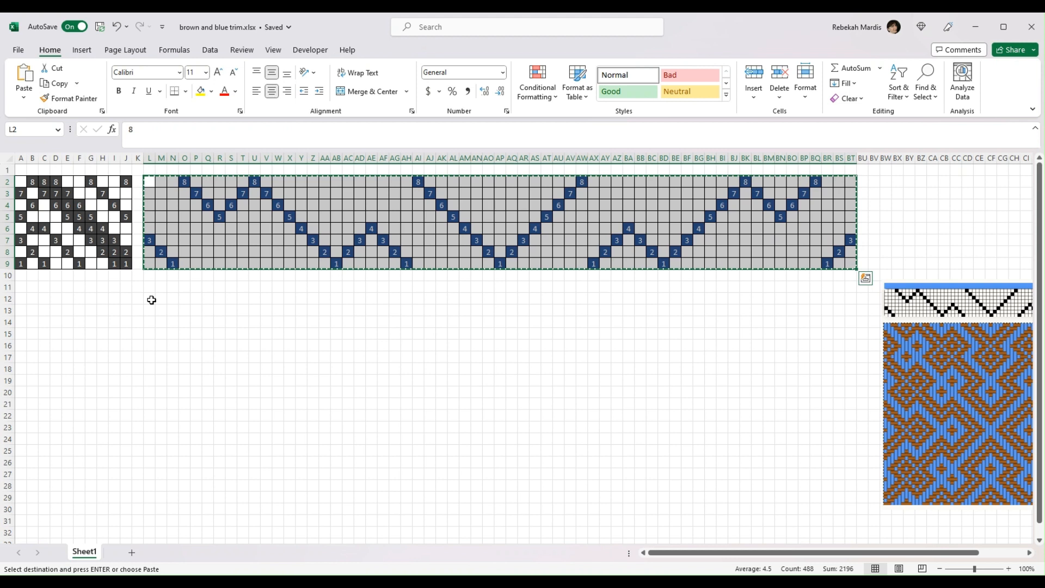
click(150, 299)
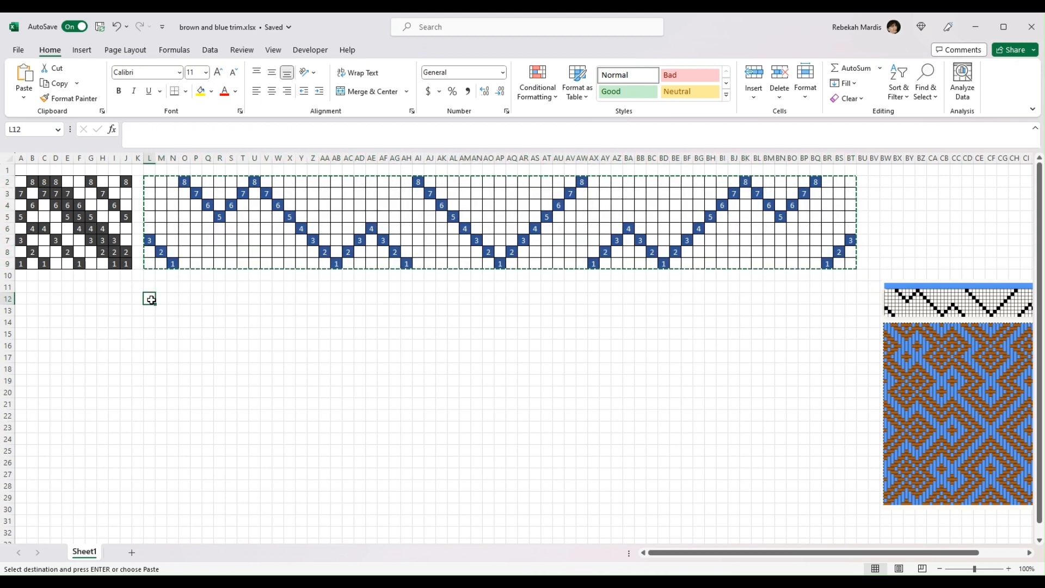
key(ctrl+v)
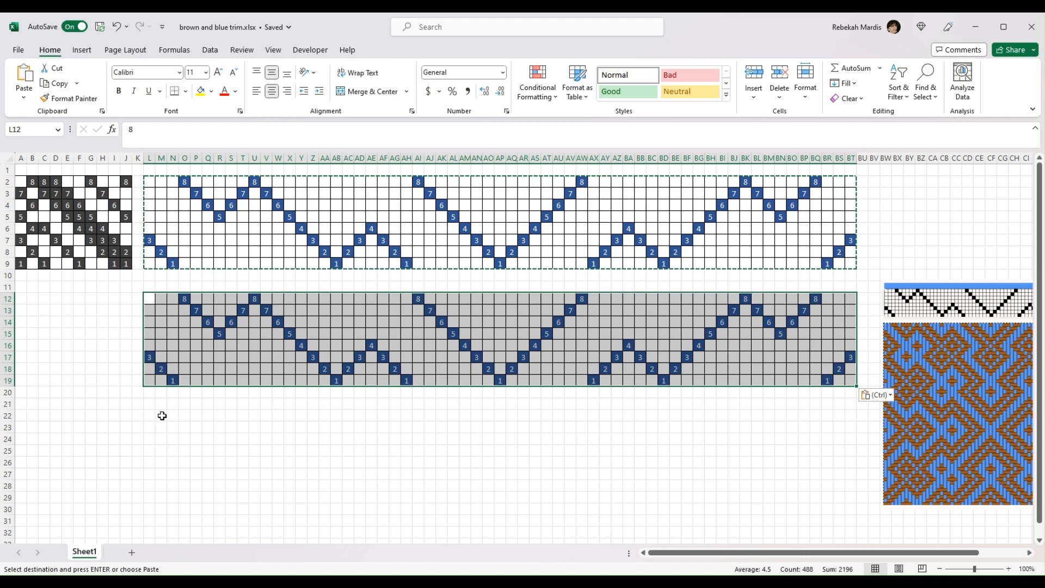
Step: Paste three more copies of the threading grid below, starting at L22, L32 and L42
click(149, 416)
key(ctrl+v)
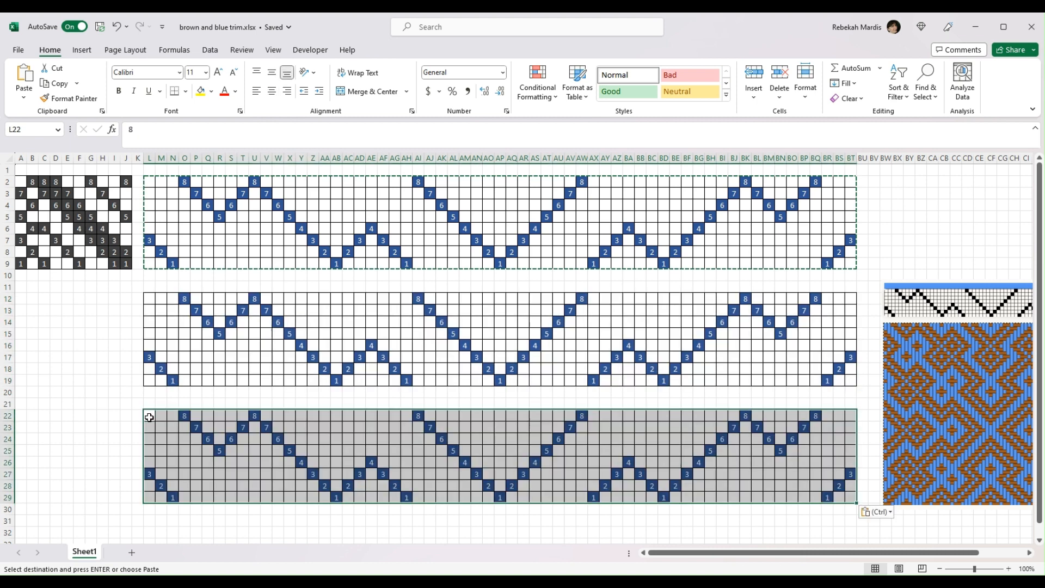
click(157, 525)
key(ctrl+v)
scroll(156, 519, down, 10)
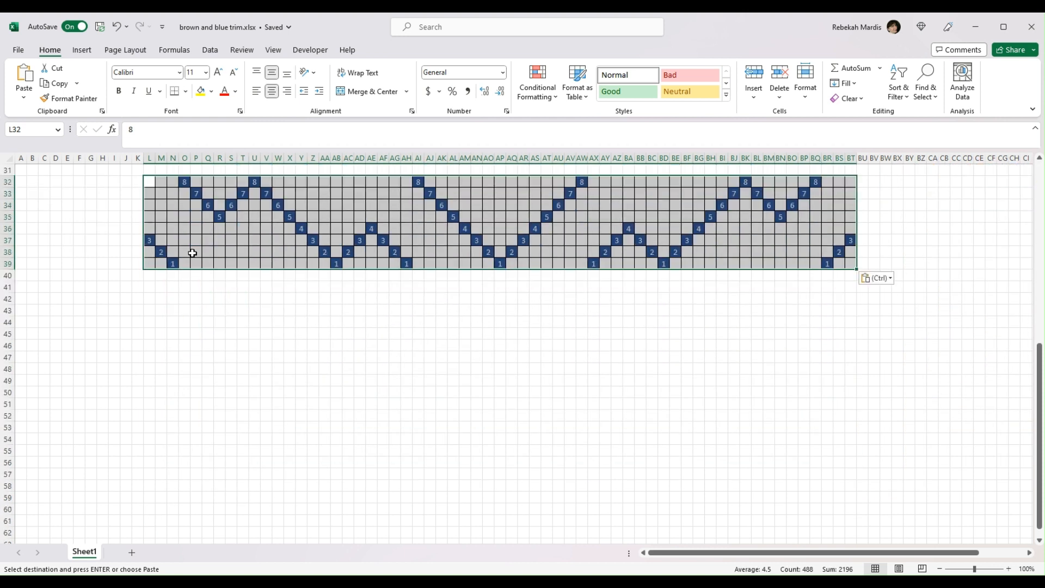
click(148, 298)
key(ctrl+v)
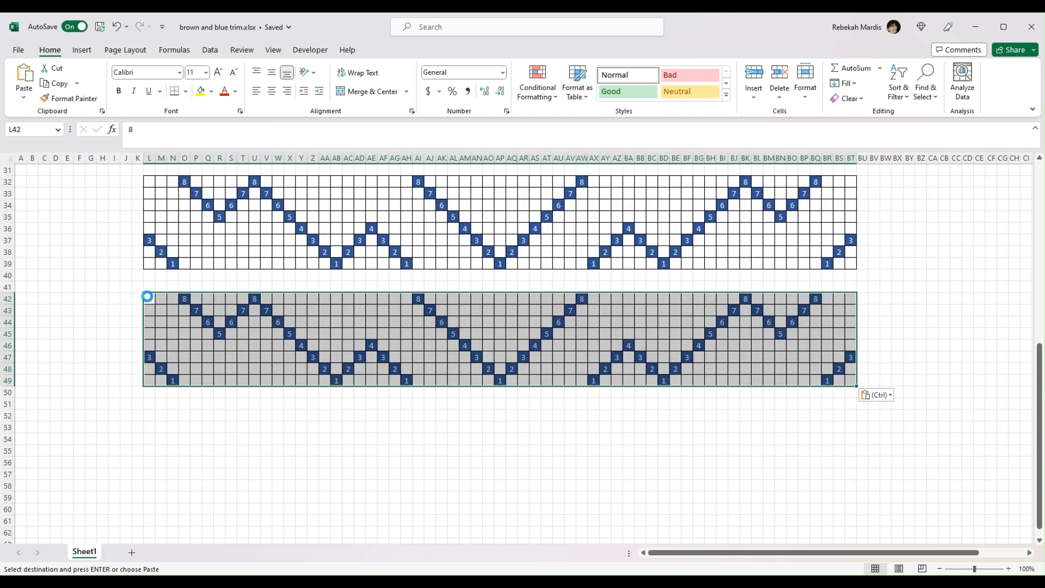
Step: Paste four further copies of the threading grid, starting at L52, L62, L72 and L82
click(141, 416)
key(ctrl+v)
click(150, 532)
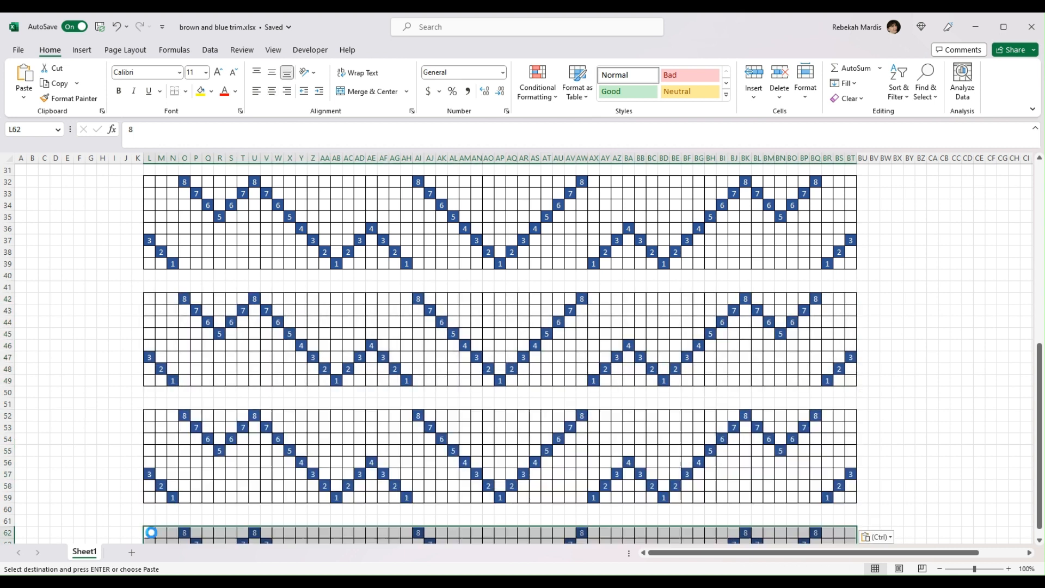
key(ctrl+v)
scroll(152, 520, down, 8)
scroll(144, 248, down, 1)
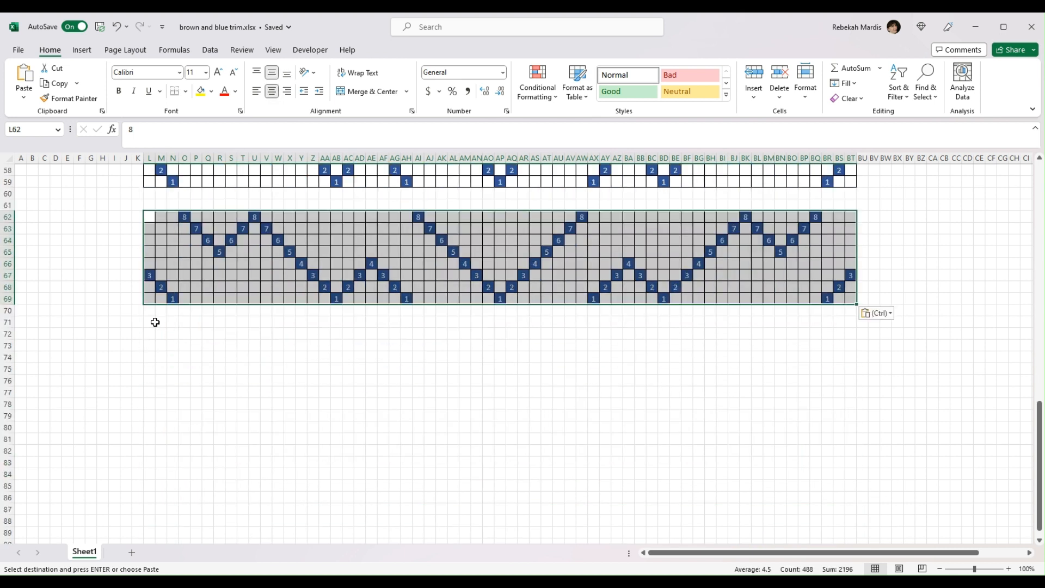
click(153, 332)
key(ctrl+v)
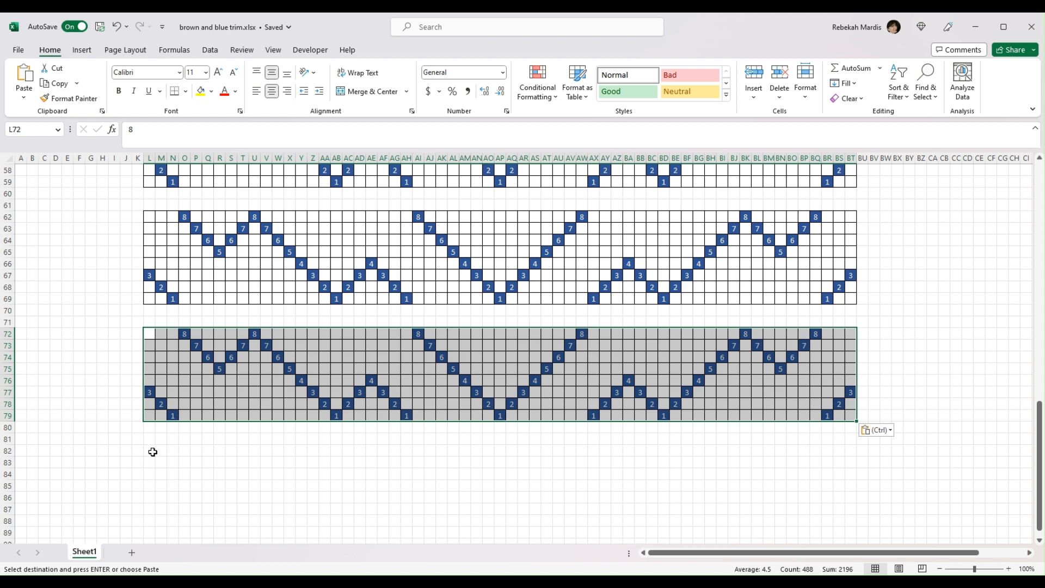
click(151, 451)
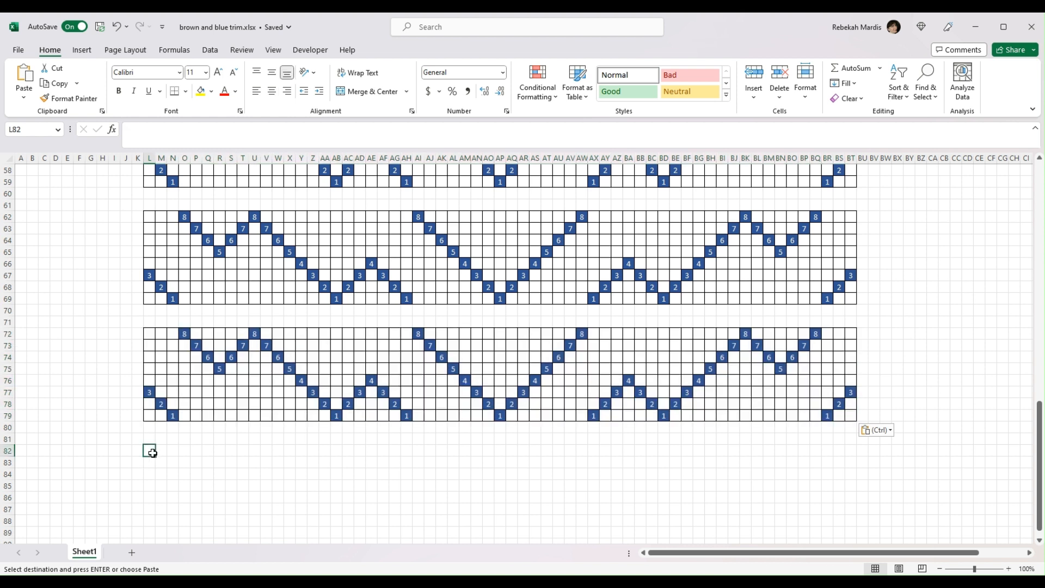
key(ctrl+v)
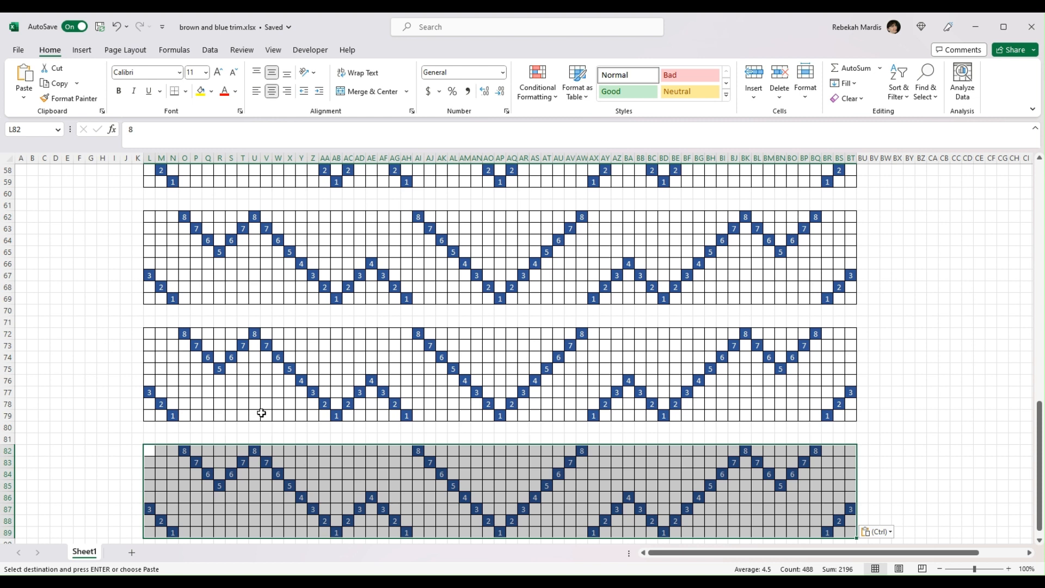
Step: Set L2:BT89, covering all the stacked threading grids, as the print area
scroll(908, 483, down, 1)
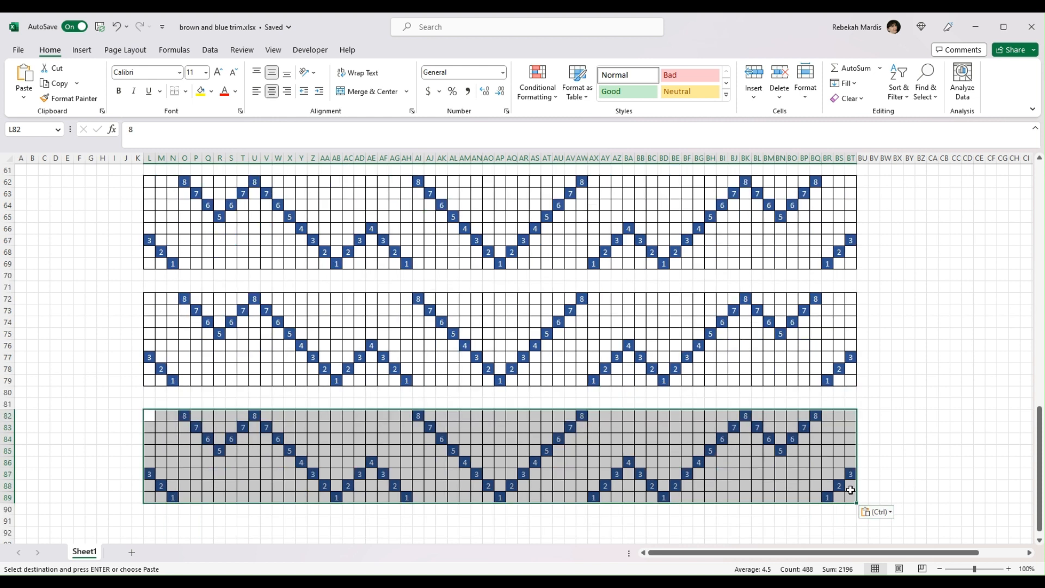
click(851, 495)
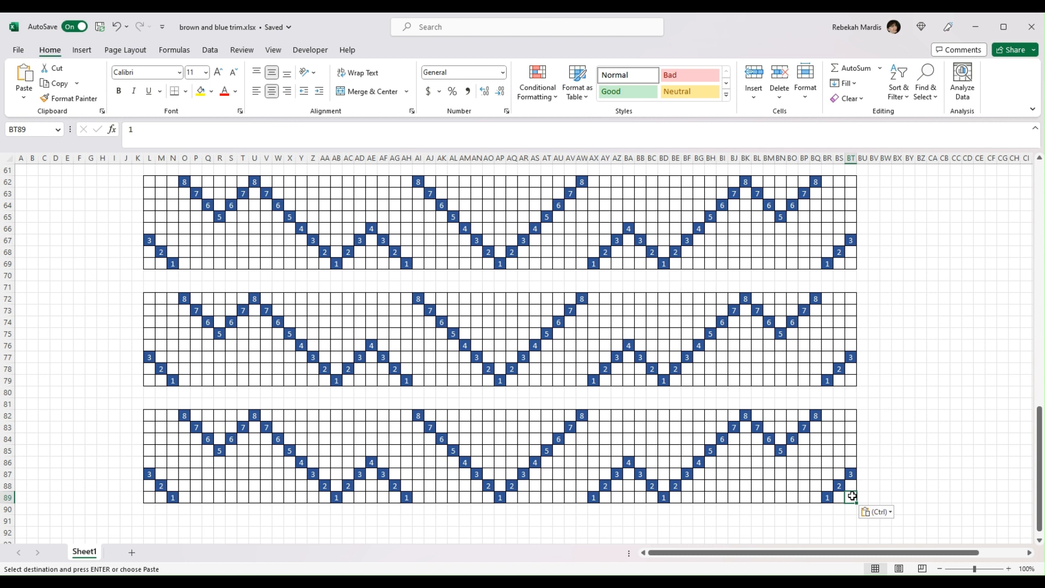
drag(851, 497, 147, 180)
key(ctrl+v)
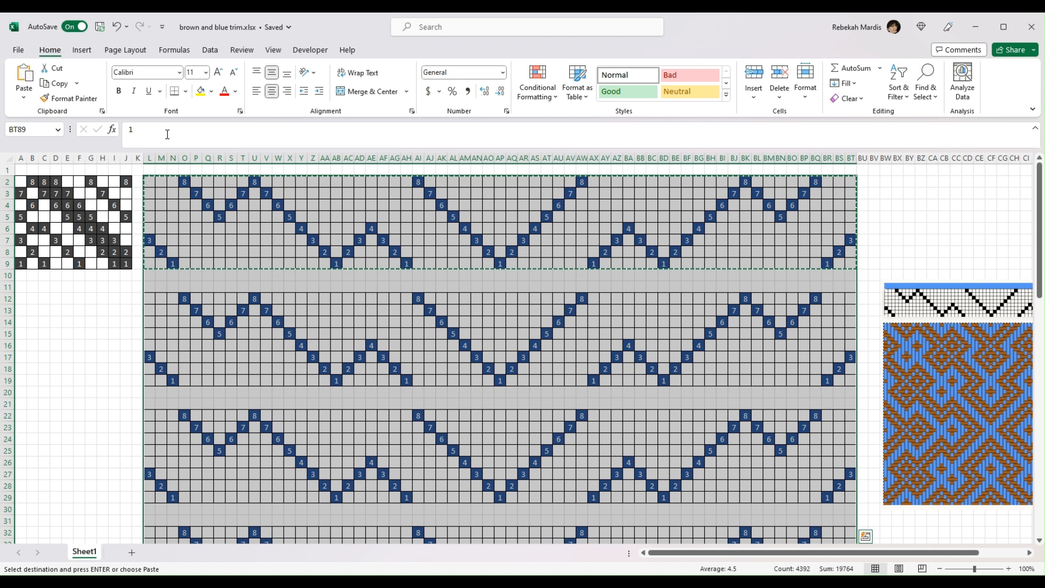
click(129, 55)
click(126, 50)
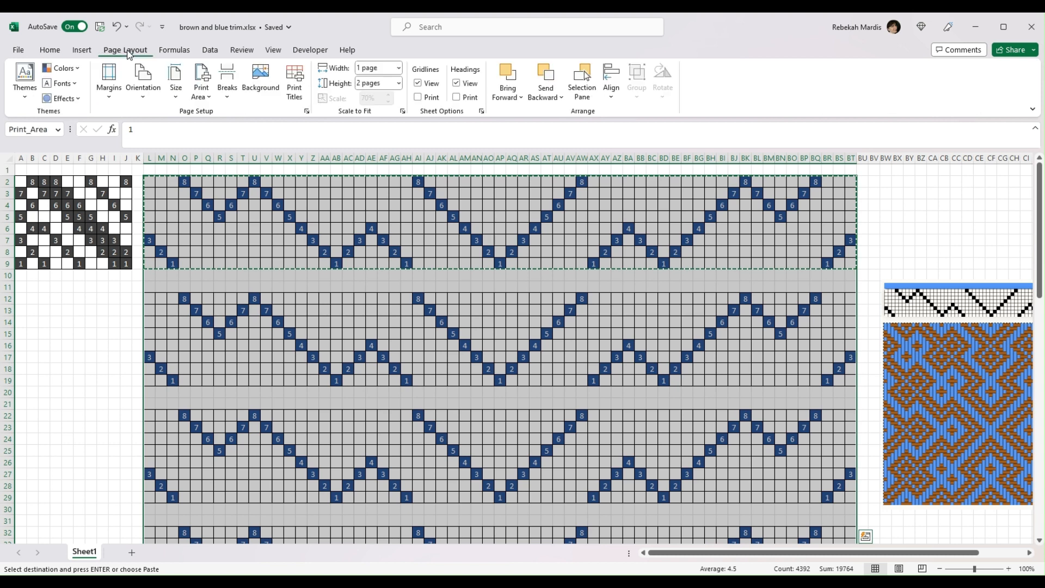
click(208, 99)
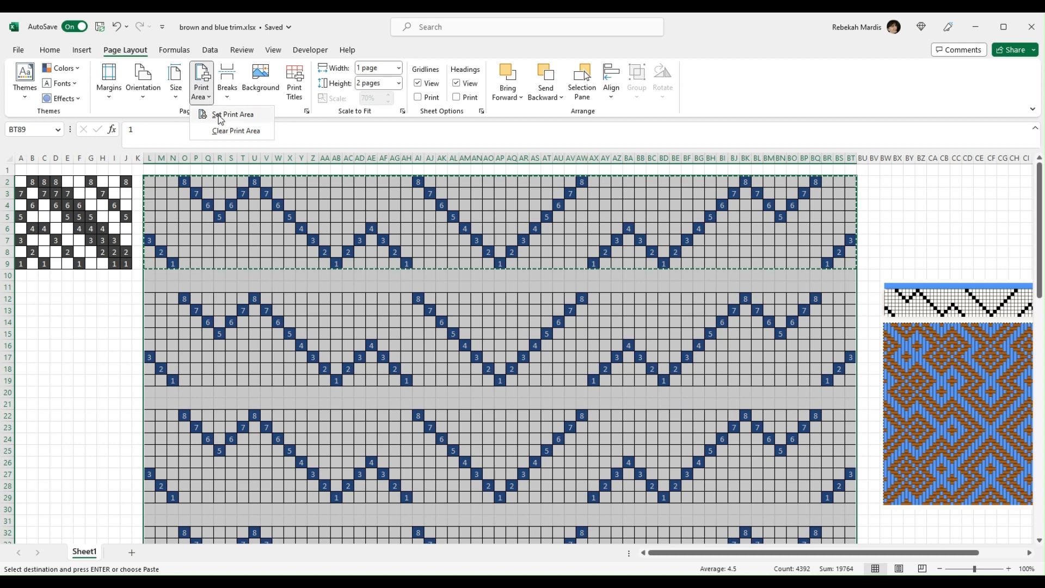
click(219, 116)
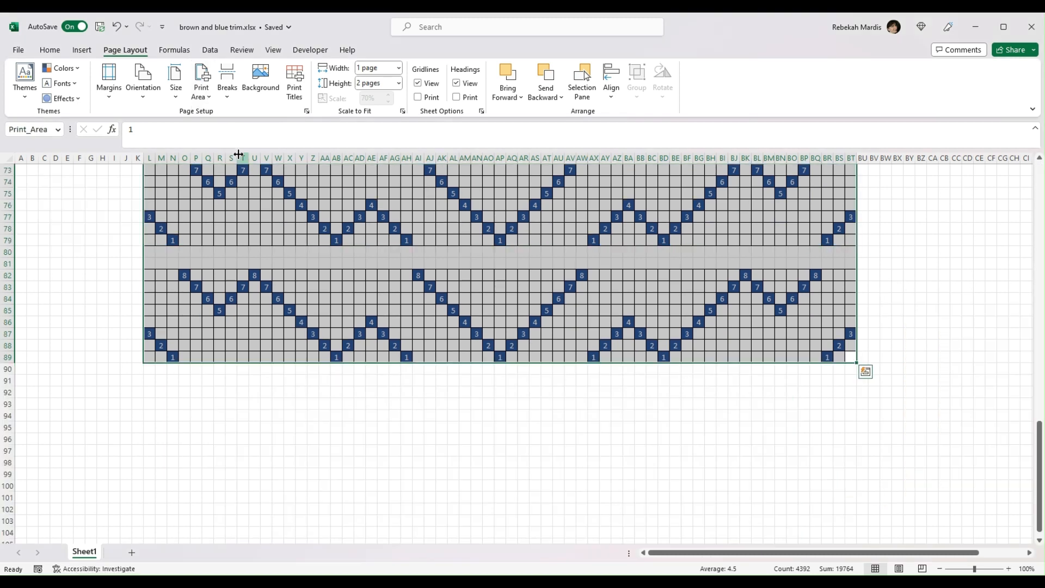
scroll(491, 343, up, 15)
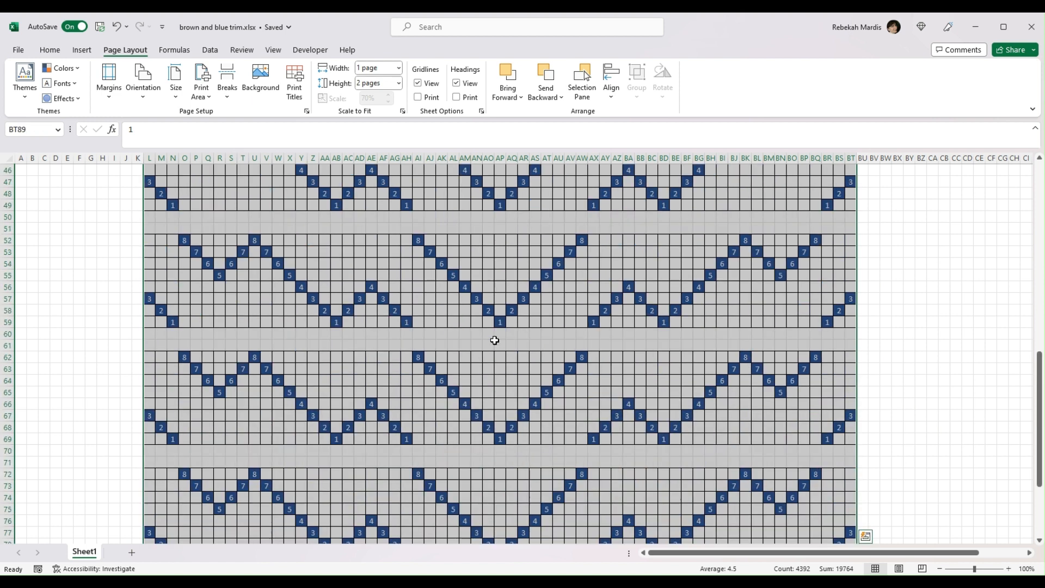
scroll(494, 340, up, 9)
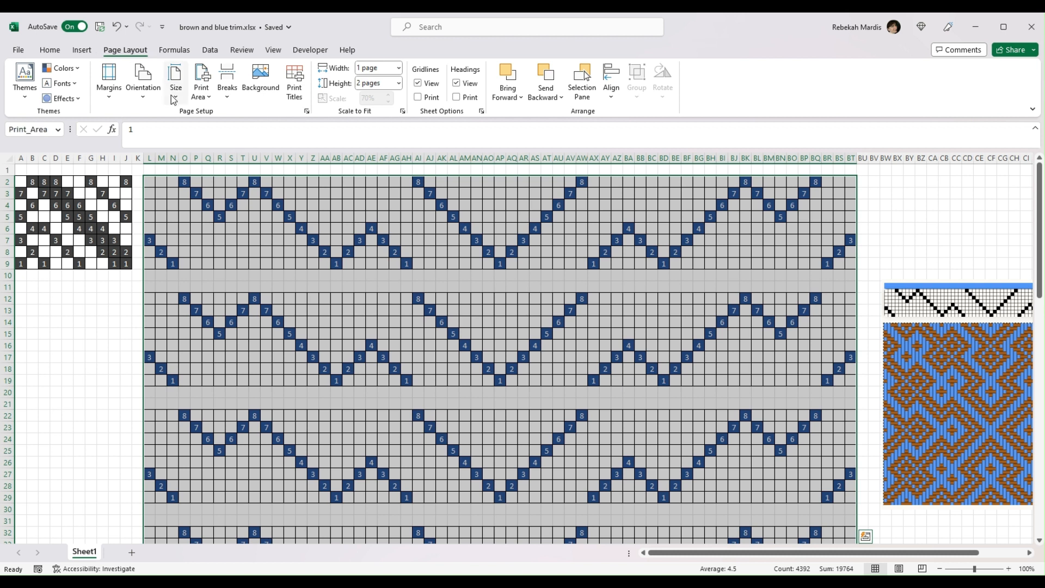
Step: Check the page setup options and preview the printout of the stacked threading grids
click(307, 111)
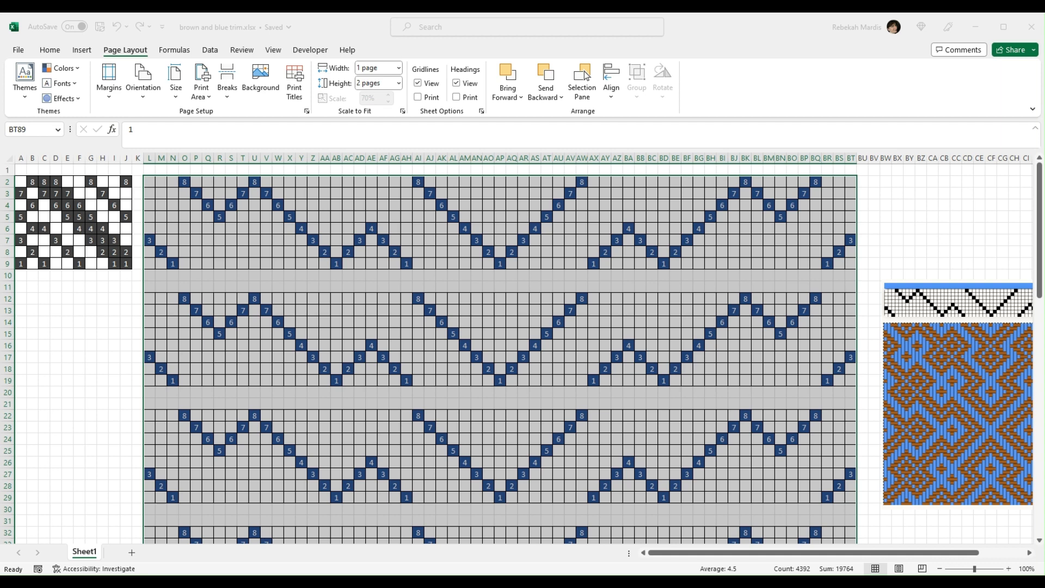
key(ctrl+p)
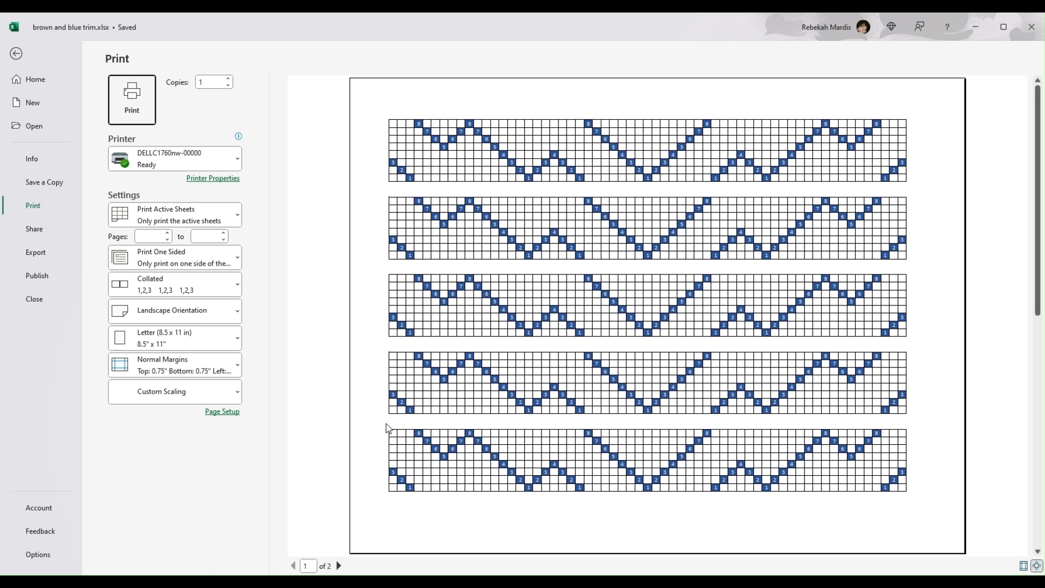
click(17, 56)
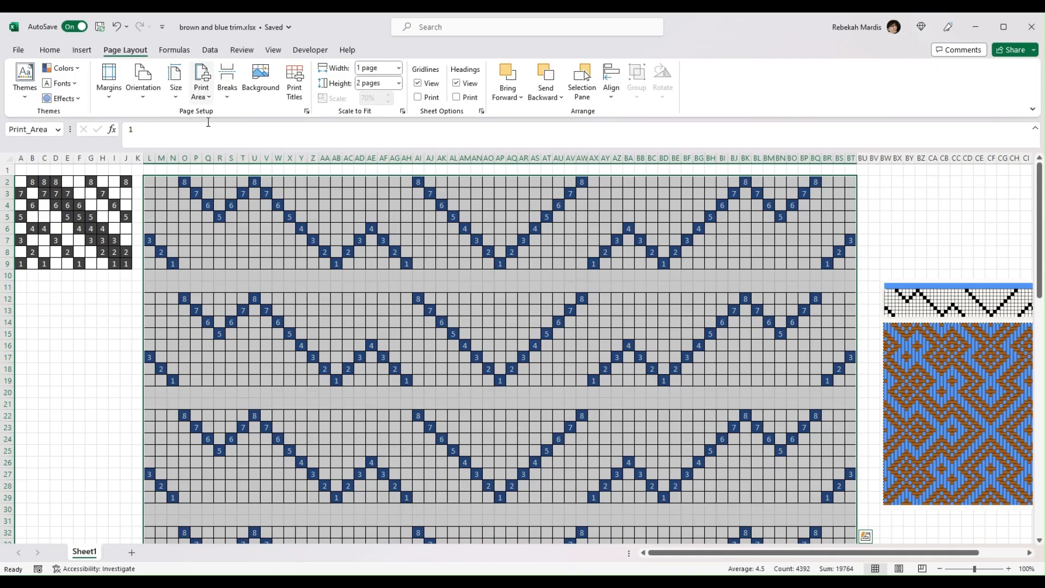
Step: In Page Break Preview, move the break between the two pages to between rows 40 and 41, and return to Normal view
click(273, 50)
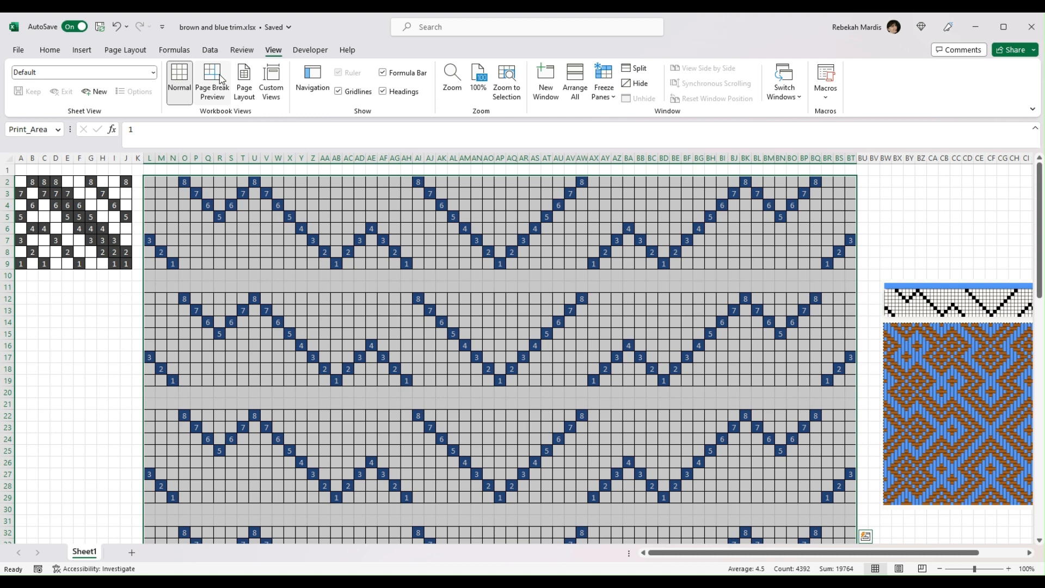
click(222, 80)
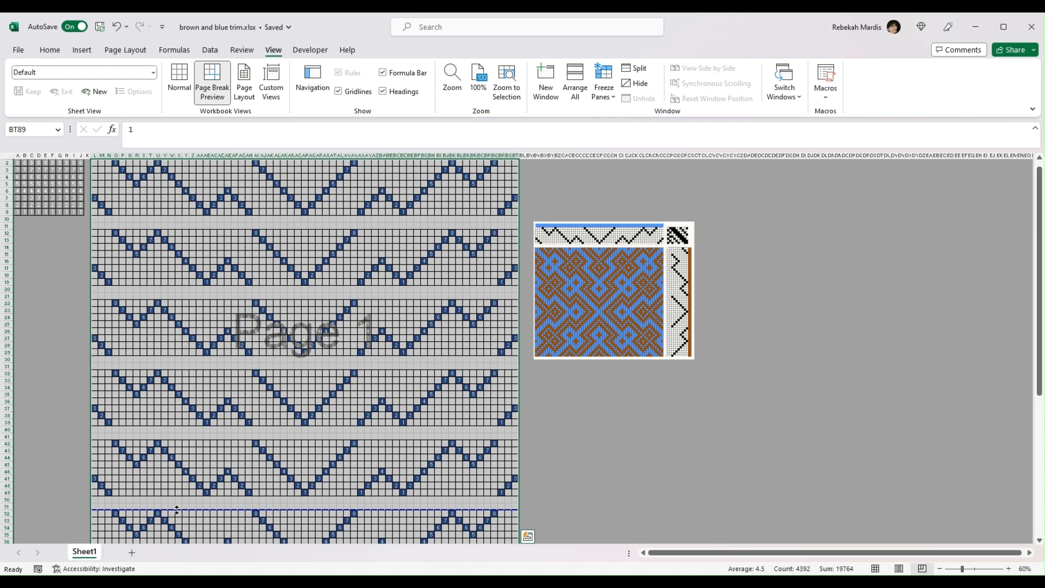
drag(176, 510, 186, 433)
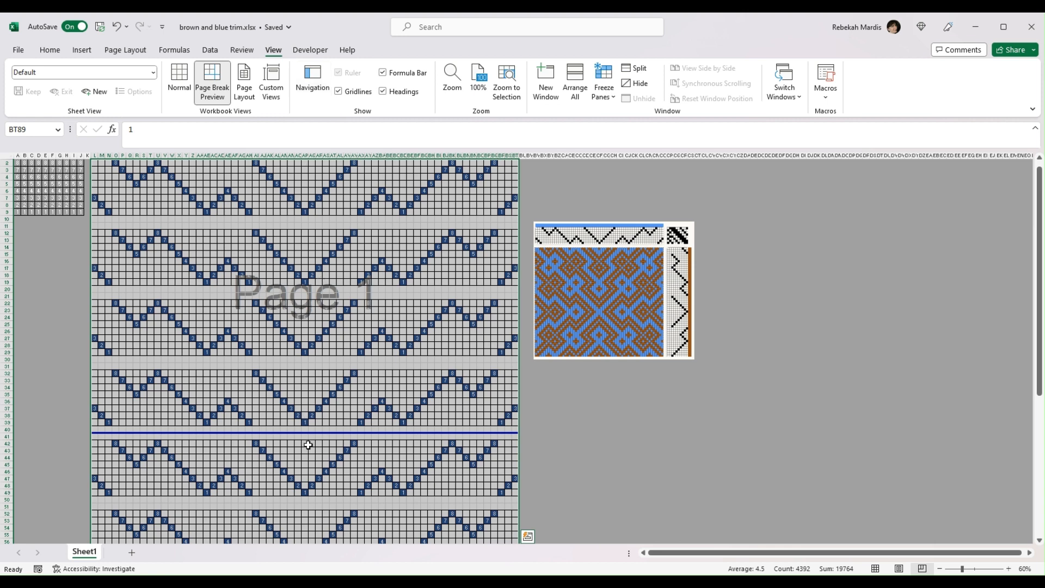
scroll(310, 446, down, 3)
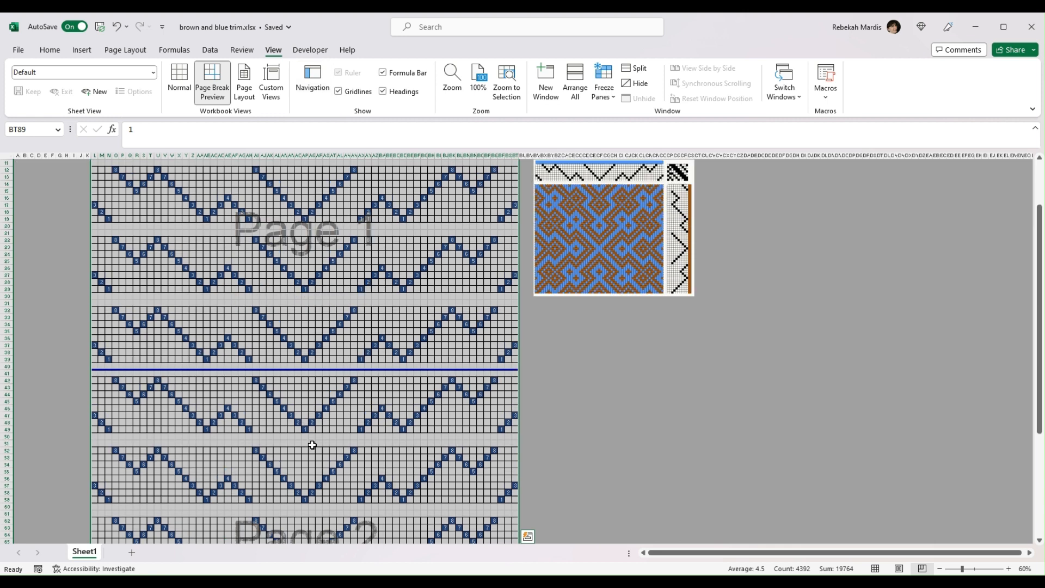
scroll(312, 446, down, 3)
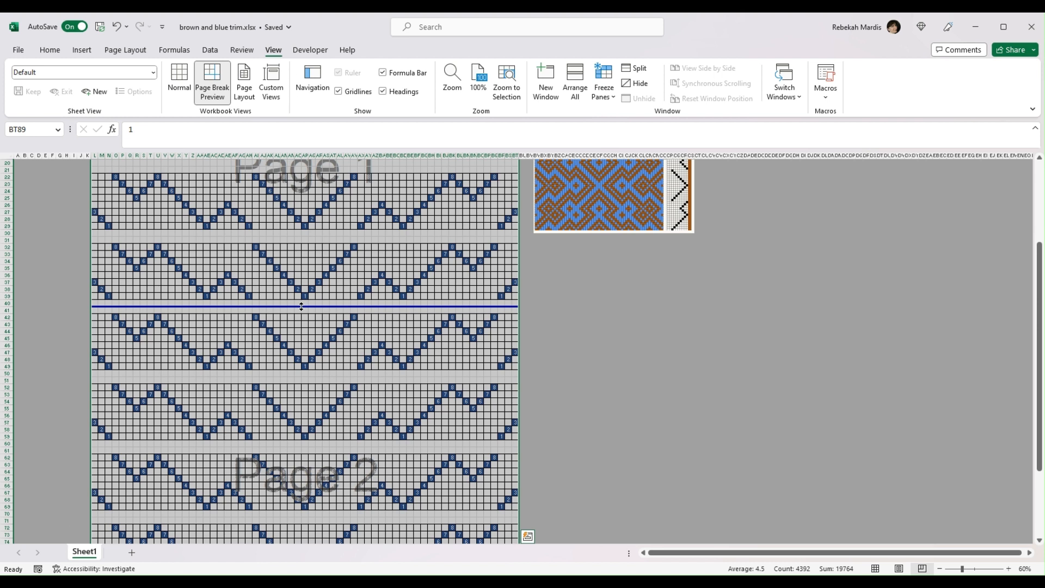
drag(298, 304, 302, 335)
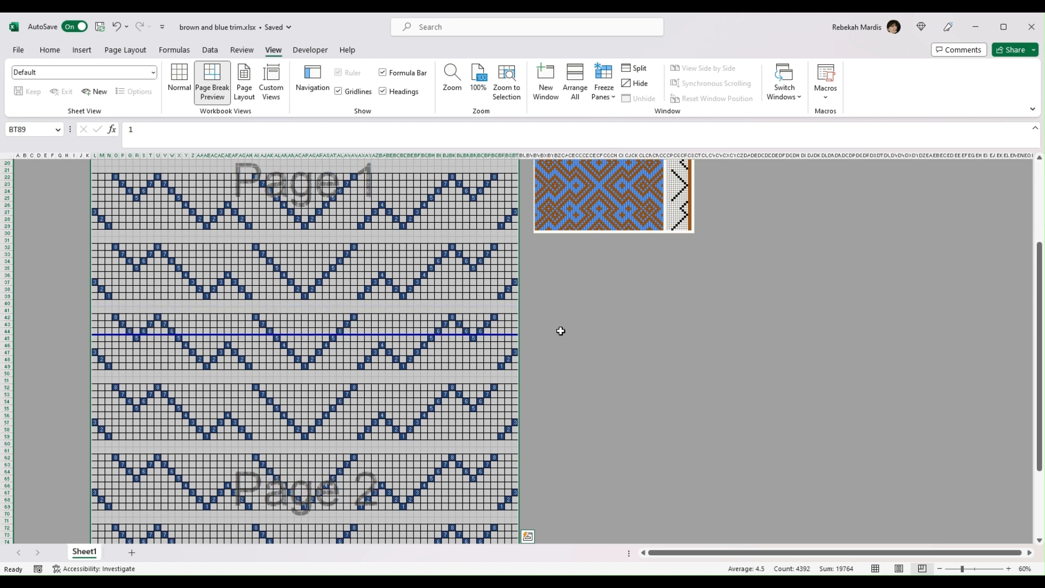
drag(382, 334, 395, 306)
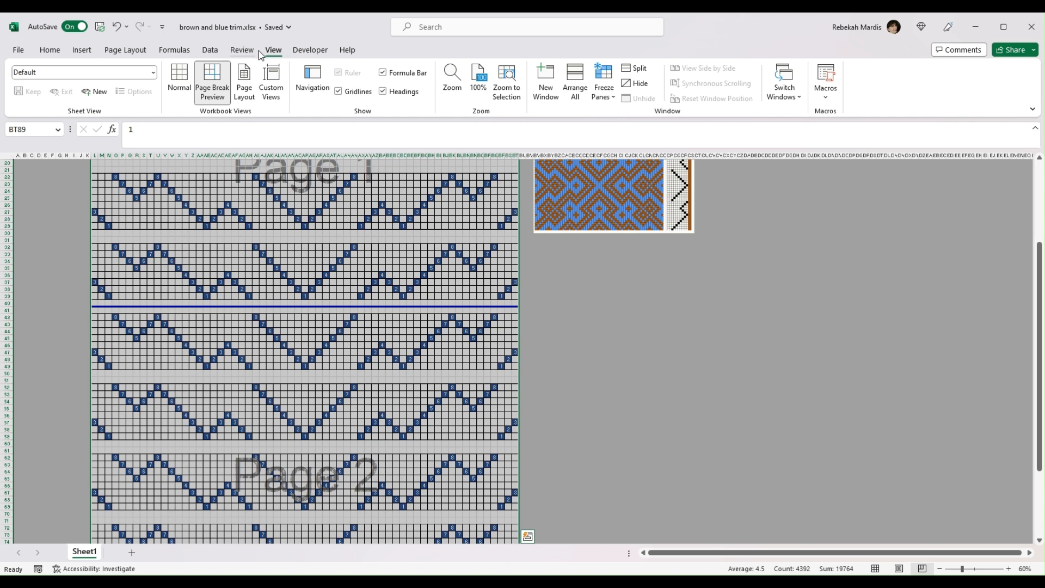
click(179, 79)
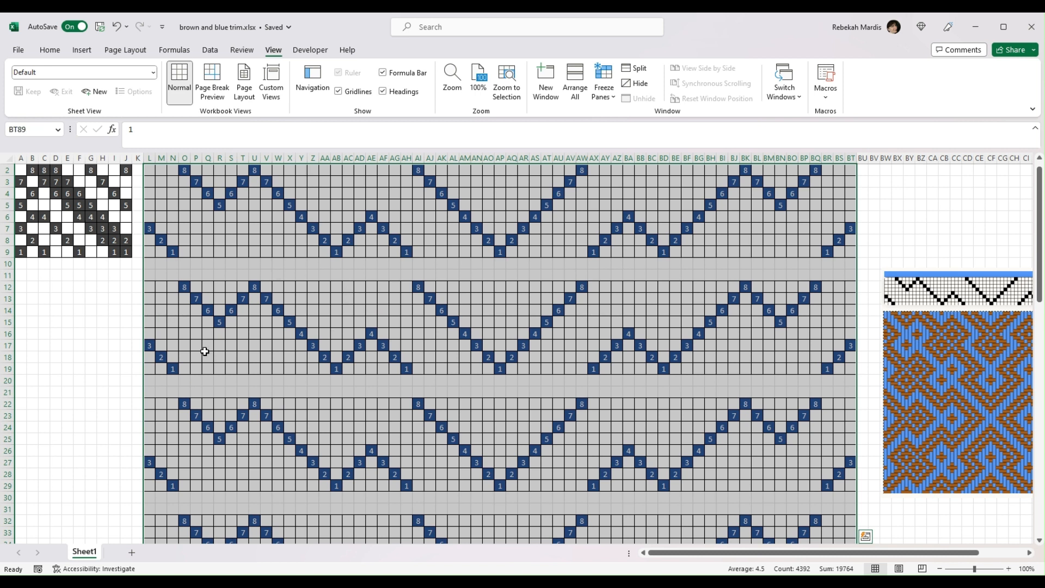
Step: Preview the printout again to check how the threading grids divide between pages, and deselect the print range
click(19, 50)
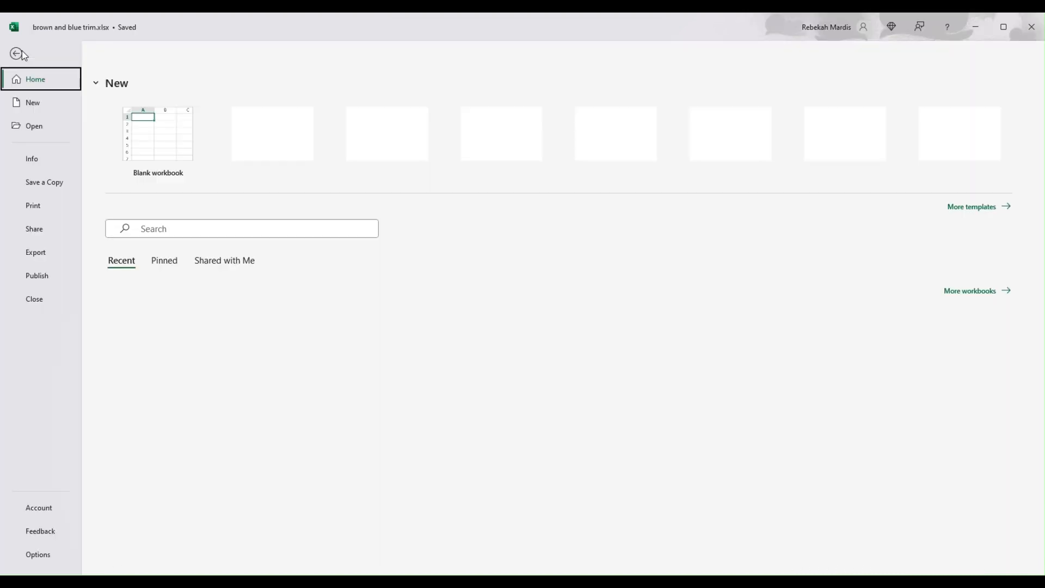
click(33, 205)
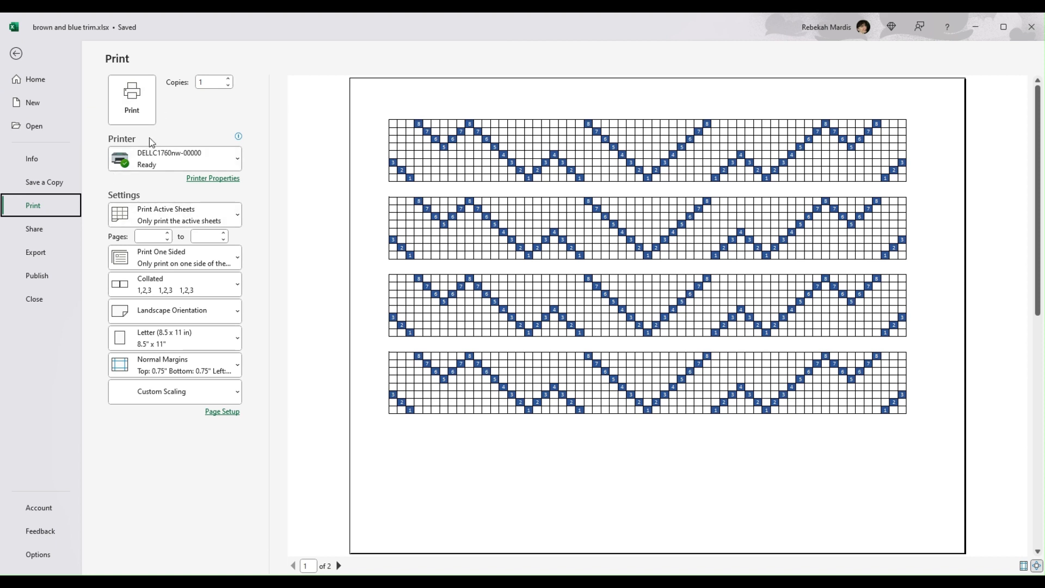
click(18, 54)
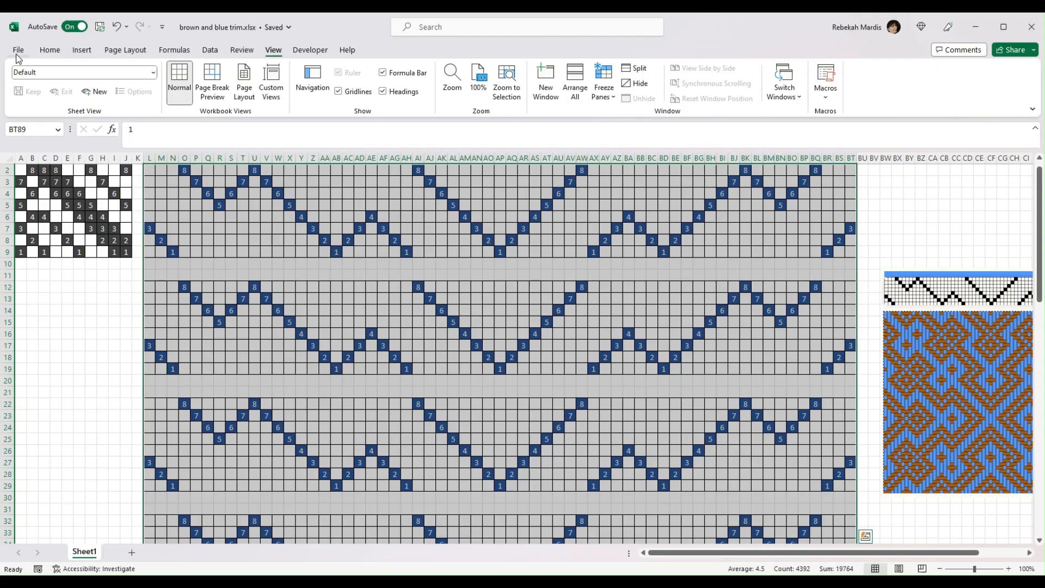
click(90, 427)
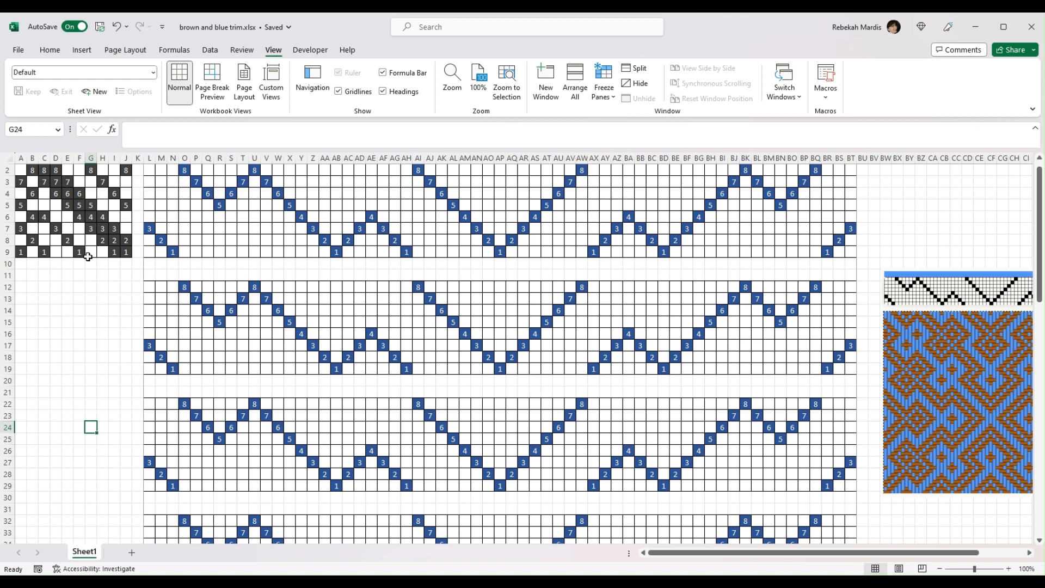
Step: Move the draft picture over columns Q to AM, just below the first threading grid, and apply all borders to A11:J11
drag(963, 392, 282, 380)
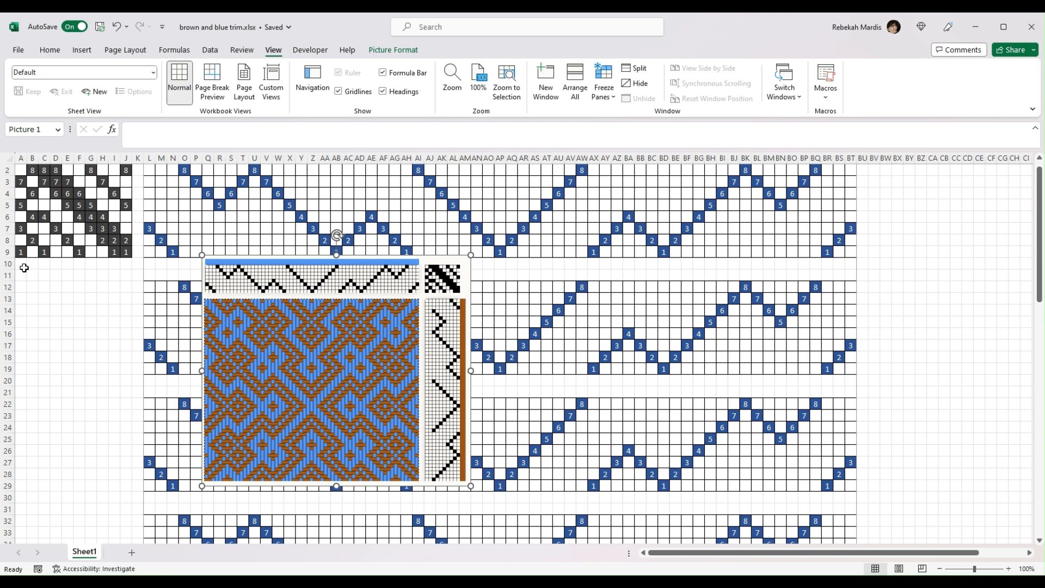
click(22, 275)
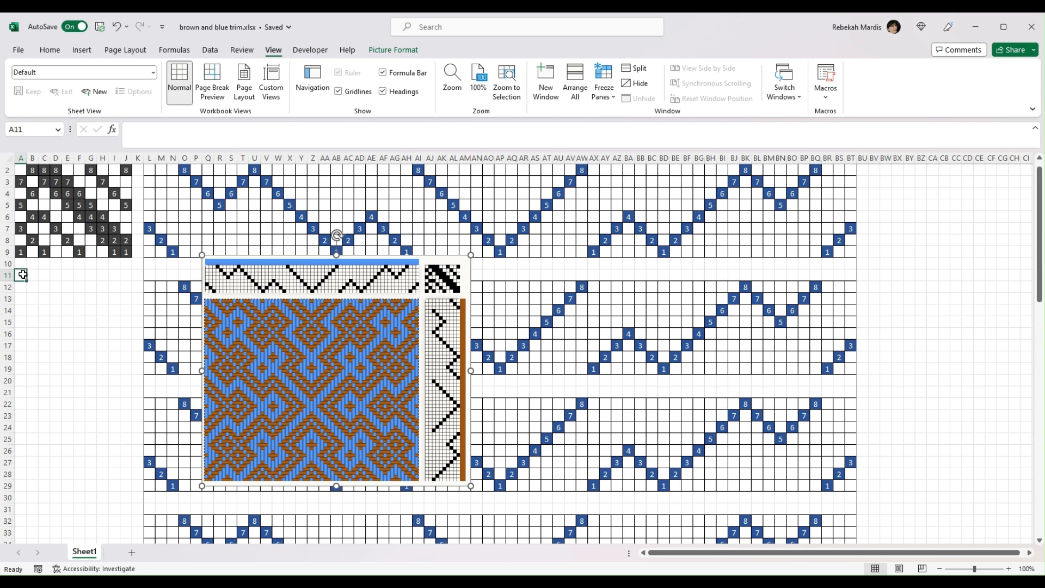
drag(23, 275, 120, 275)
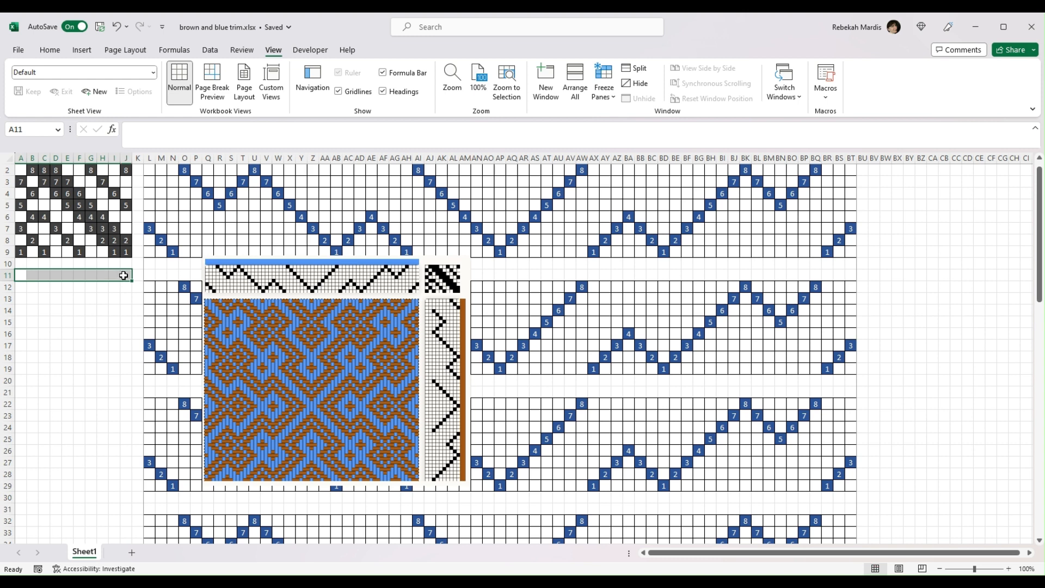
click(50, 51)
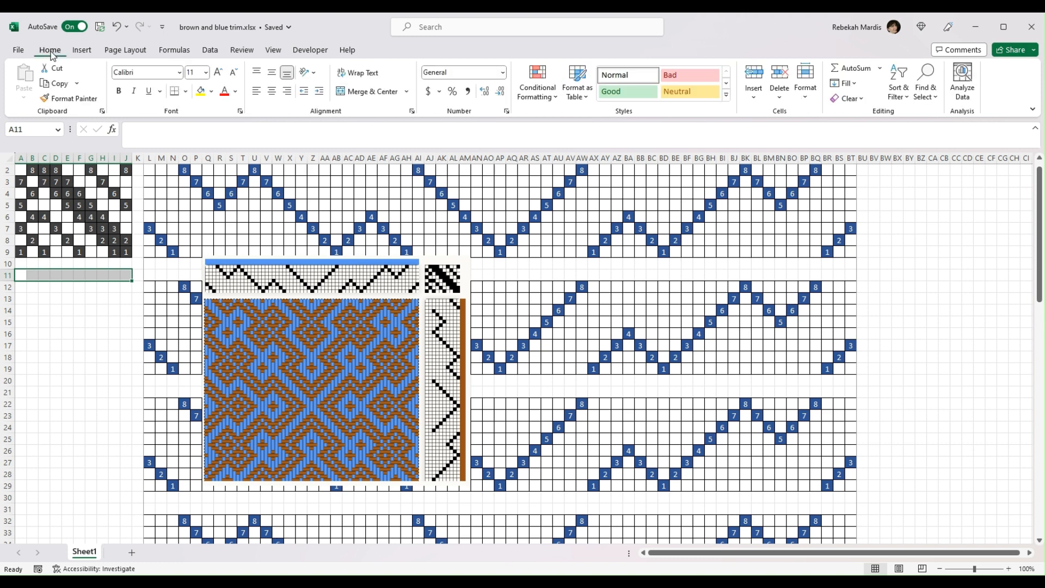
click(186, 95)
click(184, 208)
Step: Number the bordered cells A11:J11 from 1 to 10
click(20, 274)
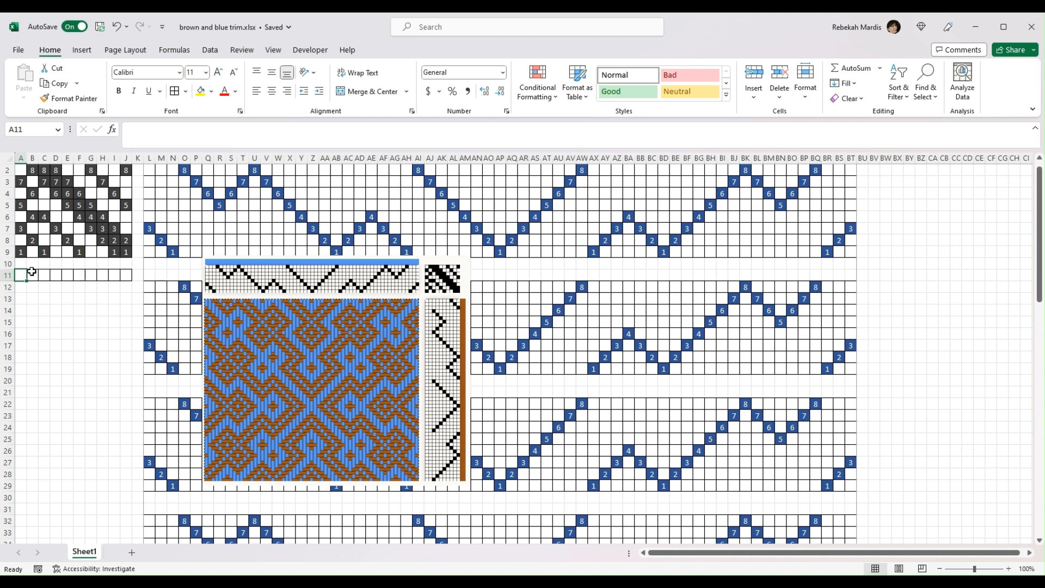
text(1)
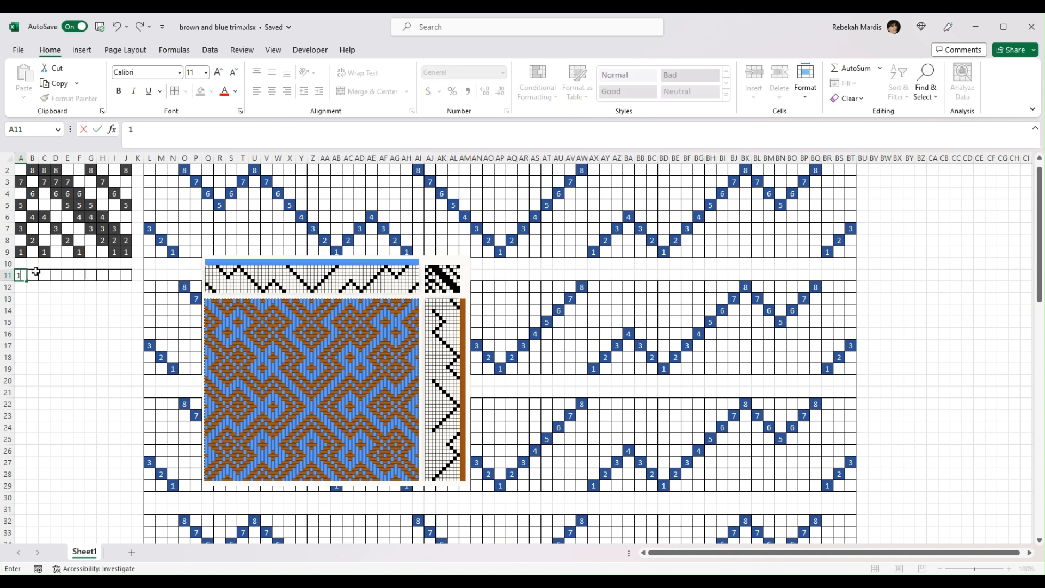
key(Tab)
text(2)
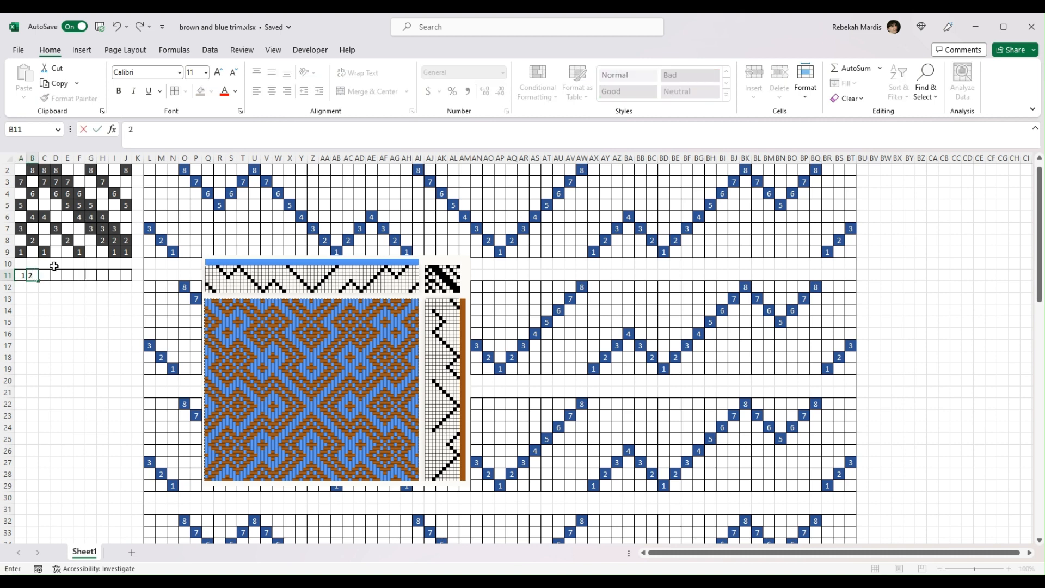
key(Tab)
text(3)
key(Tab)
text(4)
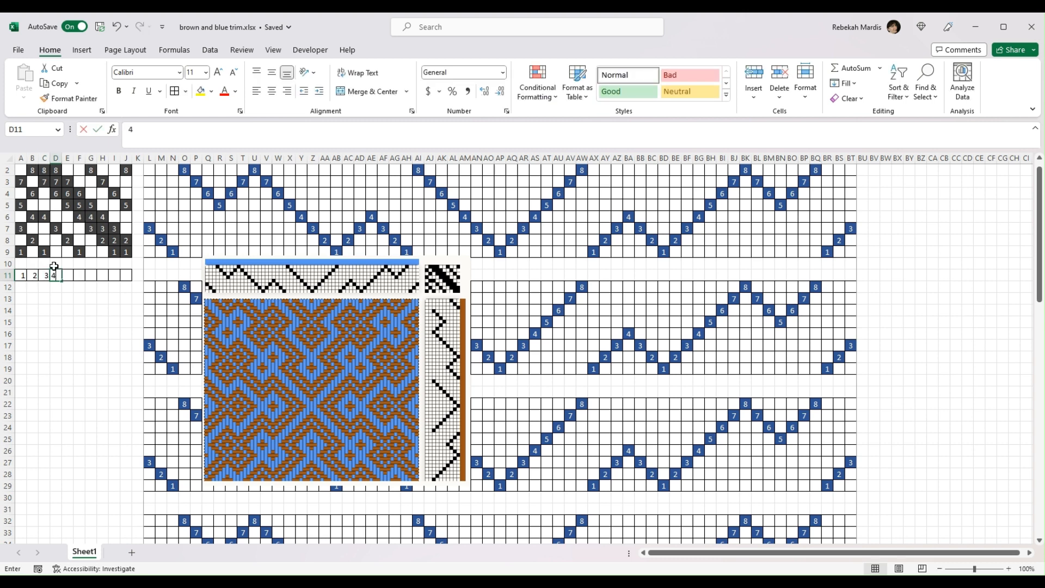
key(Tab)
text(5)
key(Tab)
text(6)
key(Tab)
text(7)
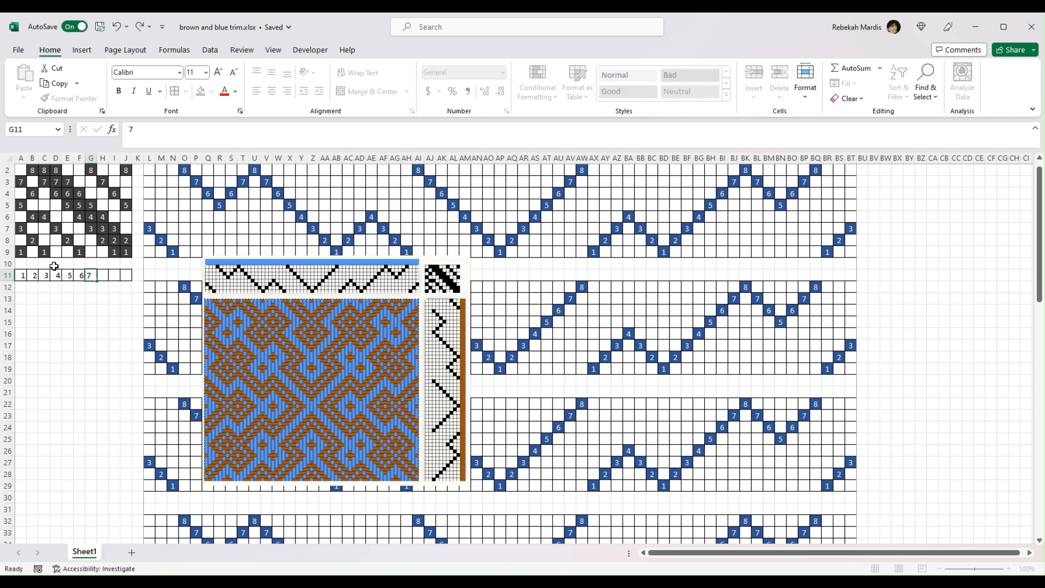
key(Tab)
text(8)
key(Tab)
text(9)
key(Tab)
text(10)
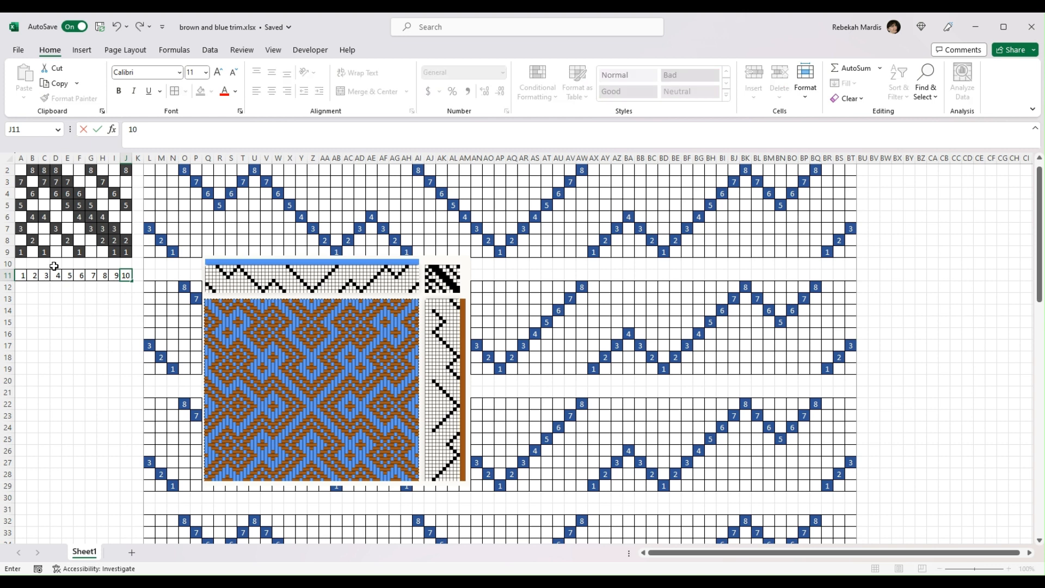
key(Down)
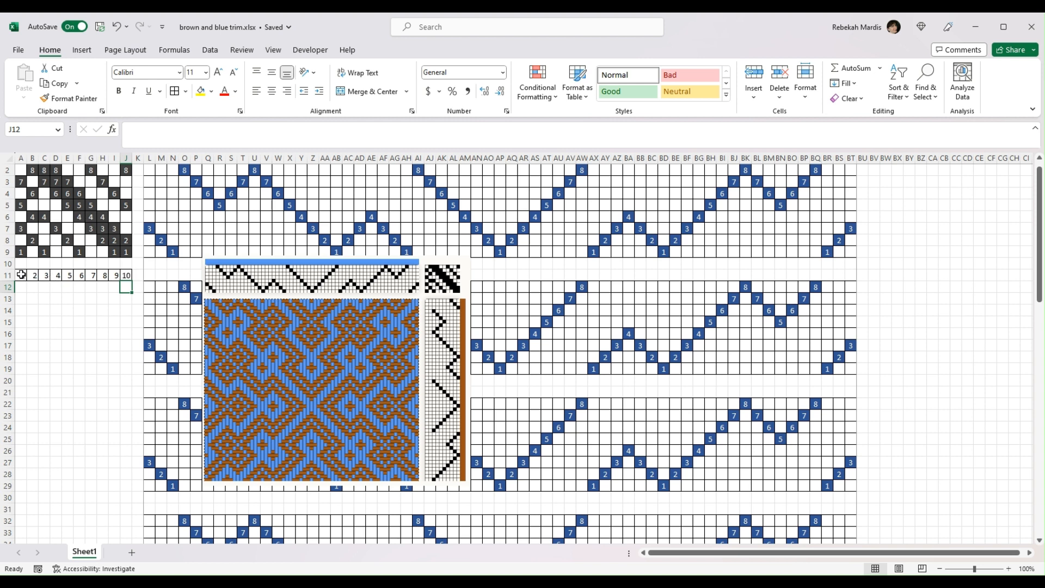
Step: Centre the numbers in A11:J11 horizontally and vertically and set their font colour to white
drag(21, 275, 124, 275)
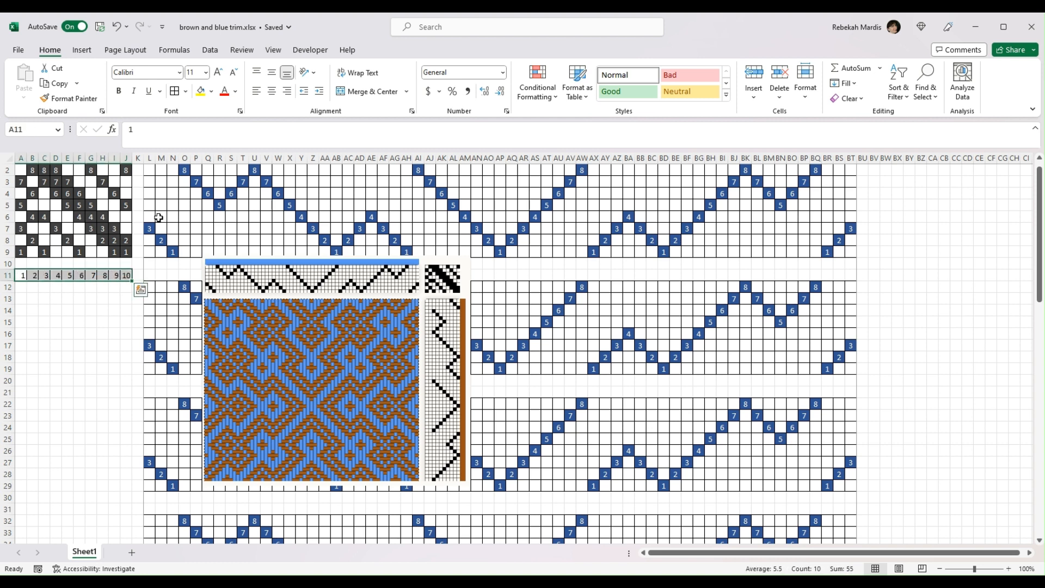
click(271, 73)
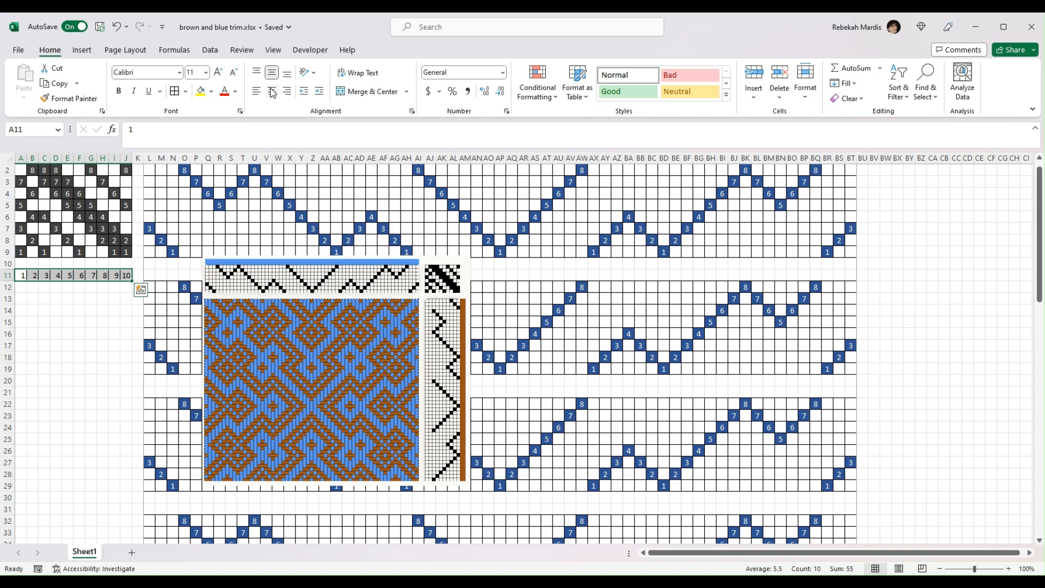
click(272, 91)
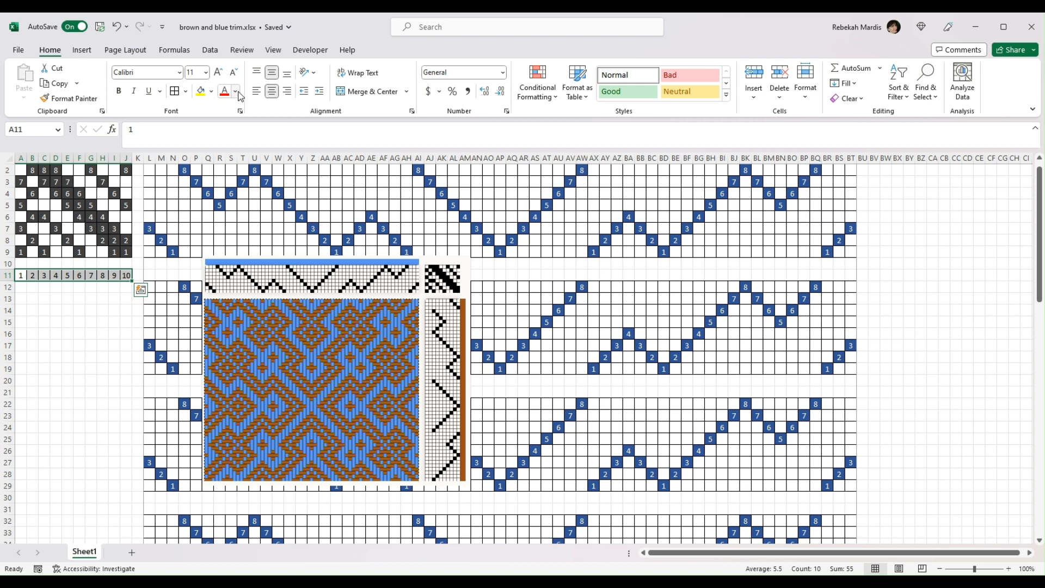
click(236, 92)
click(223, 140)
Step: Fill the numbered row A11:J11 down to row 71 to form the treadling grid
drag(132, 280, 139, 509)
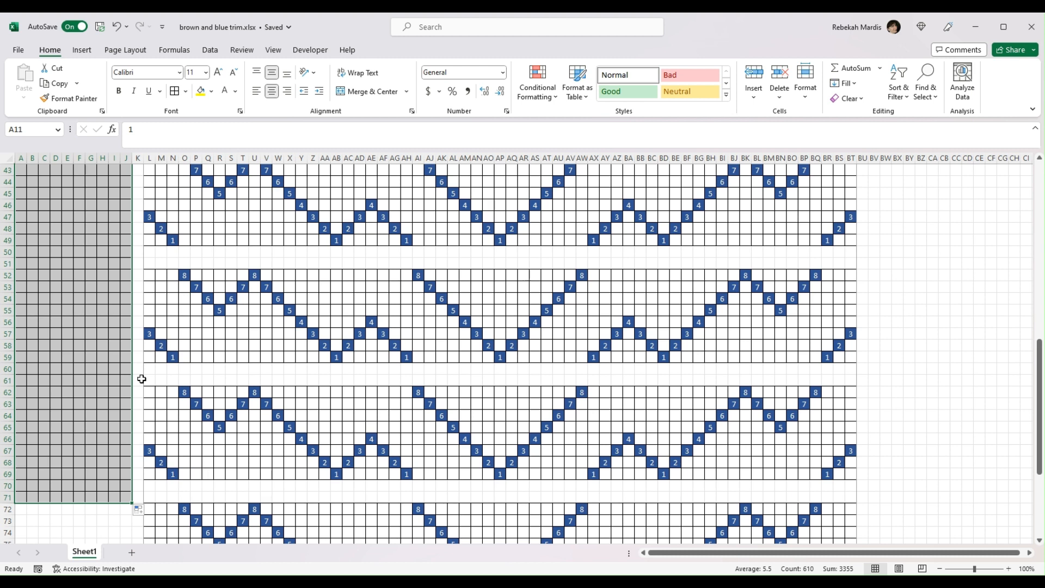
scroll(145, 328, up, 10)
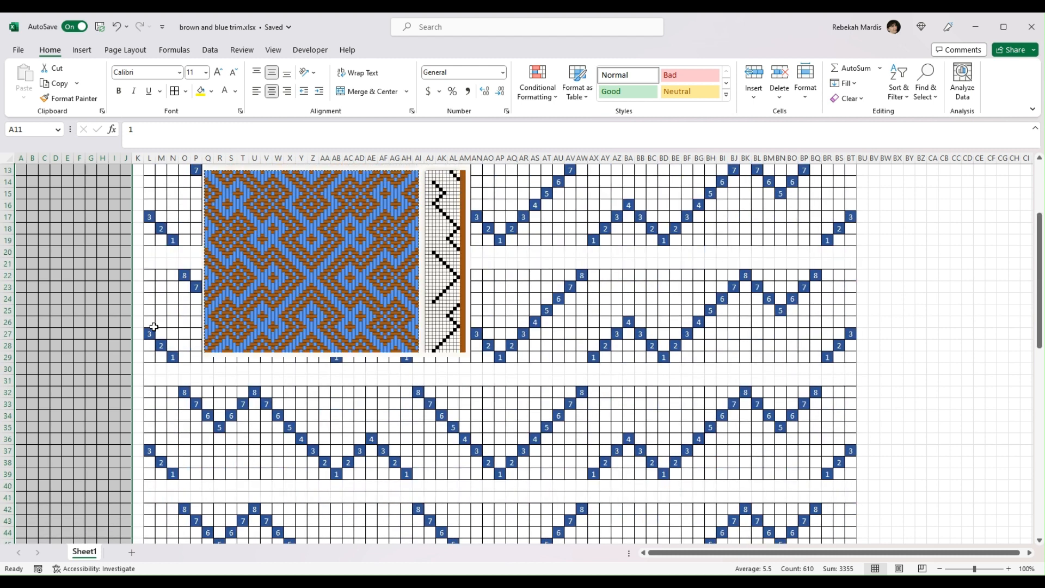
scroll(154, 327, down, 1)
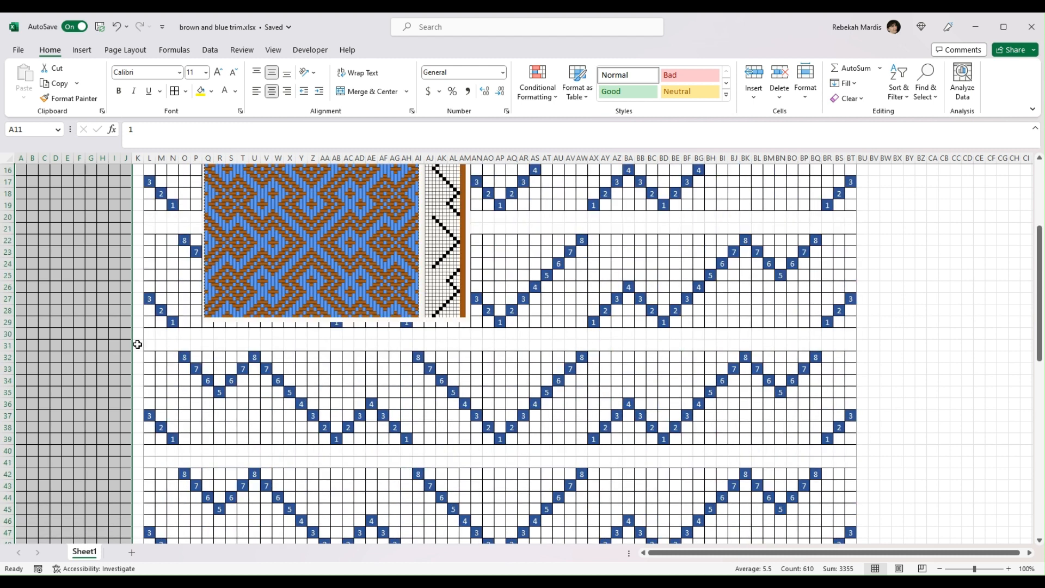
scroll(87, 304, up, 3)
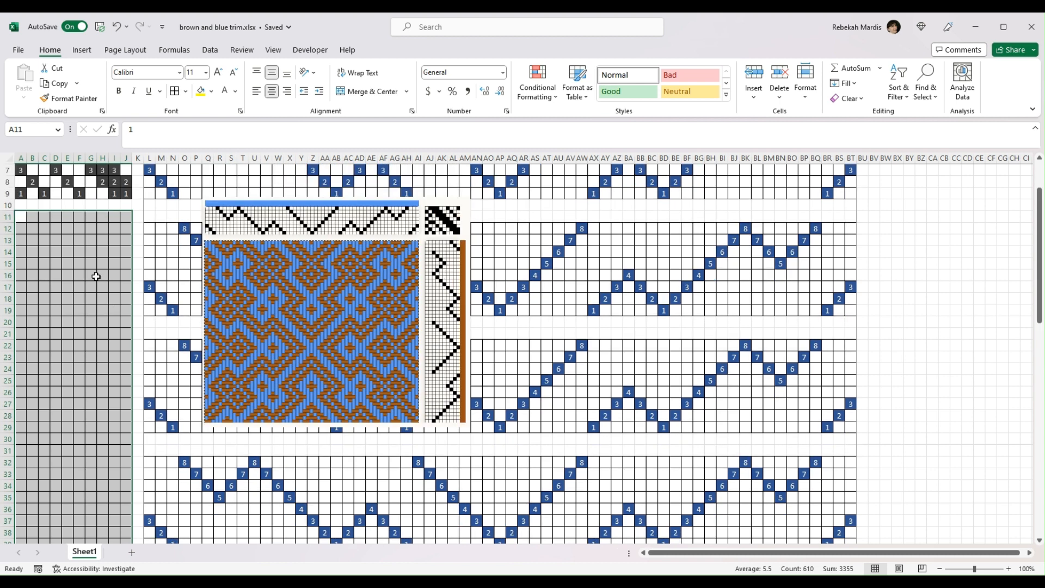
Step: Fill the treadling cells dark grey along the diagonals from H11 to J13 and from C14 through F17, C20, J27 and G30 to J33
click(103, 217)
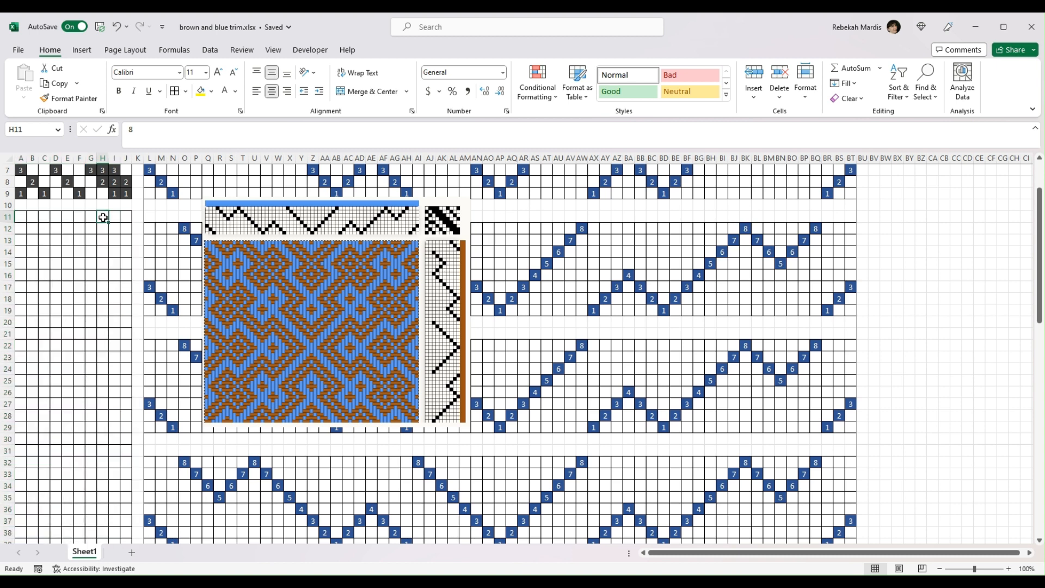
ctrl+click(114, 227)
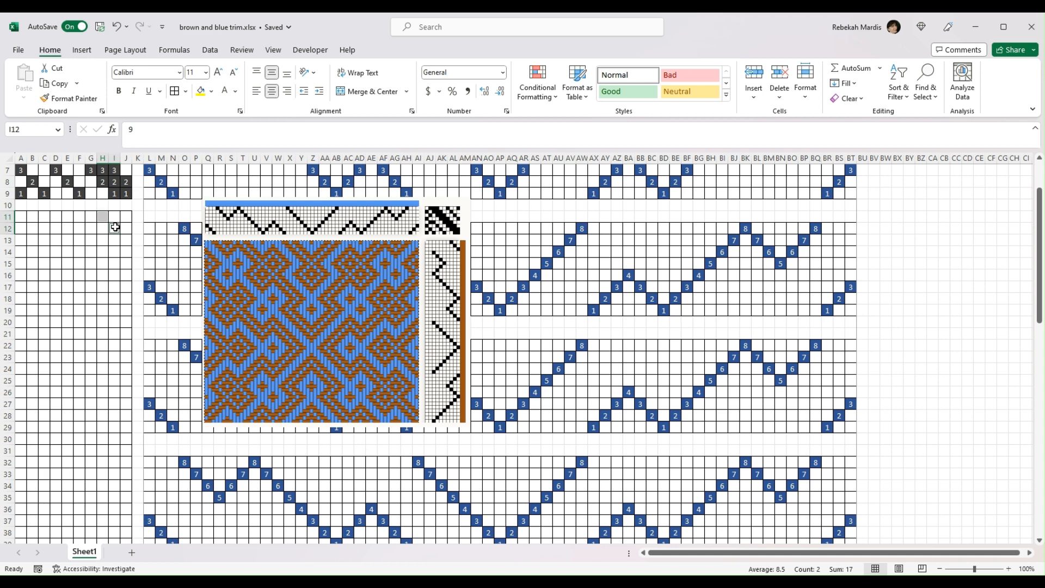
ctrl+click(129, 243)
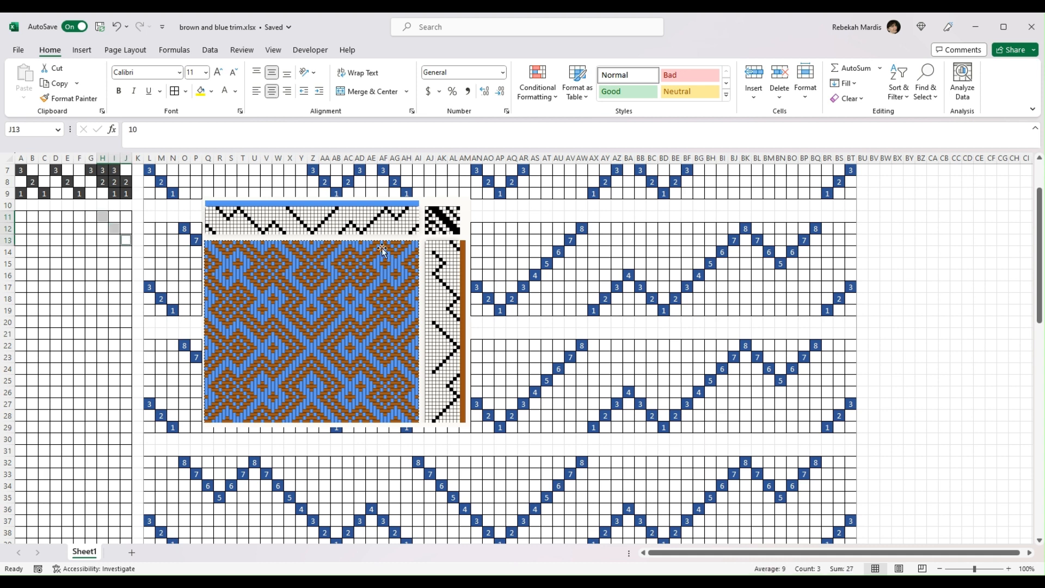
ctrl+click(45, 254)
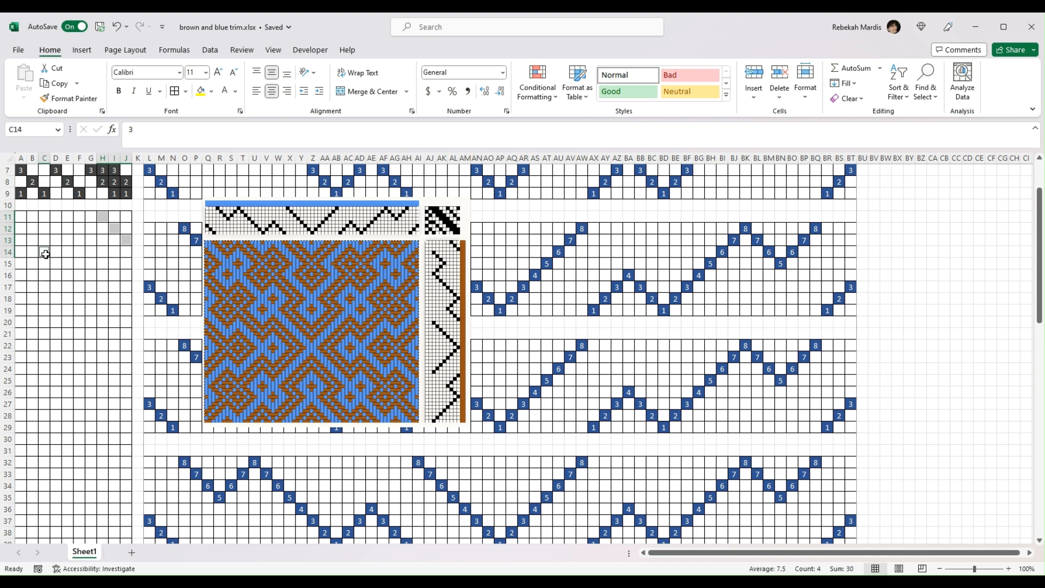
ctrl+click(56, 264)
ctrl+click(68, 275)
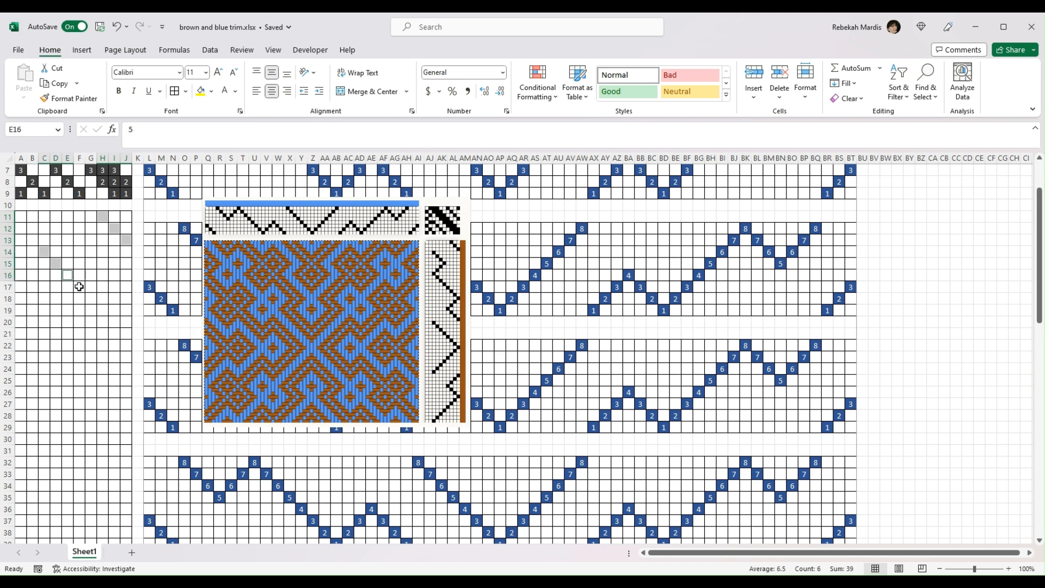
ctrl+click(80, 287)
ctrl+click(67, 298)
ctrl+click(56, 310)
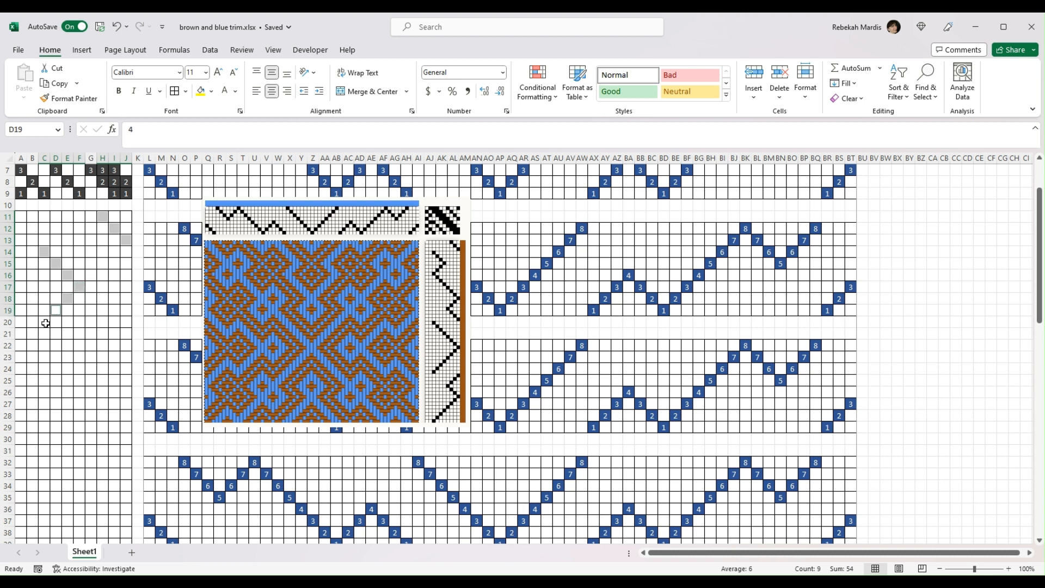
ctrl+click(44, 321)
ctrl+click(55, 333)
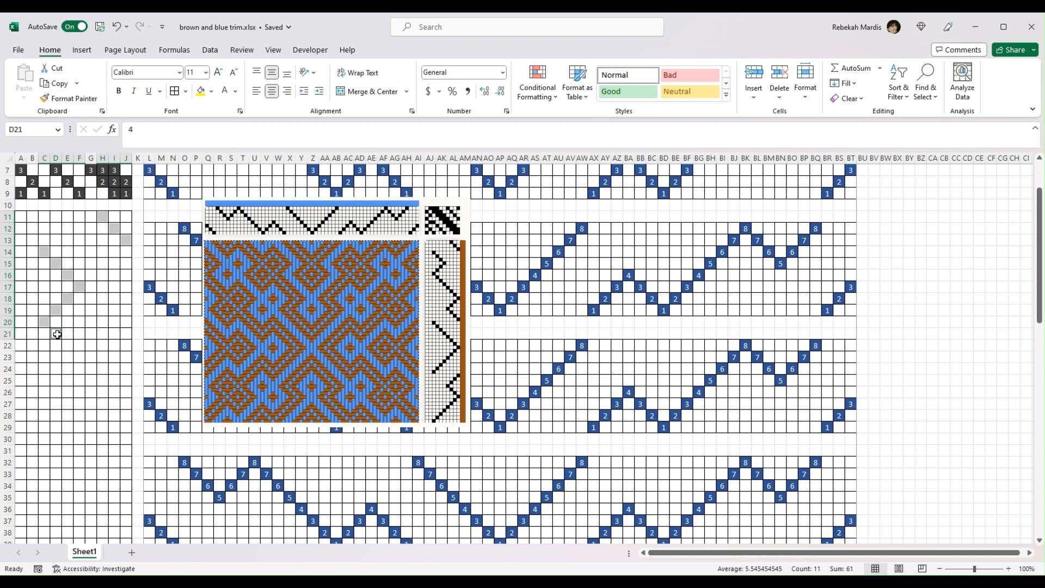
ctrl+click(67, 345)
ctrl+click(80, 356)
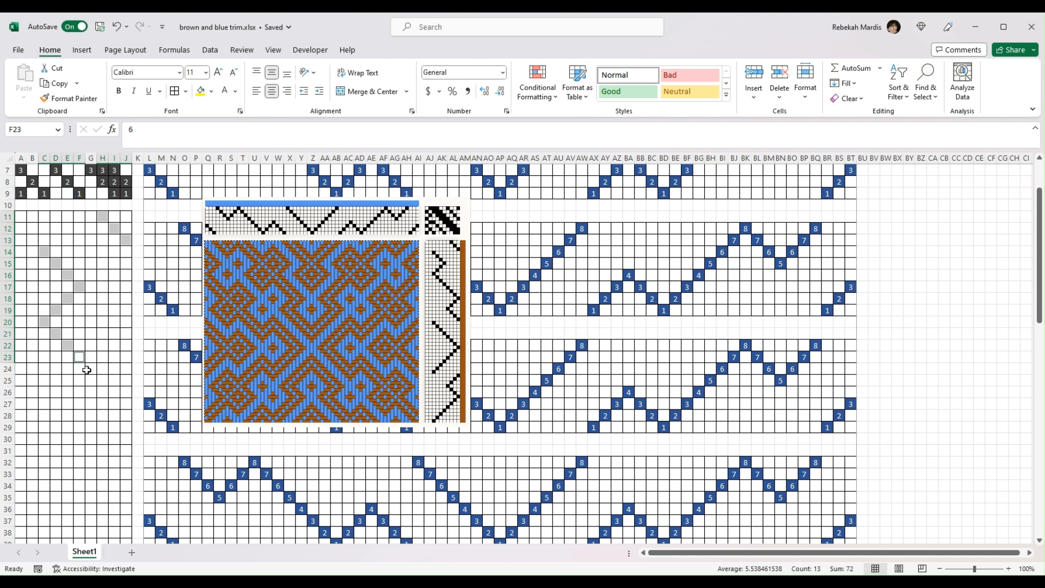
ctrl+click(90, 368)
ctrl+click(102, 380)
ctrl+click(113, 391)
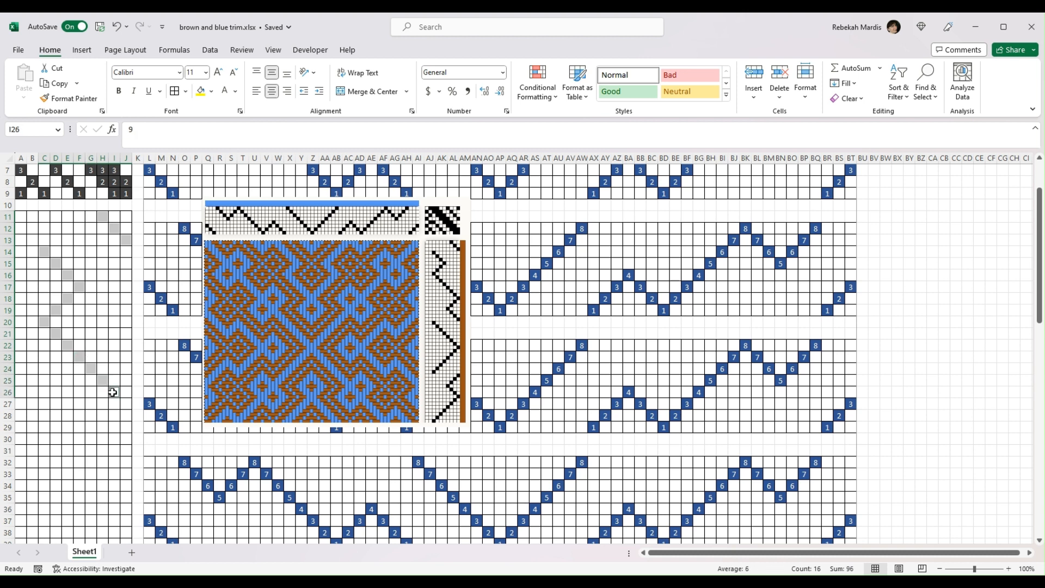
ctrl+click(126, 403)
ctrl+click(114, 415)
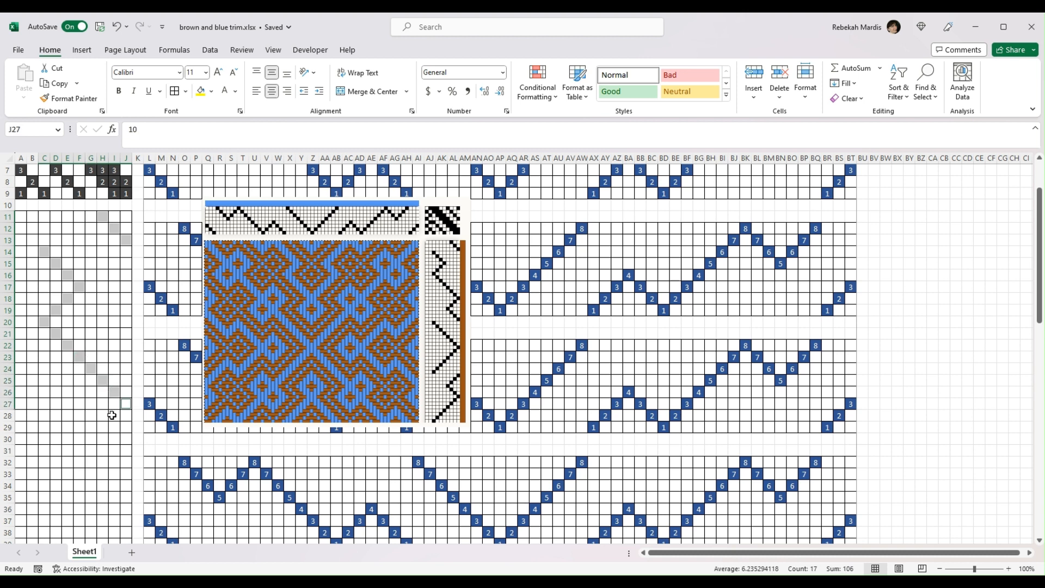
ctrl+click(102, 427)
ctrl+click(91, 439)
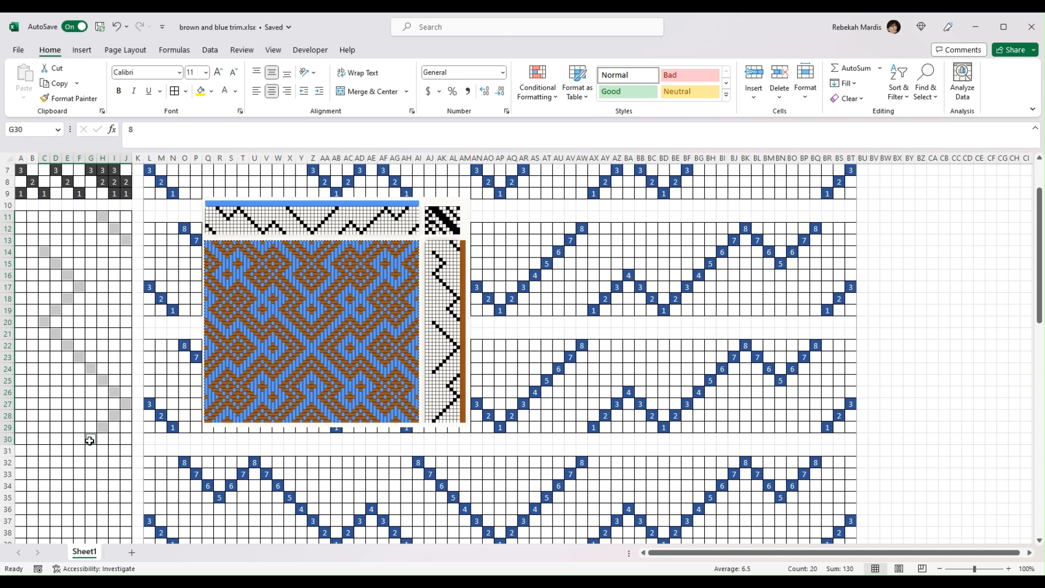
ctrl+click(103, 451)
ctrl+click(115, 463)
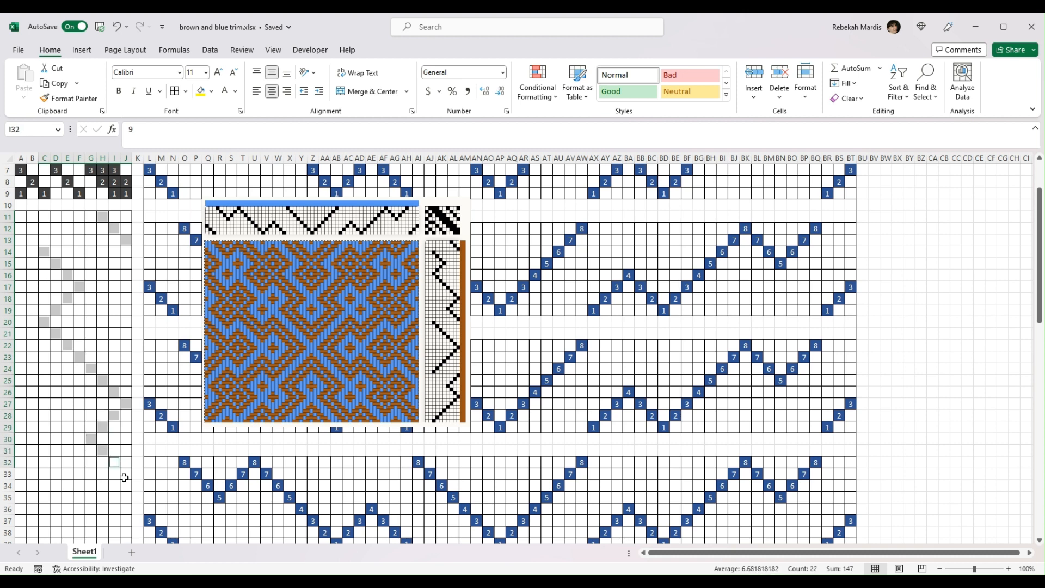
ctrl+click(125, 474)
click(210, 93)
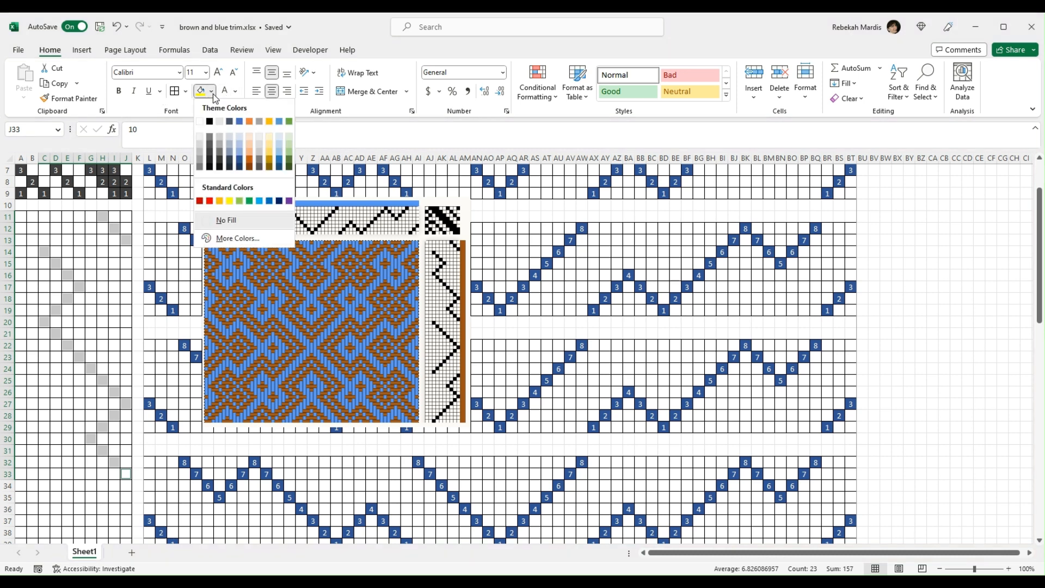
click(220, 163)
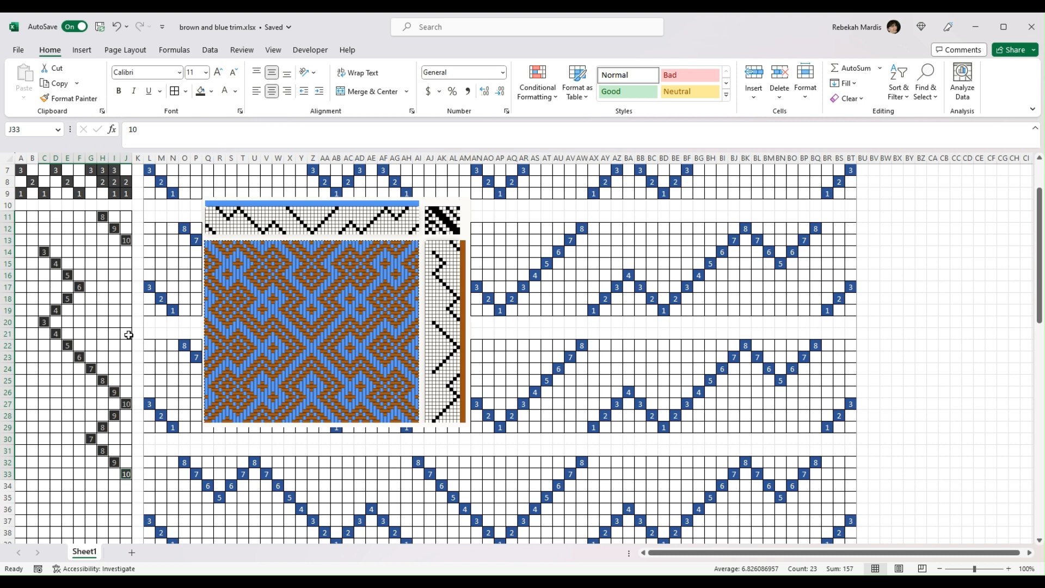
Step: Move the draft picture down over columns P to AM, rows 30 to 50, beside the unshaded part of the treadling grid
click(309, 233)
drag(309, 233, 314, 336)
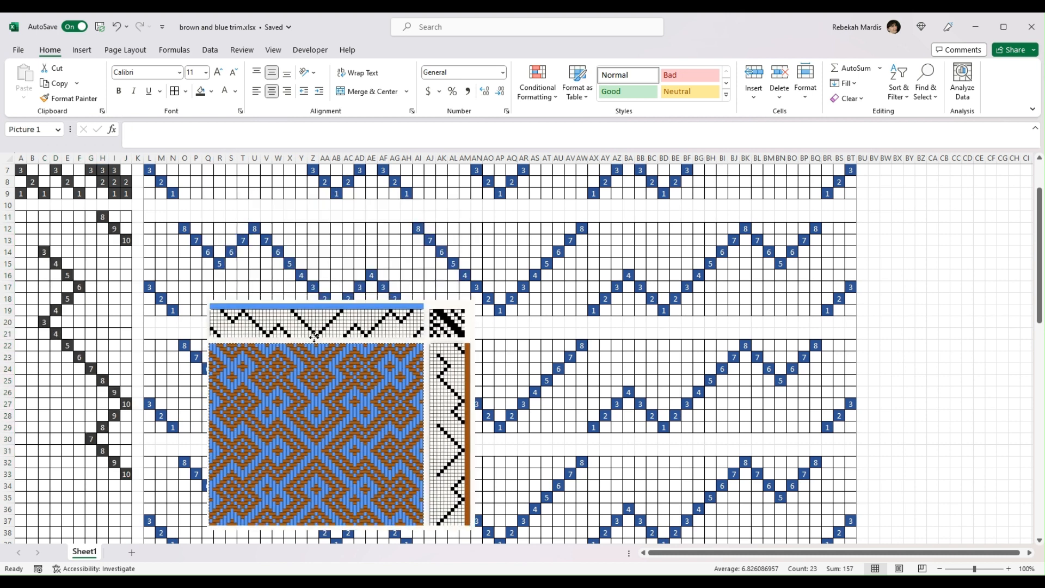
scroll(88, 351, down, 4)
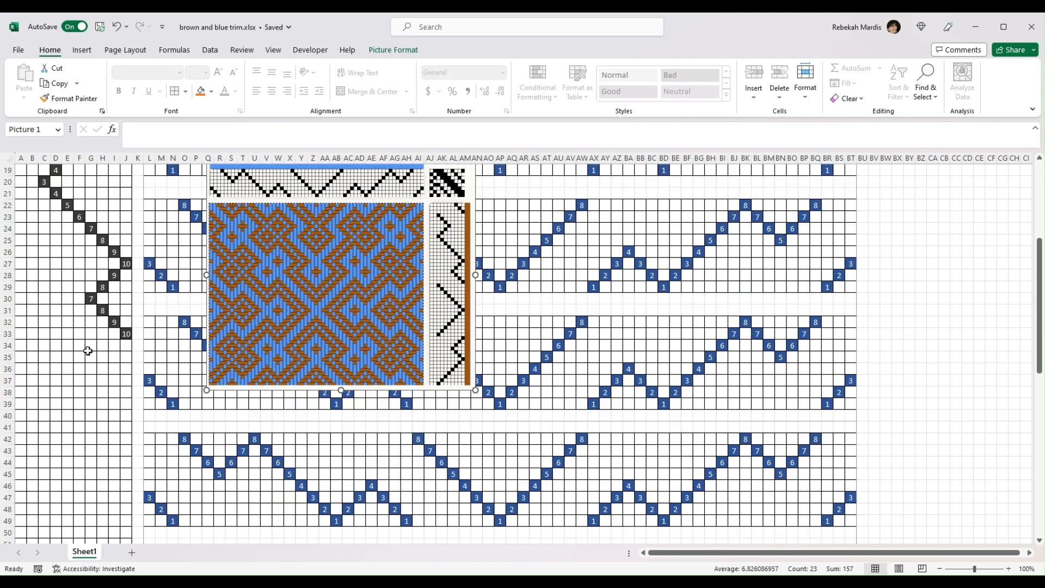
scroll(88, 350, down, 2)
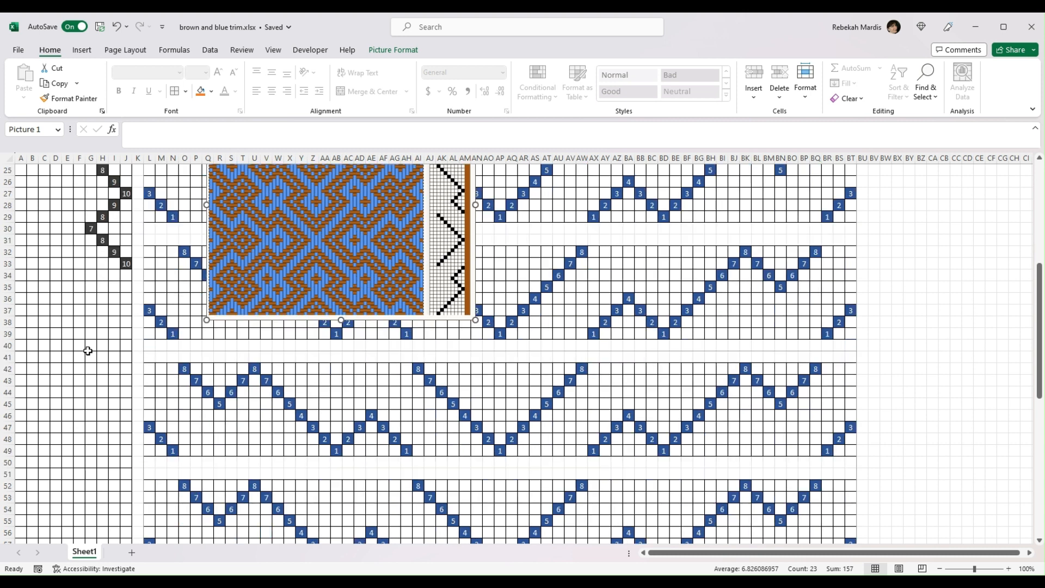
scroll(88, 351, down, 1)
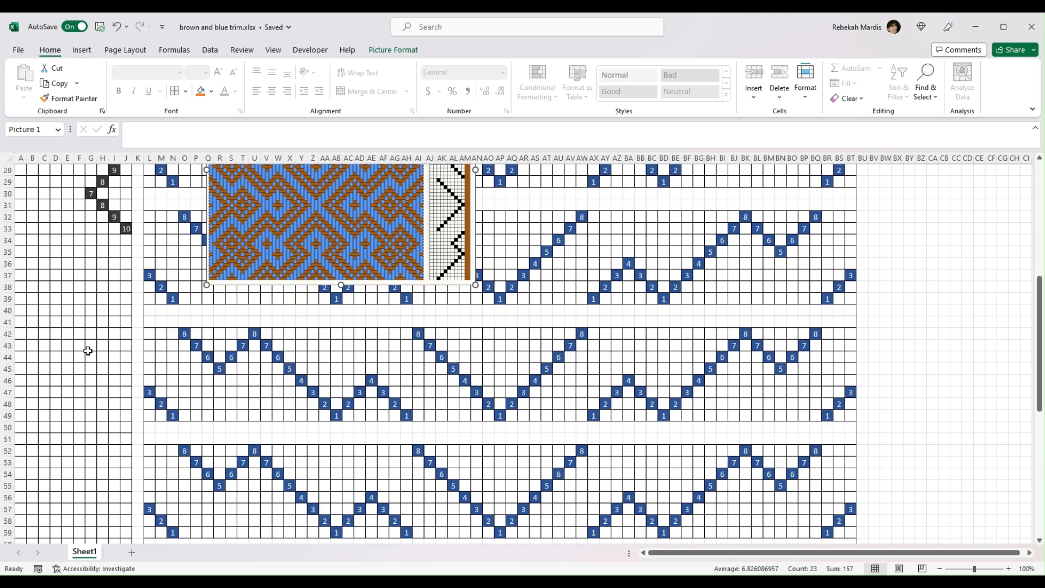
drag(277, 234, 265, 374)
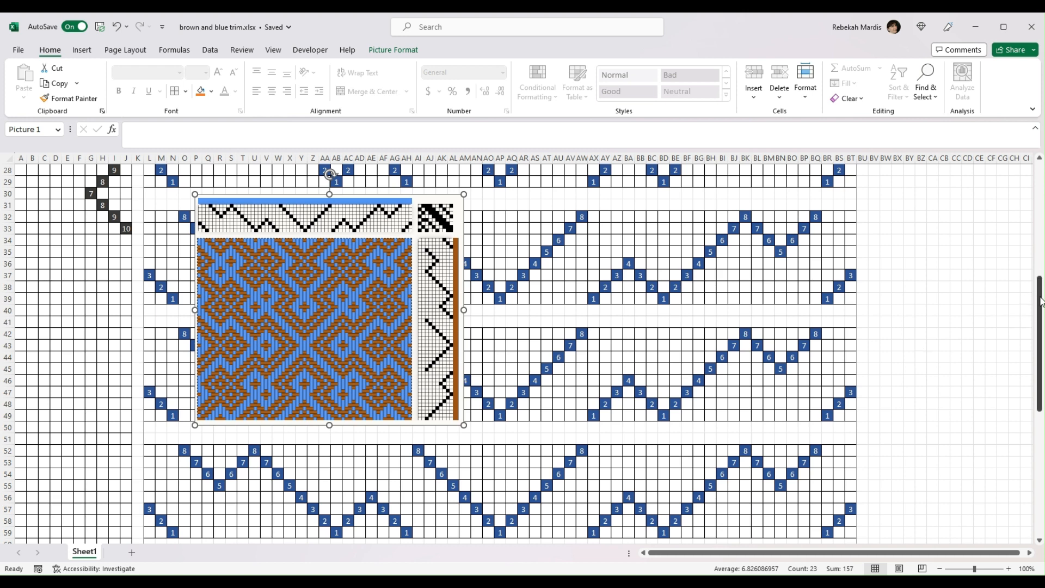
drag(1039, 301, 1039, 282)
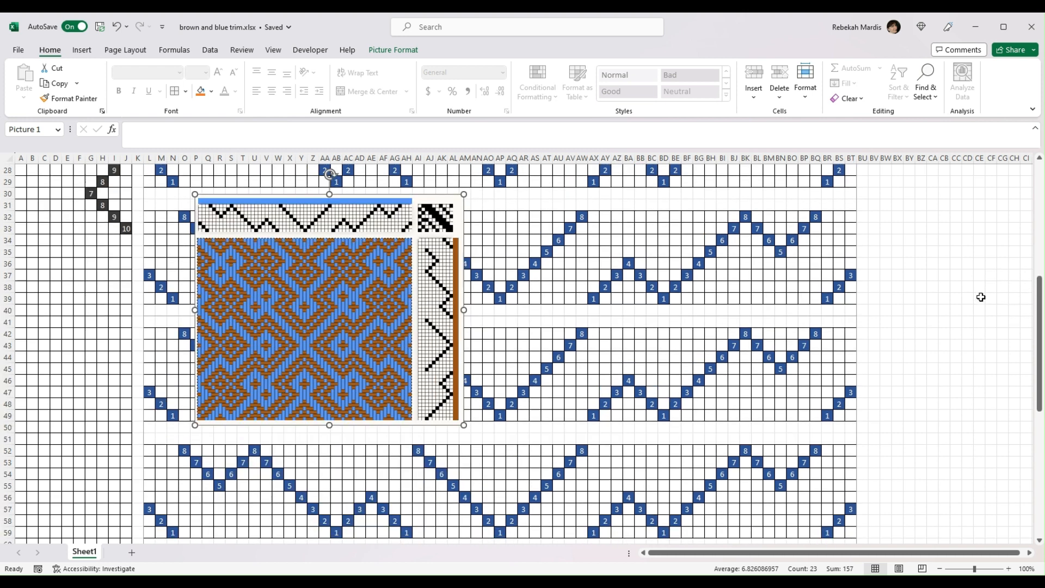
Step: Fill the treadling cells dark grey along the diagonals from C34 out to J41 and back to C48
ctrl+click(45, 240)
ctrl+click(56, 252)
ctrl+click(68, 263)
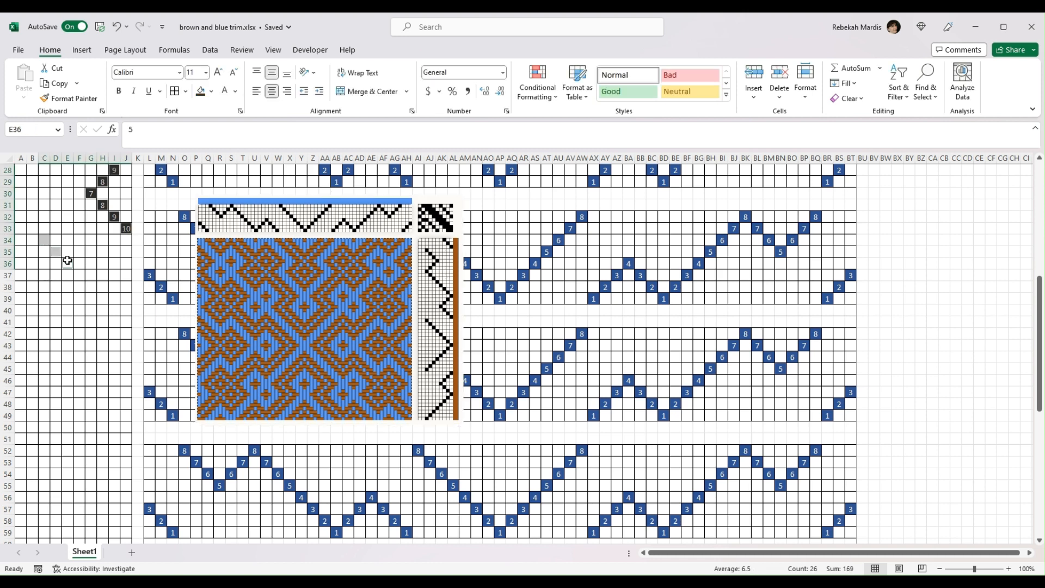
ctrl+click(80, 275)
ctrl+click(91, 287)
ctrl+click(102, 298)
ctrl+click(113, 309)
ctrl+click(126, 322)
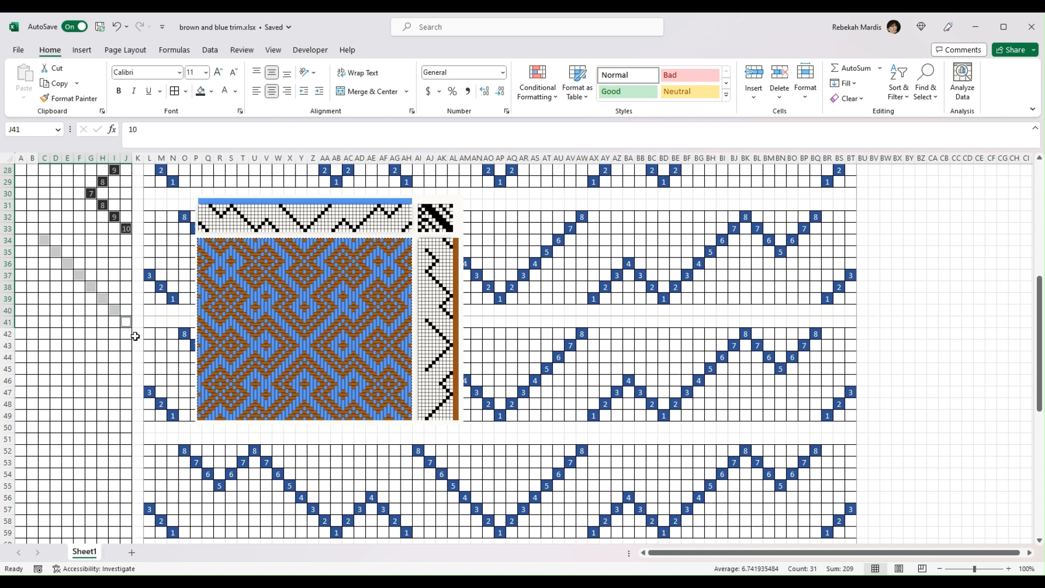
ctrl+click(114, 333)
ctrl+click(102, 345)
ctrl+click(91, 357)
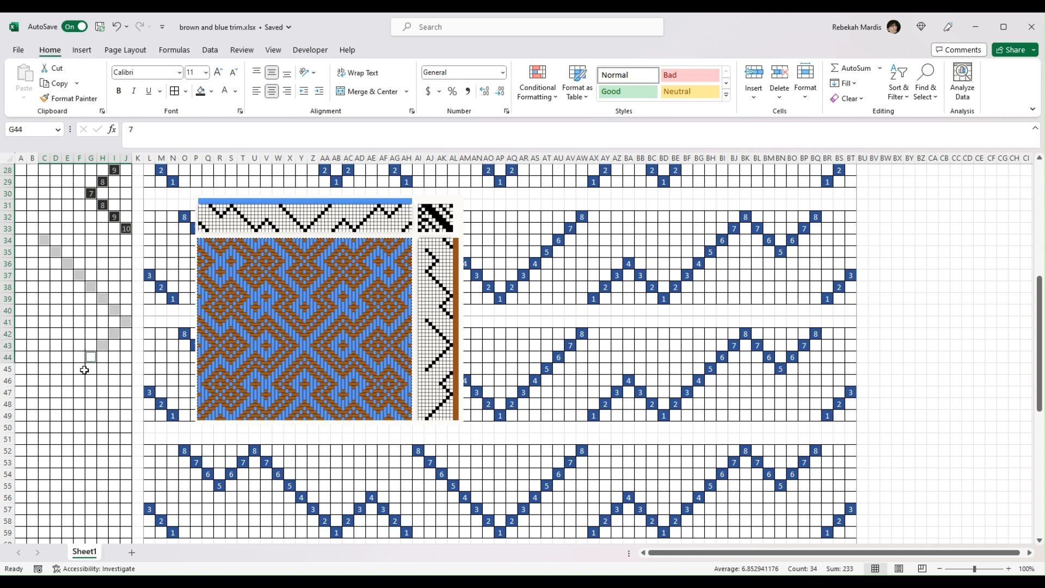
ctrl+click(79, 369)
ctrl+click(67, 380)
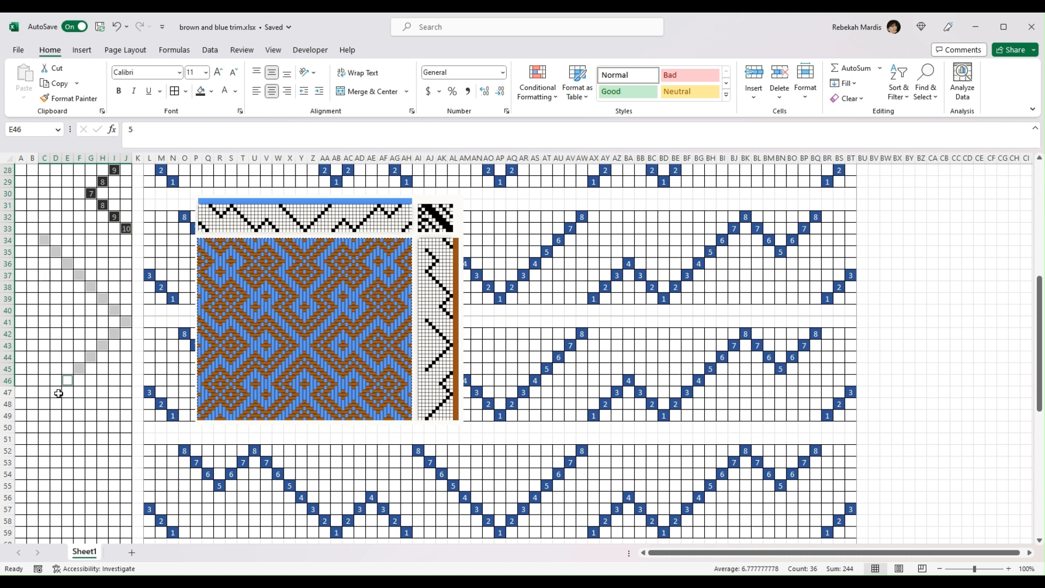
ctrl+click(55, 392)
ctrl+click(44, 402)
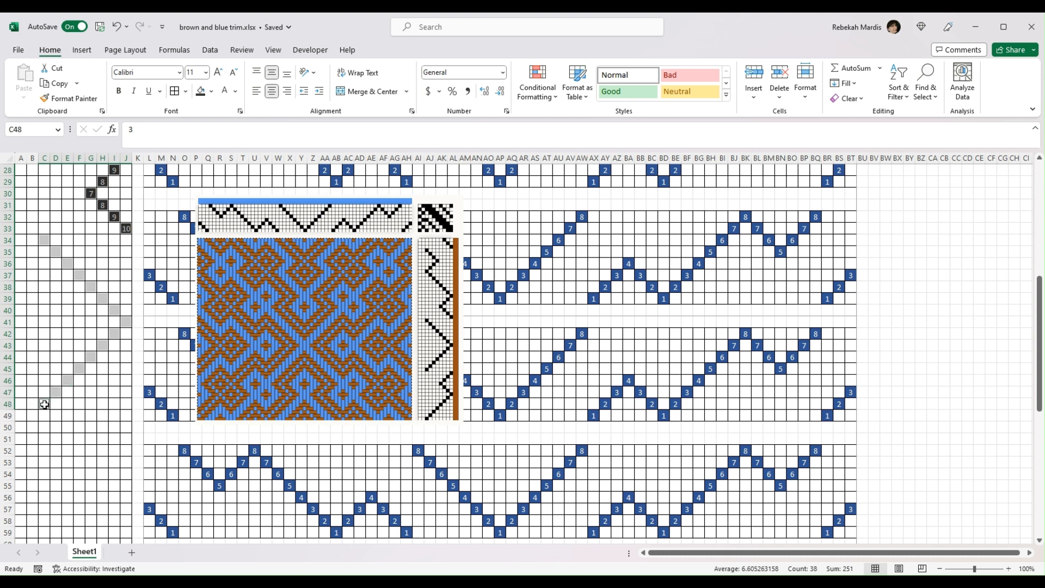
click(202, 91)
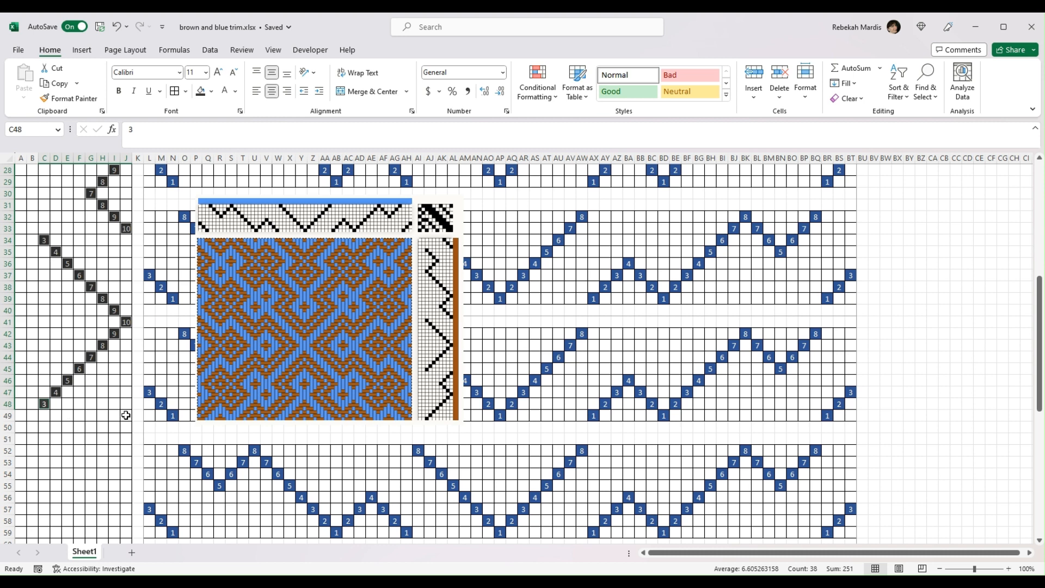
Step: Fill the treadling cells dark grey along the diagonals from J49 through G52 and J55 to F59
click(126, 416)
ctrl+click(115, 427)
ctrl+click(103, 439)
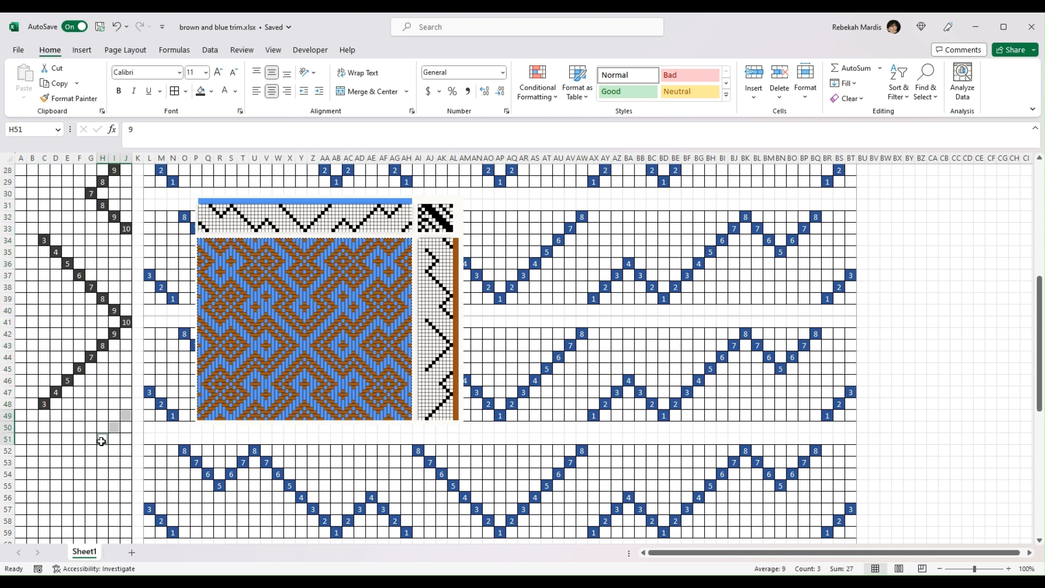
ctrl+click(91, 450)
ctrl+click(107, 462)
ctrl+click(114, 473)
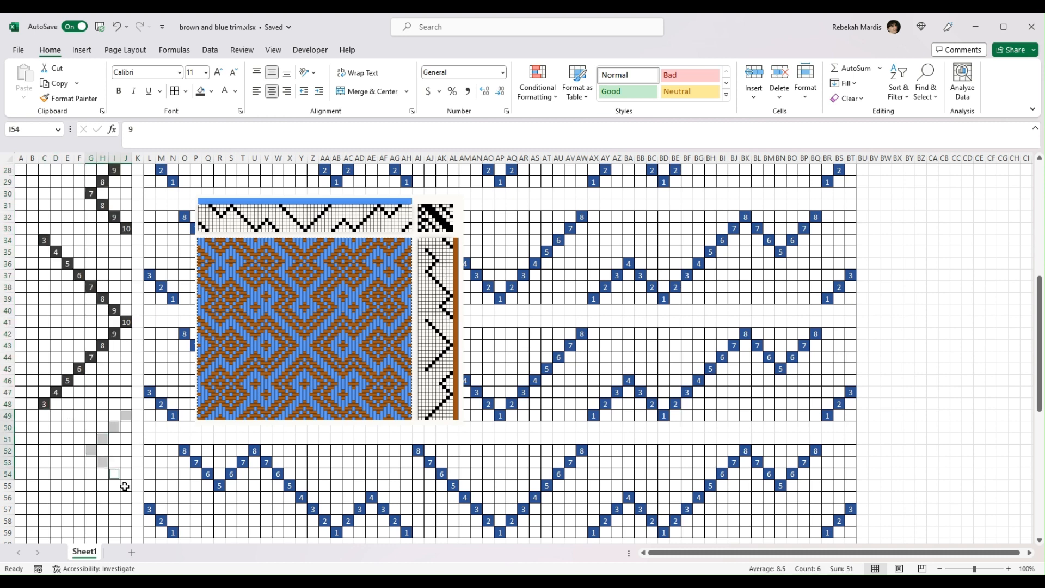
ctrl+click(126, 485)
ctrl+click(115, 497)
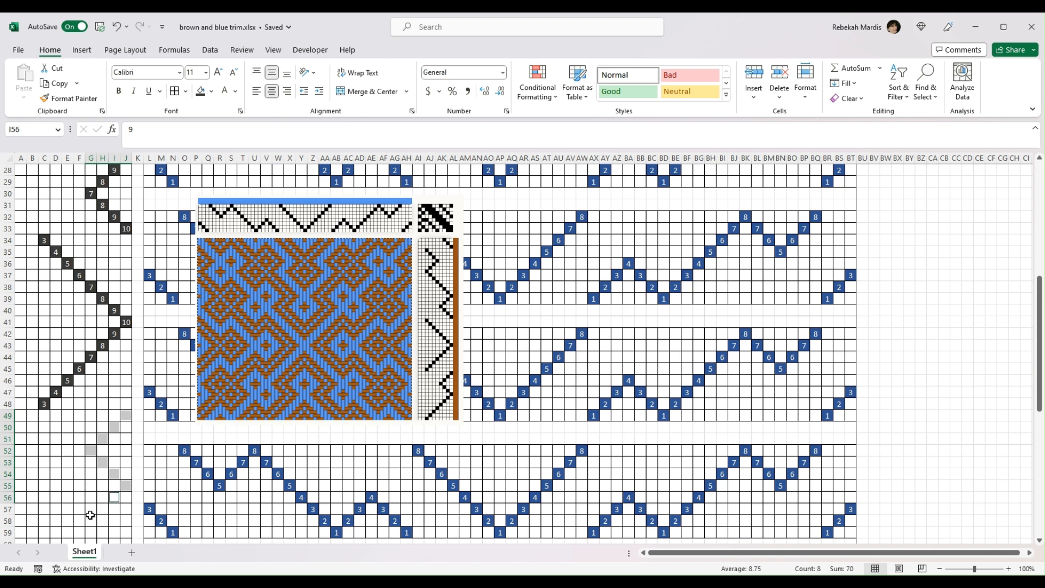
ctrl+click(102, 509)
ctrl+click(91, 521)
ctrl+click(79, 533)
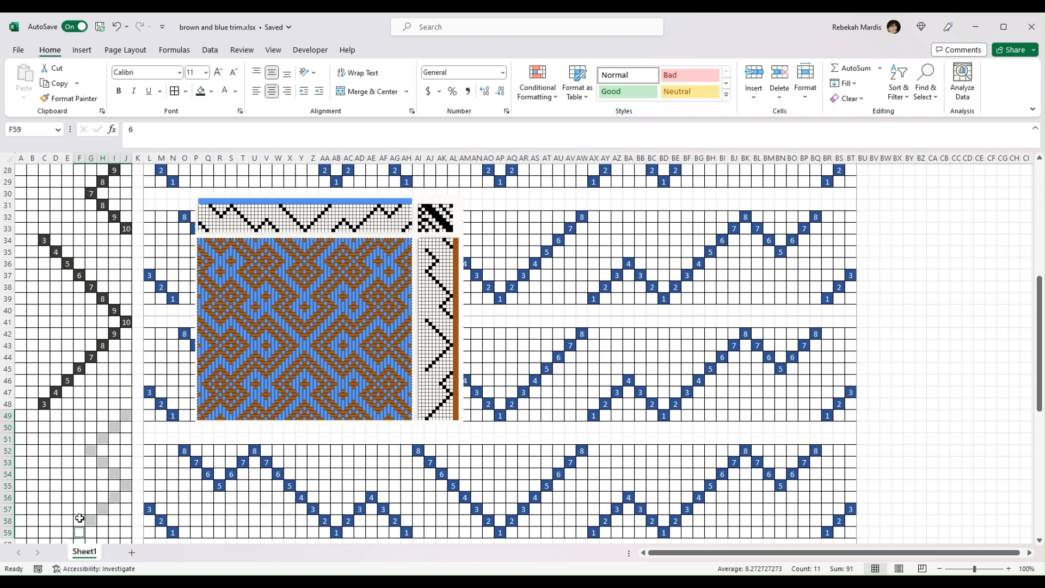
scroll(71, 317, down, 4)
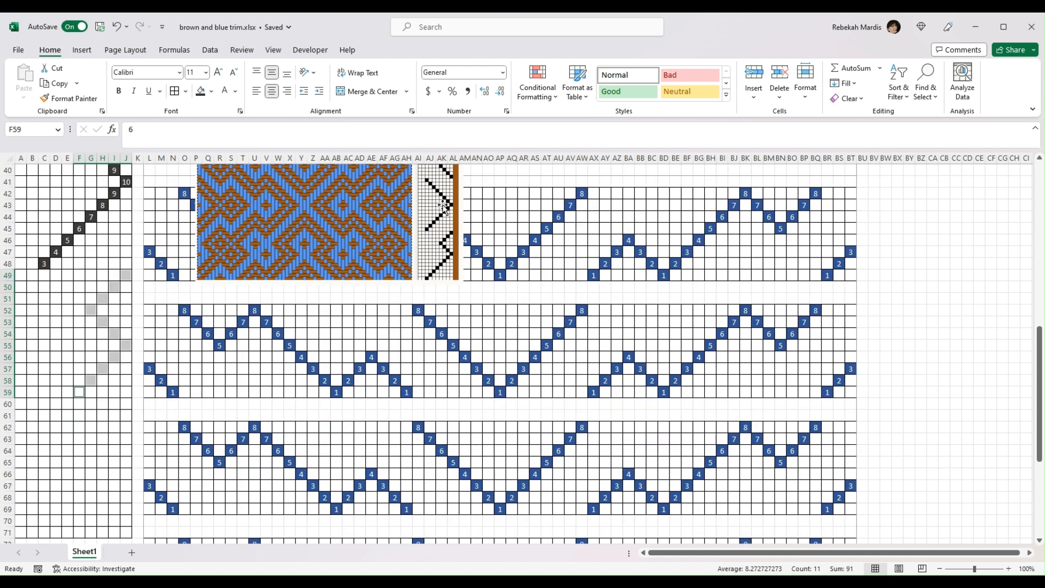
click(201, 93)
Step: Shift the draft picture to rows 42 to 61 and fill the treadling diagonals E60 through C62, F65 and C68, and J69 to H71, dark grey
drag(380, 227, 400, 360)
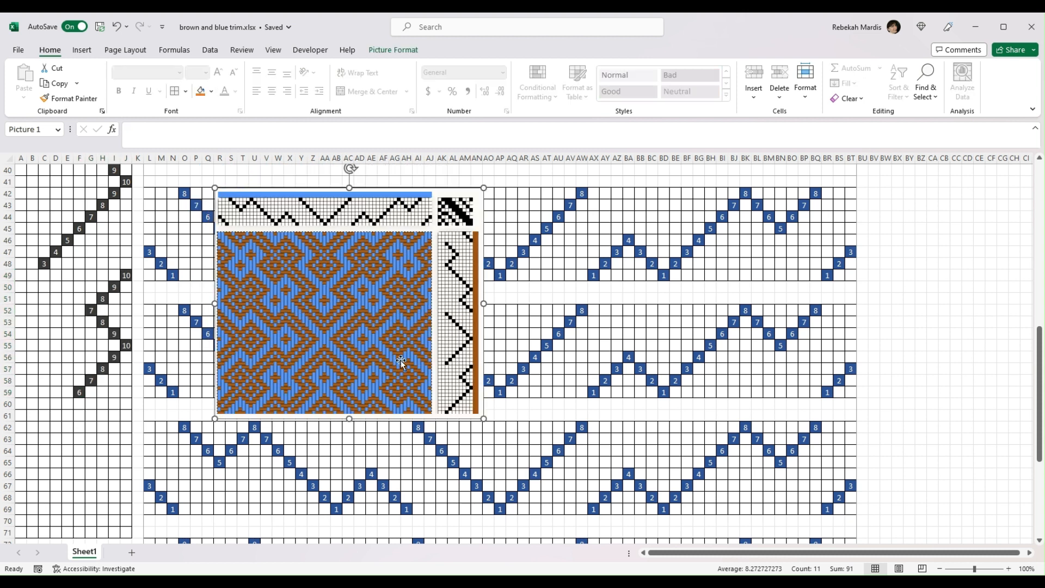
click(68, 406)
ctrl+click(56, 416)
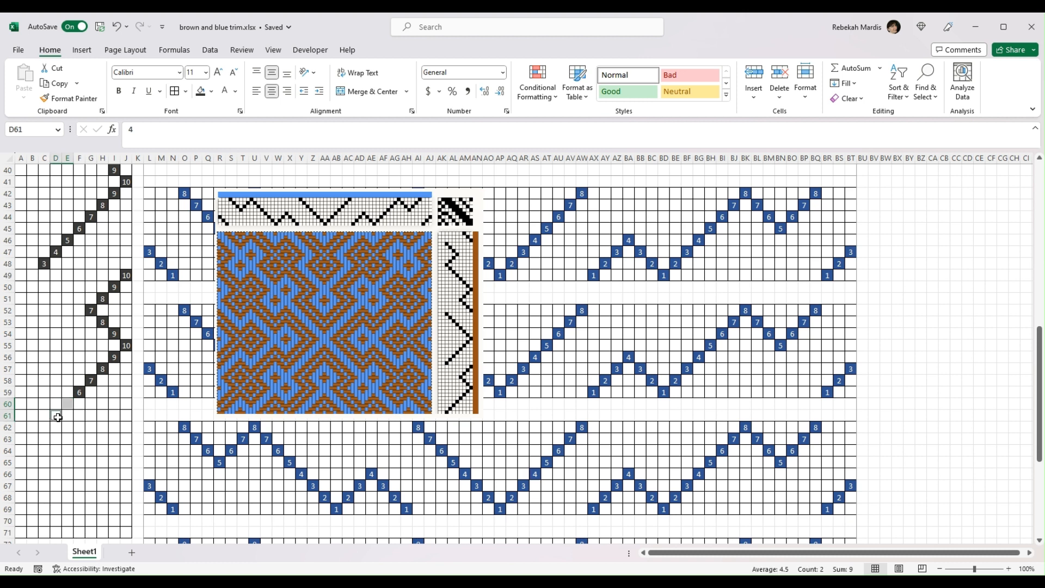
ctrl+click(46, 427)
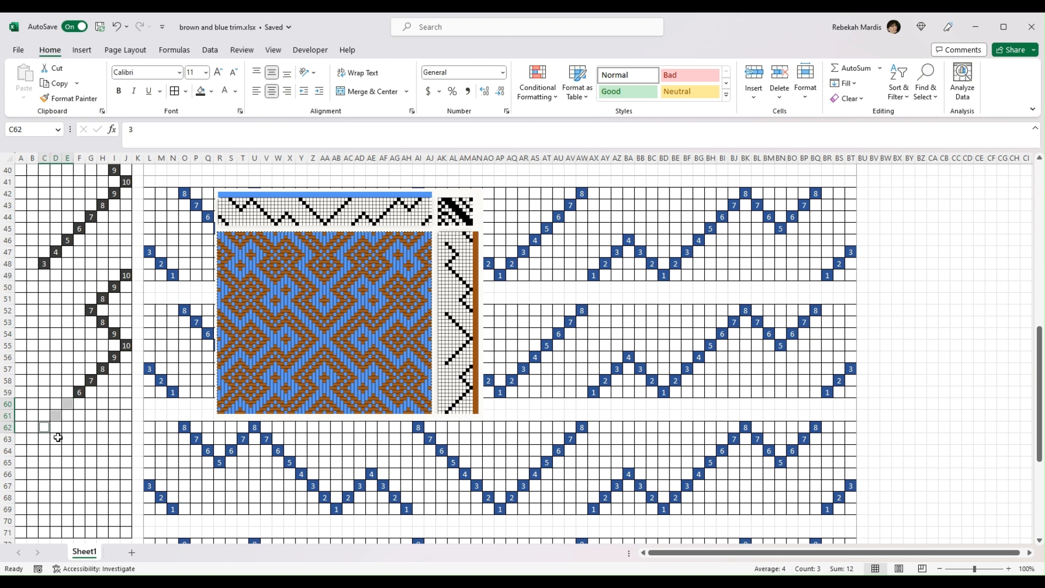
ctrl+click(56, 439)
ctrl+click(68, 450)
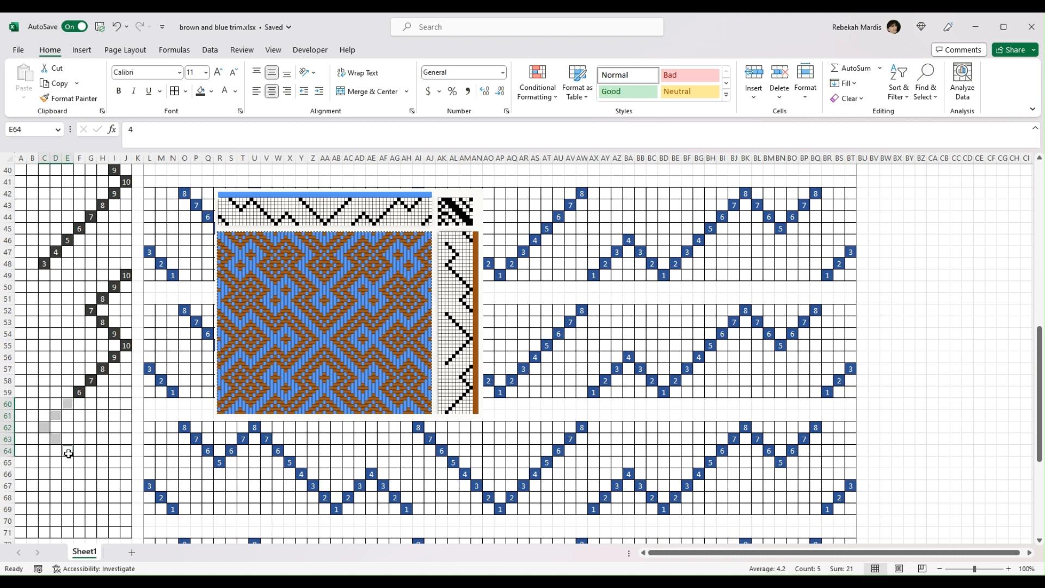
ctrl+click(77, 463)
ctrl+click(67, 474)
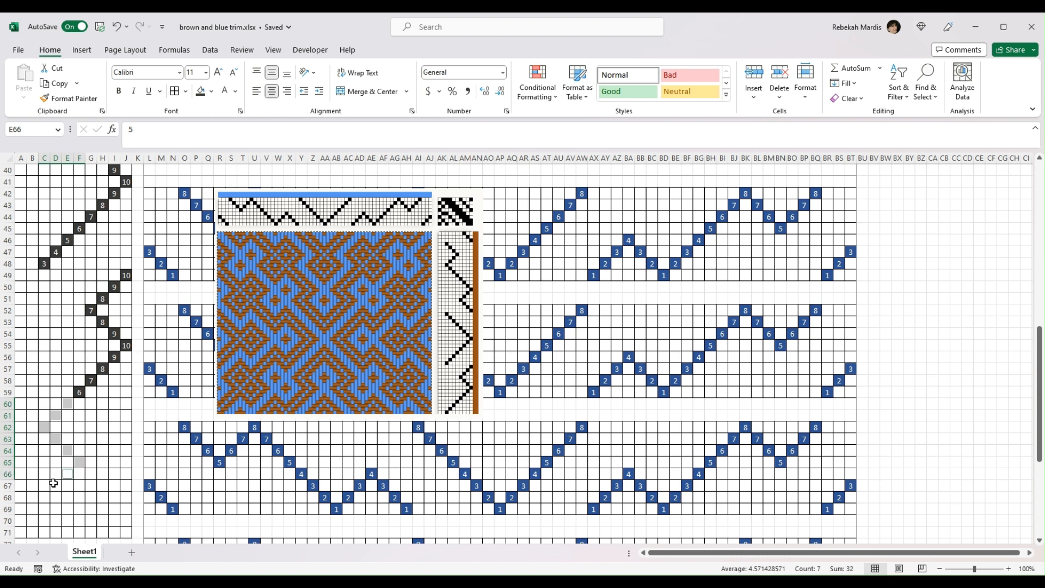
ctrl+click(55, 486)
ctrl+click(42, 496)
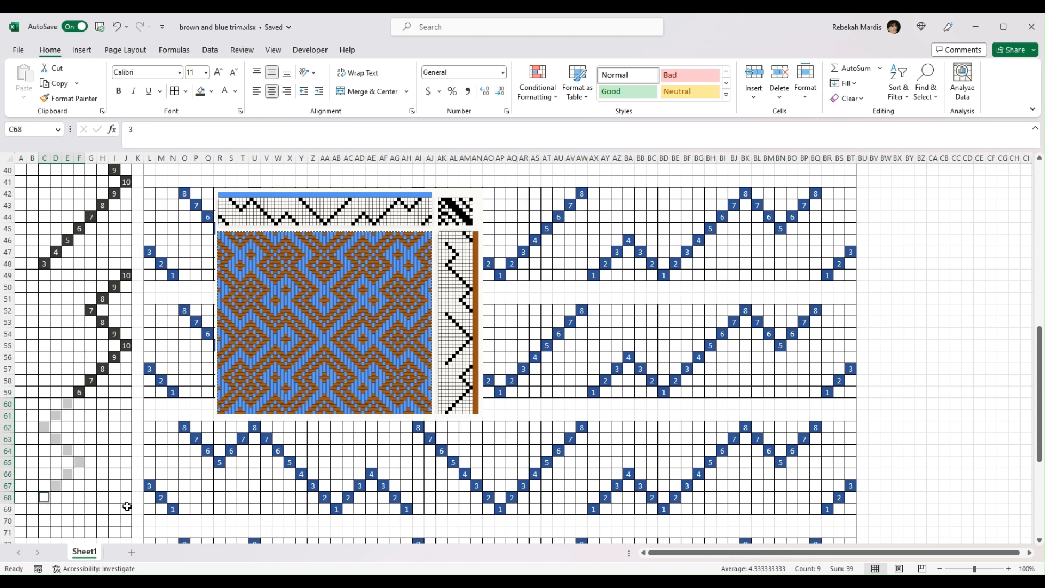
ctrl+click(127, 508)
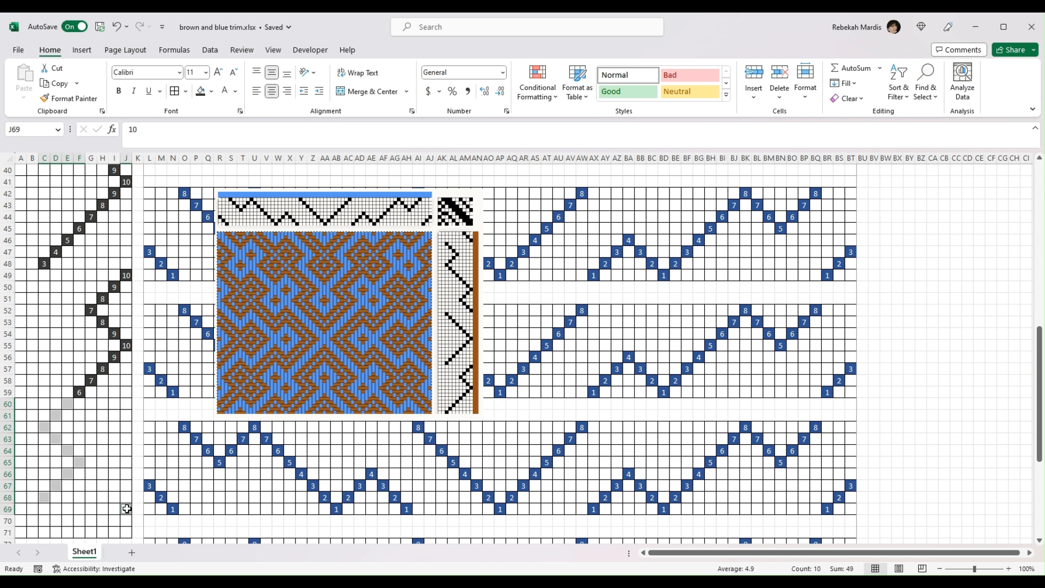
ctrl+click(112, 521)
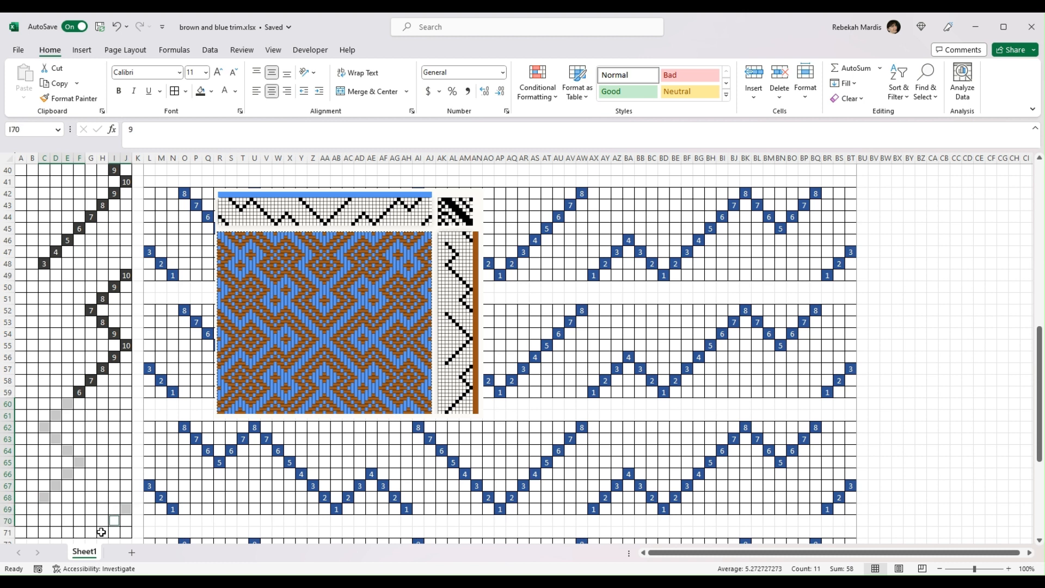
ctrl+click(101, 531)
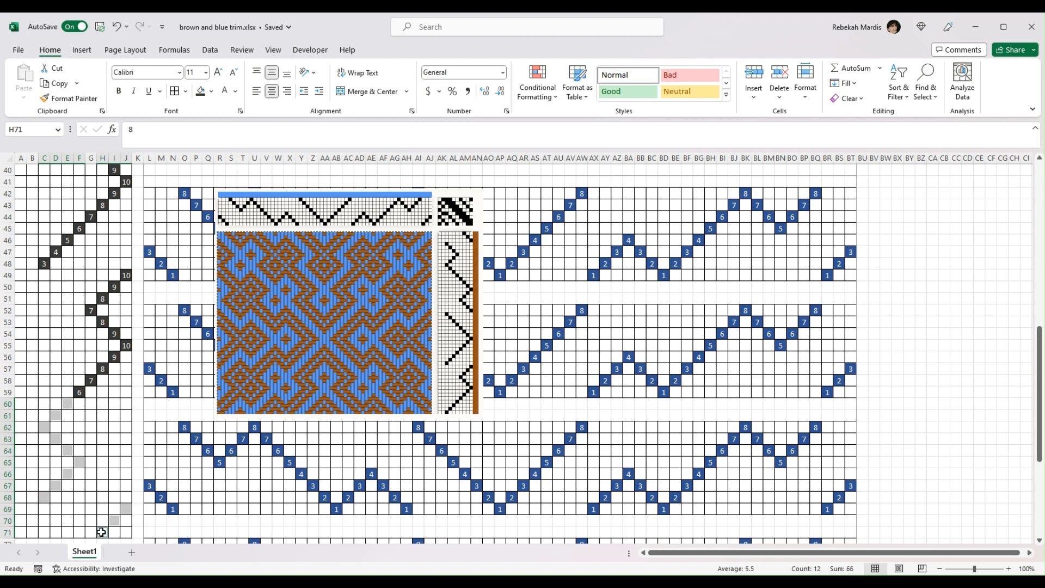
click(205, 90)
Step: Check the shaded treadling grid against the draft picture and save the workbook
scroll(250, 419, up, 11)
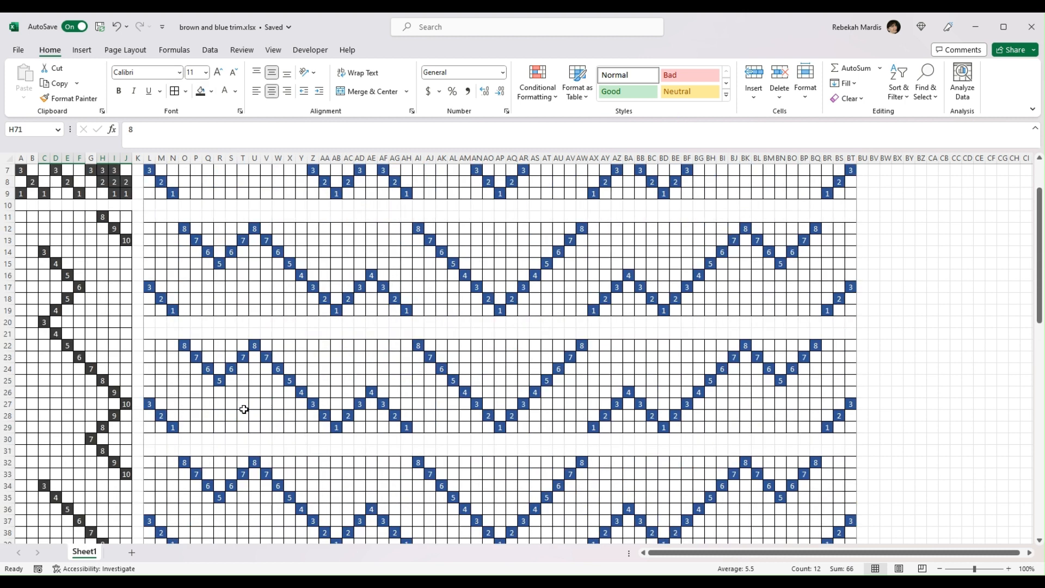
scroll(243, 409, down, 12)
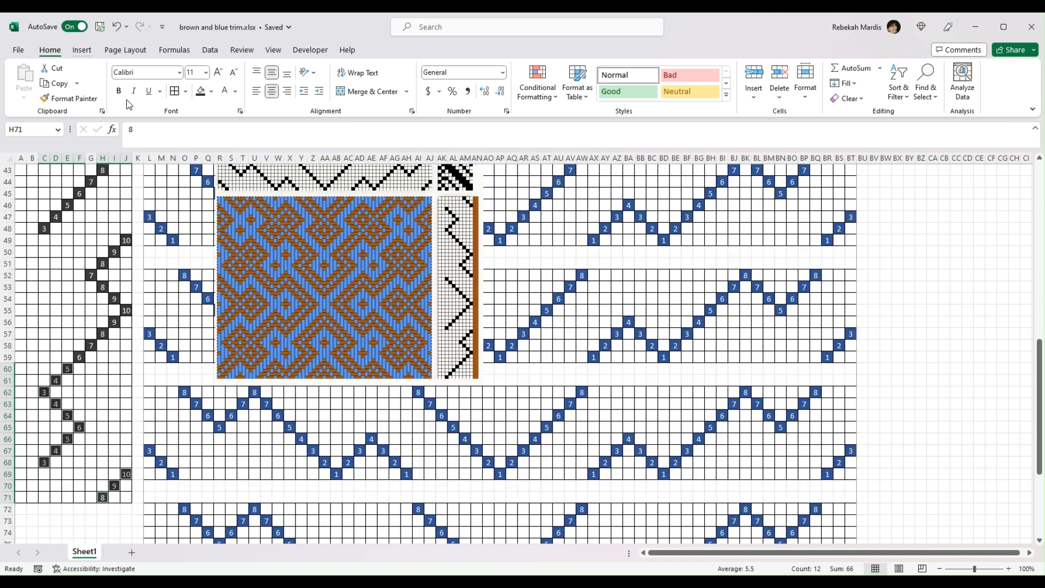
click(100, 28)
scroll(88, 344, up, 1)
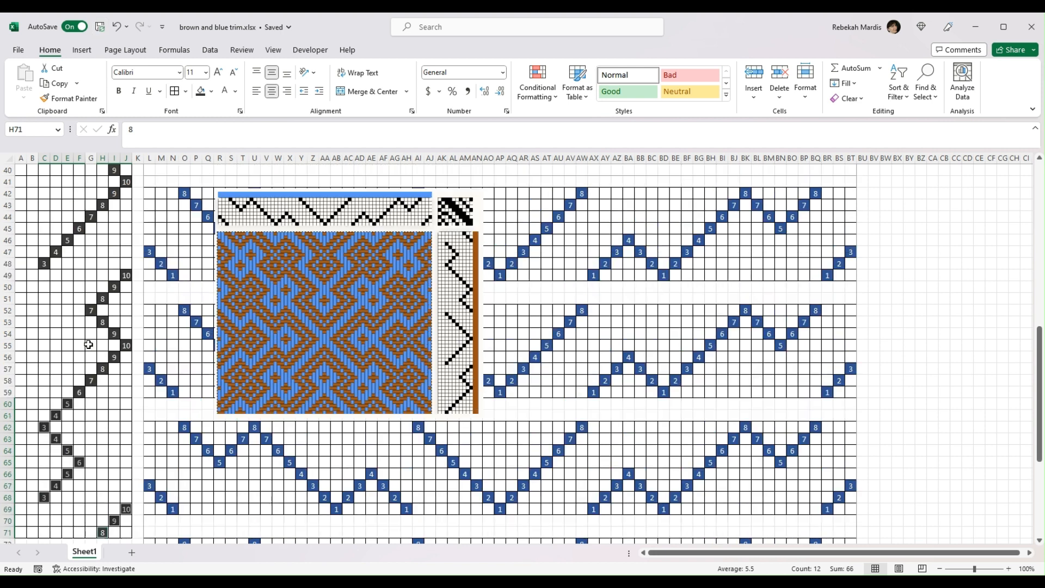
Step: Move the draft picture up so that its upper edge sits at row 14, over columns R to AN
scroll(88, 345, up, 9)
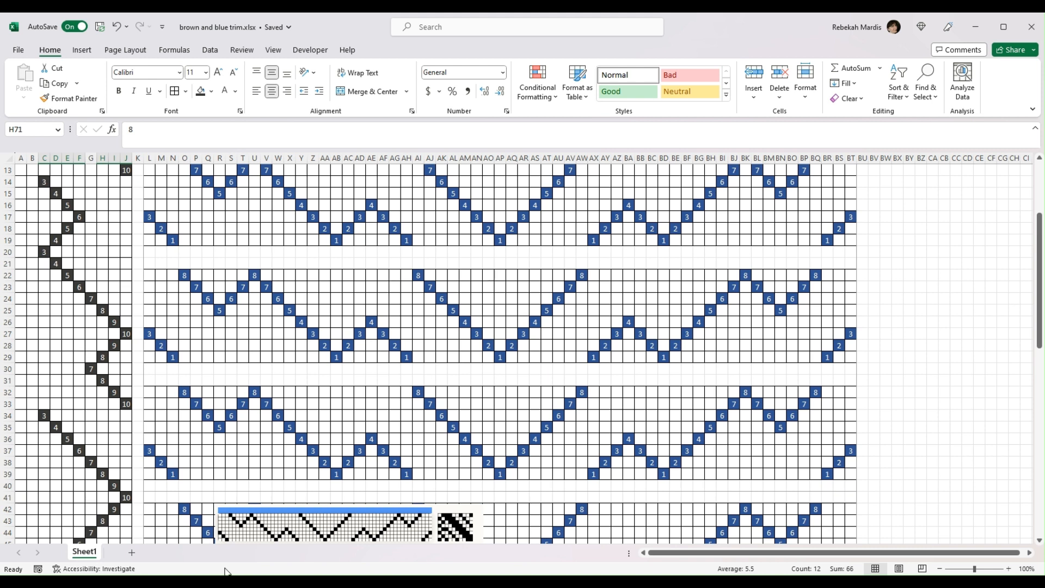
drag(326, 522, 327, 209)
scroll(58, 260, up, 4)
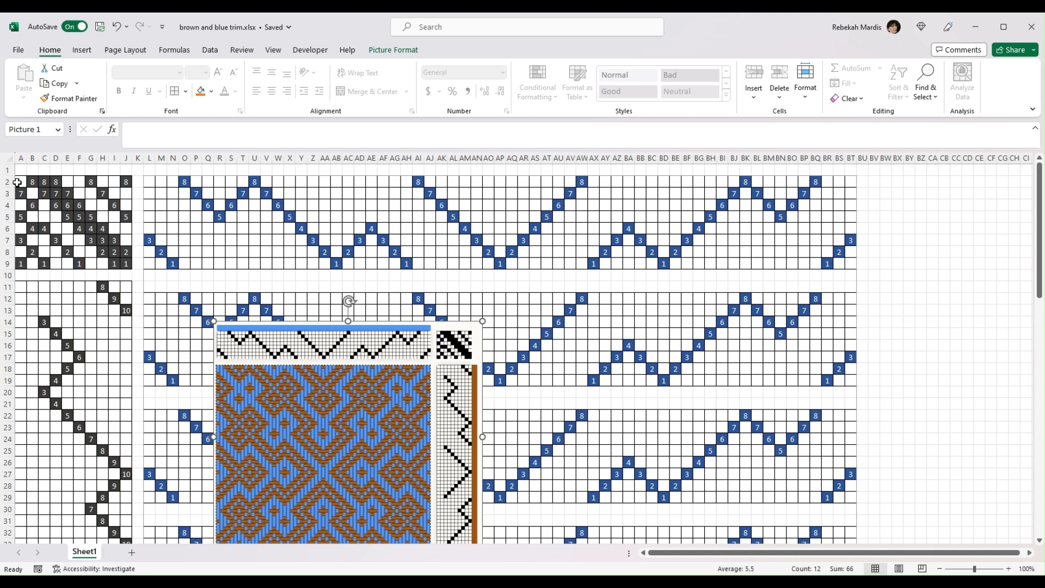
drag(19, 181, 28, 263)
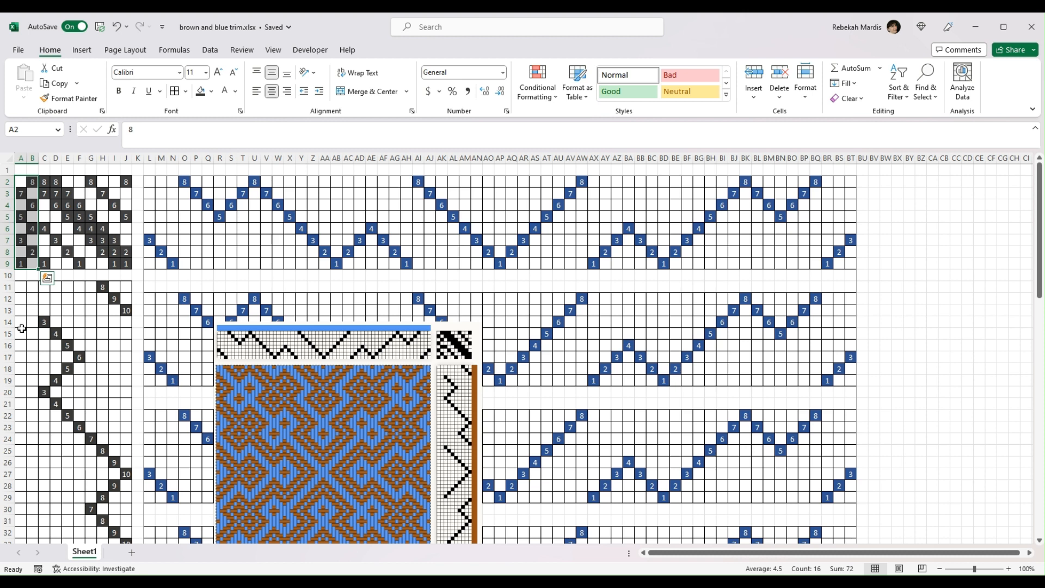
click(30, 301)
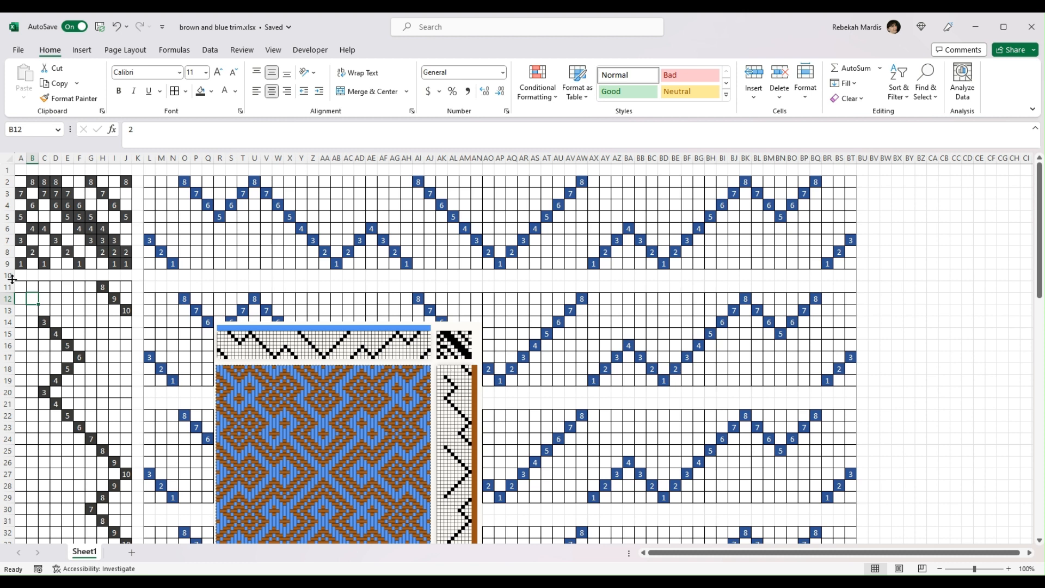
Step: Set the tie-up and treadling range A2:J71 as the print area
click(21, 179)
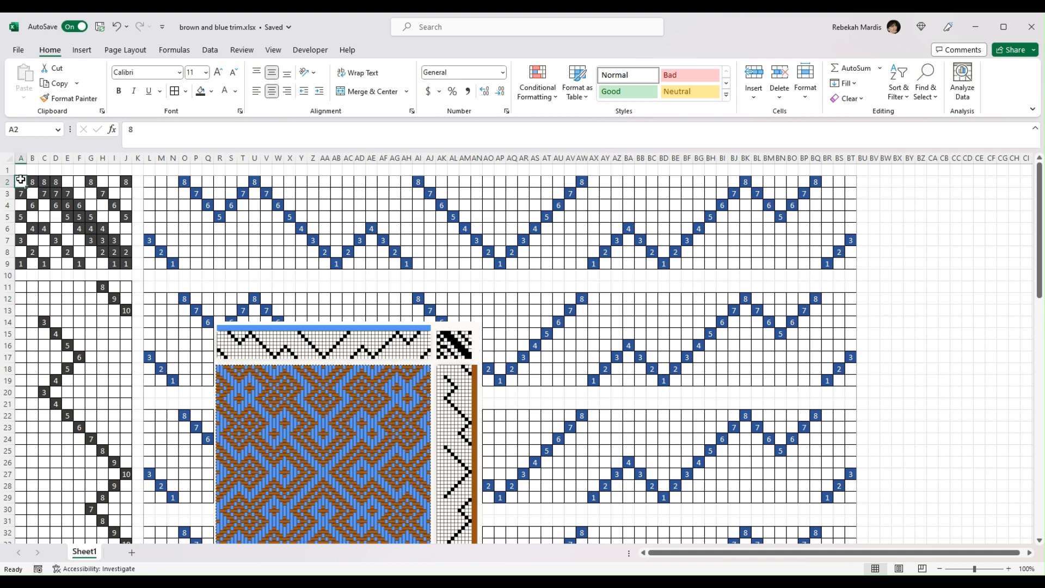
drag(20, 180, 126, 469)
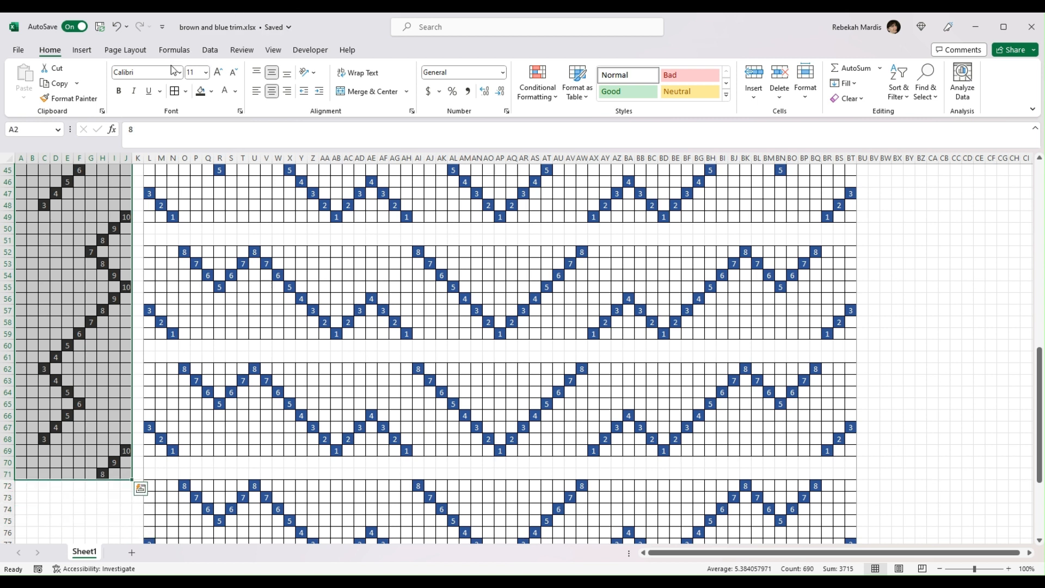
click(130, 50)
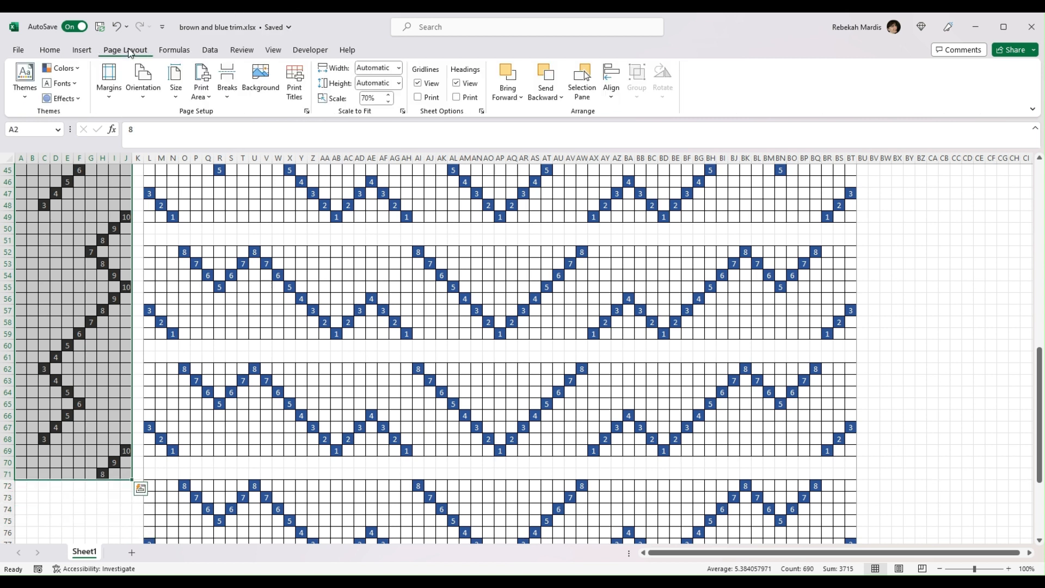
click(210, 97)
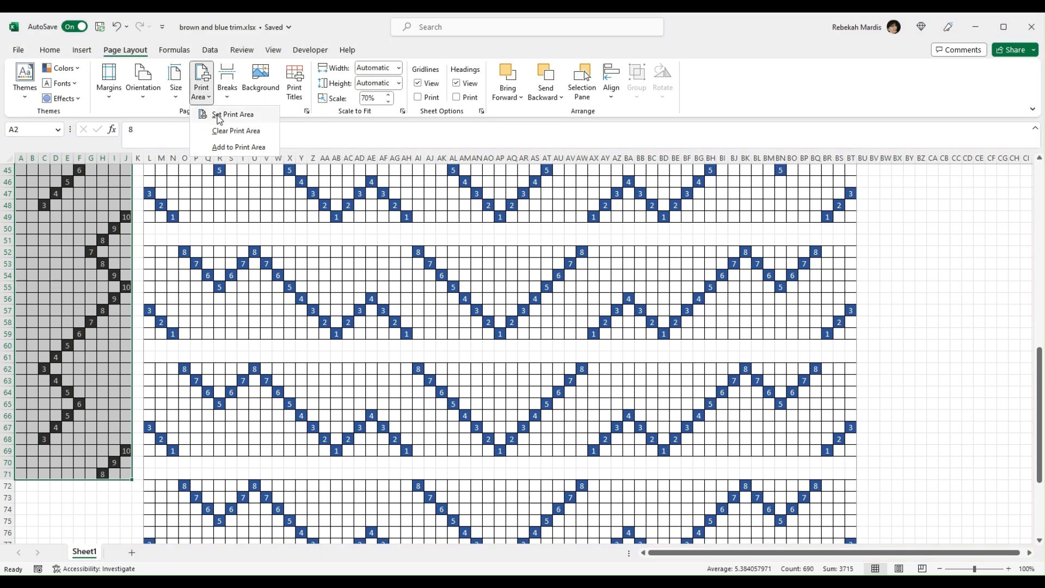
click(220, 115)
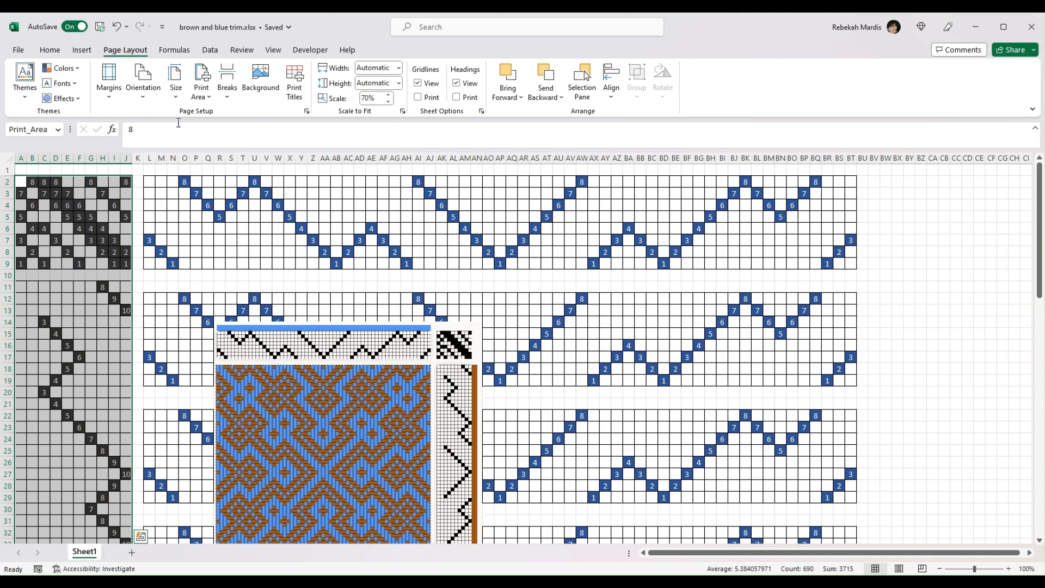
Step: Fit the sheet on one page for printing, check the print preview and return to the worksheet
click(306, 110)
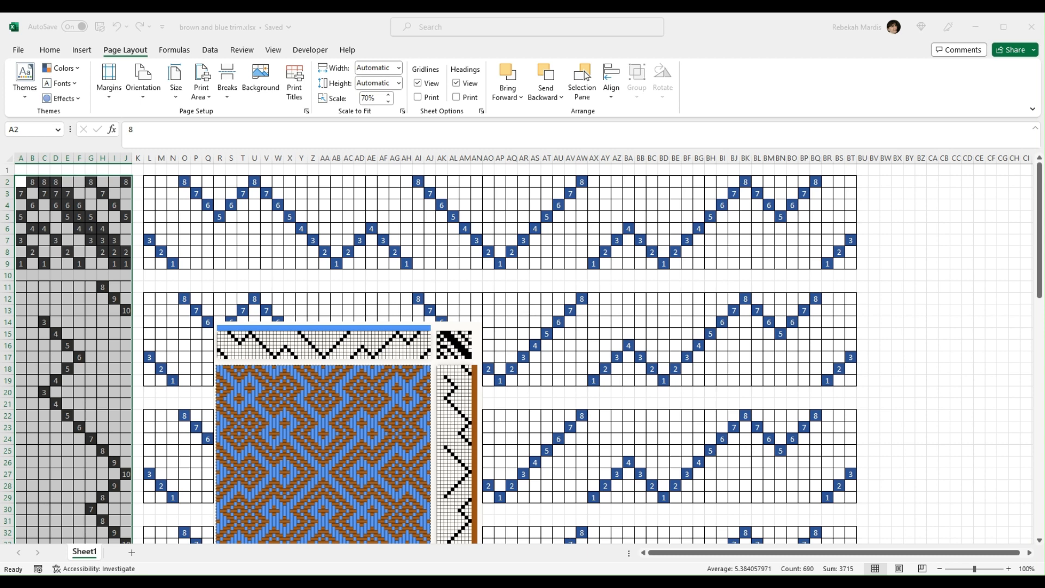
click(404, 444)
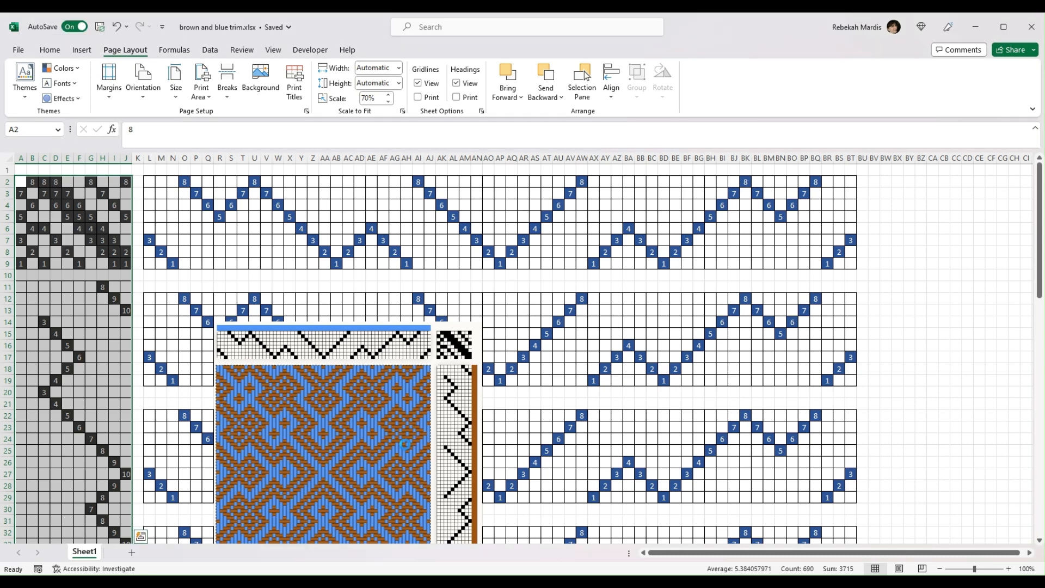
click(28, 51)
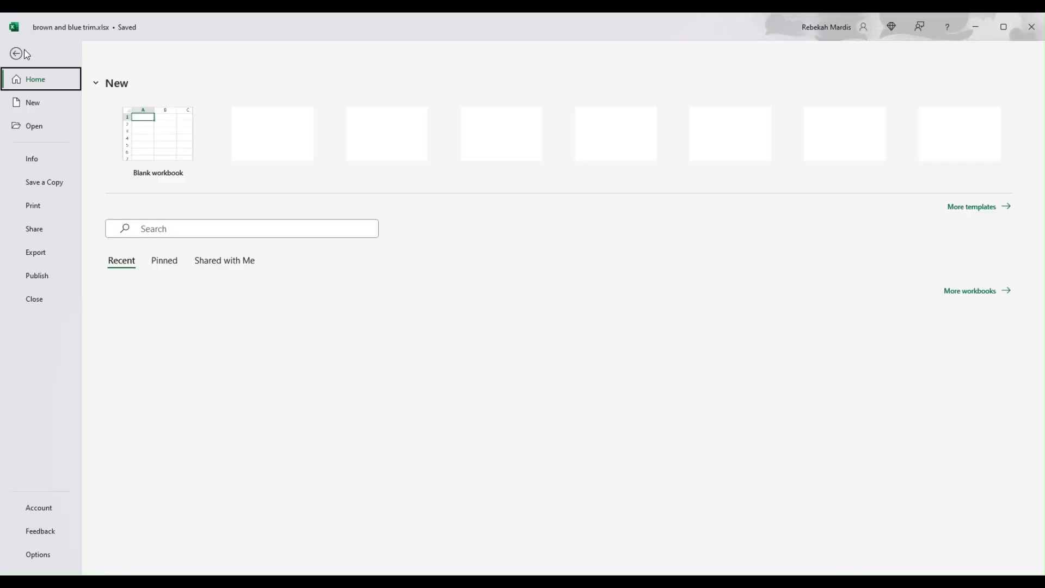
click(30, 207)
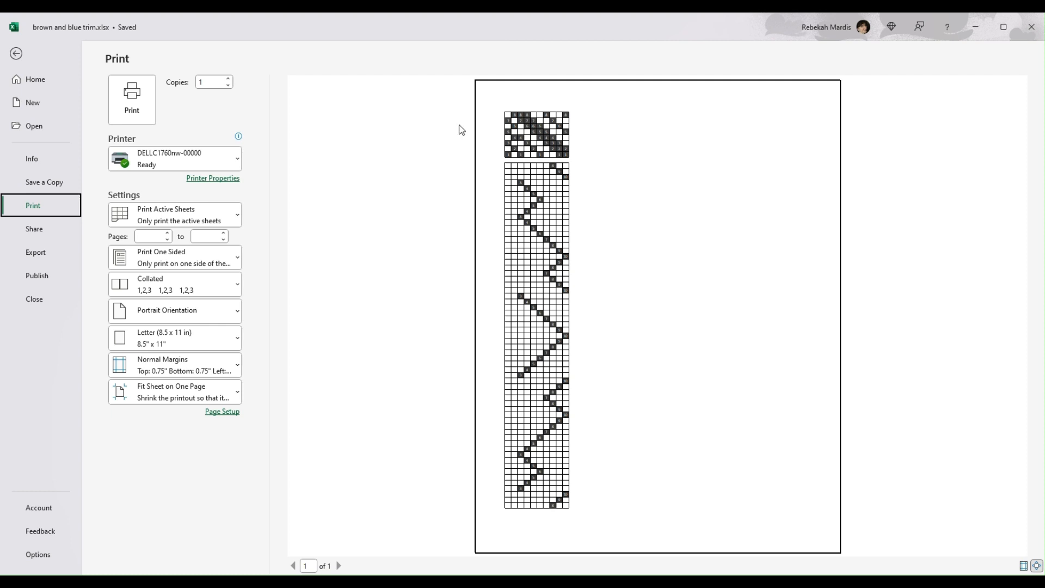
click(16, 53)
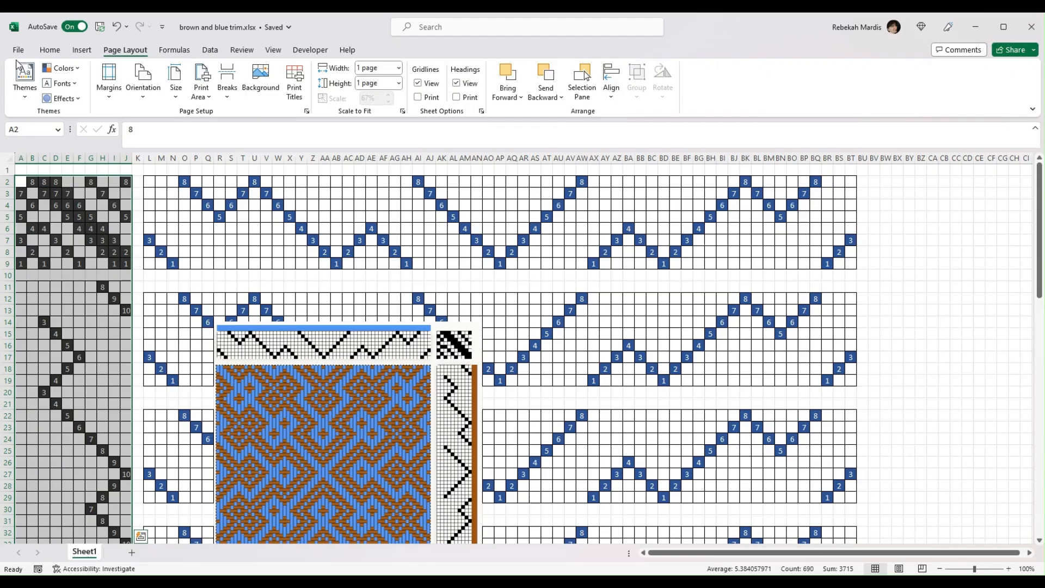
Step: Move the draft picture beyond the threading grids, onto columns BW to CR, rows 7 to 26
drag(222, 460, 923, 363)
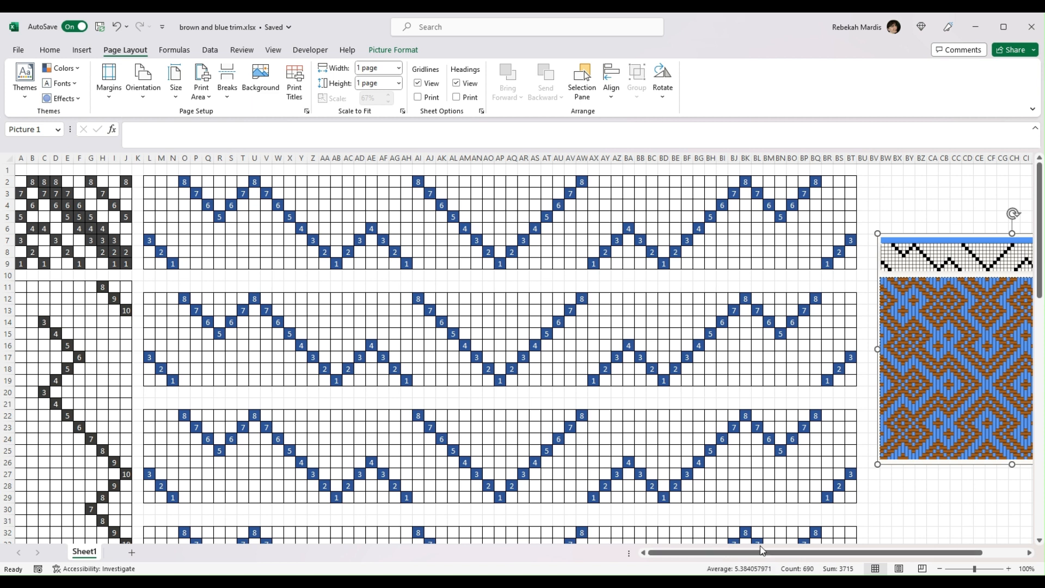
click(956, 507)
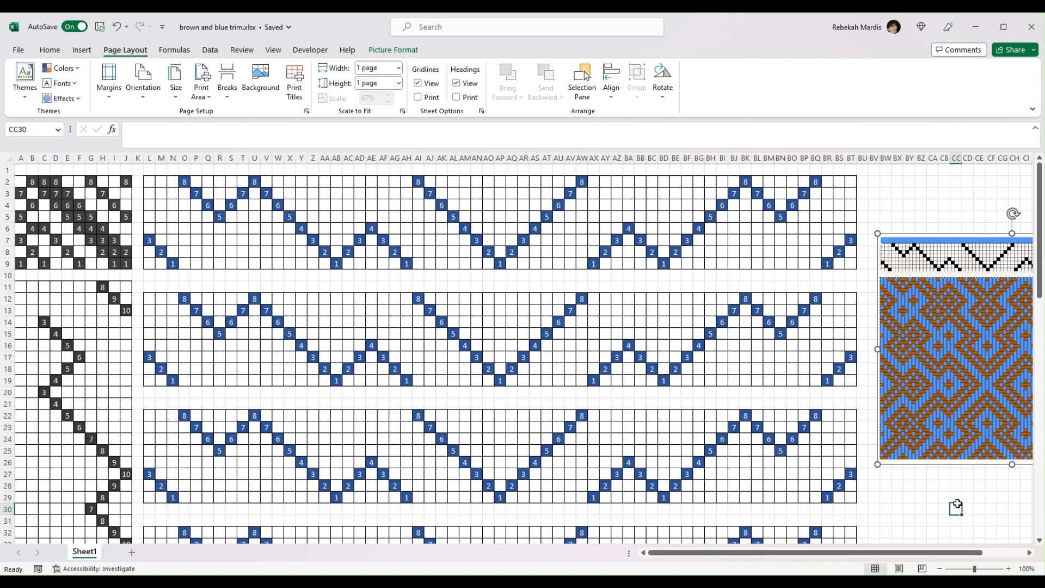
click(956, 508)
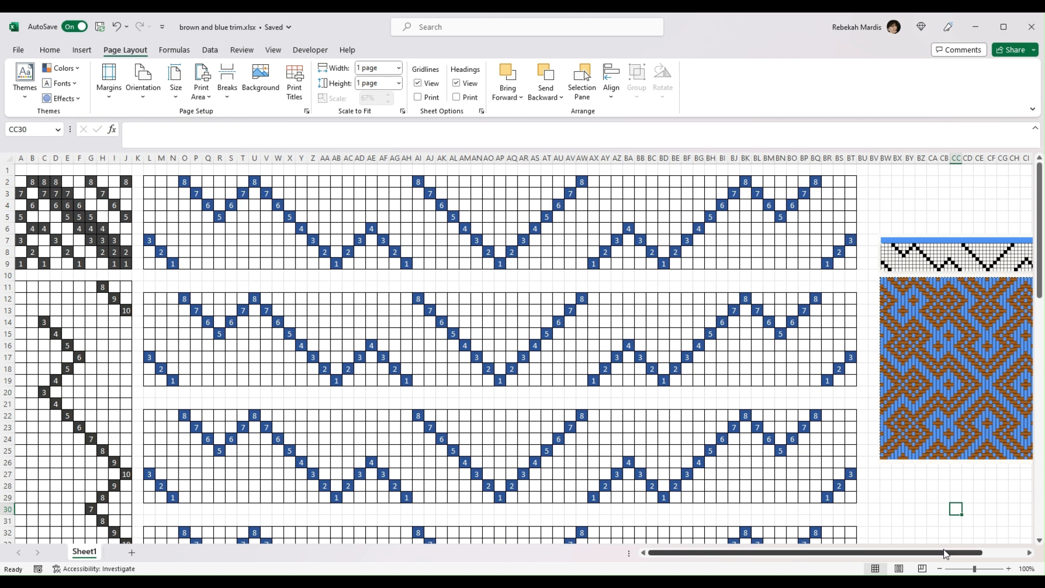
drag(945, 553, 986, 554)
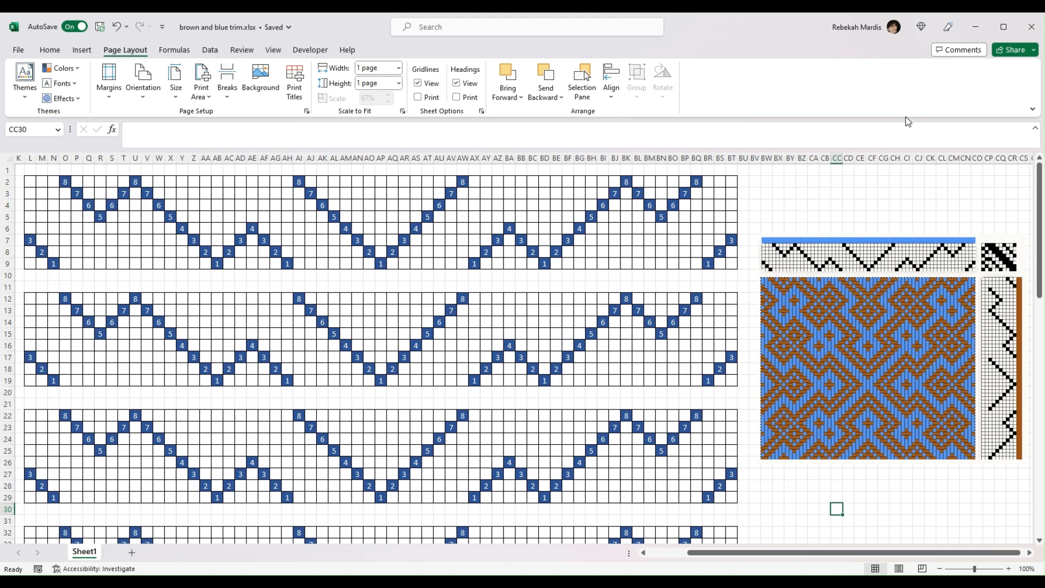
Step: Enter the notes "EPI = 24" in BX28 and "Heddle count" in BX29, below the draft picture
click(778, 485)
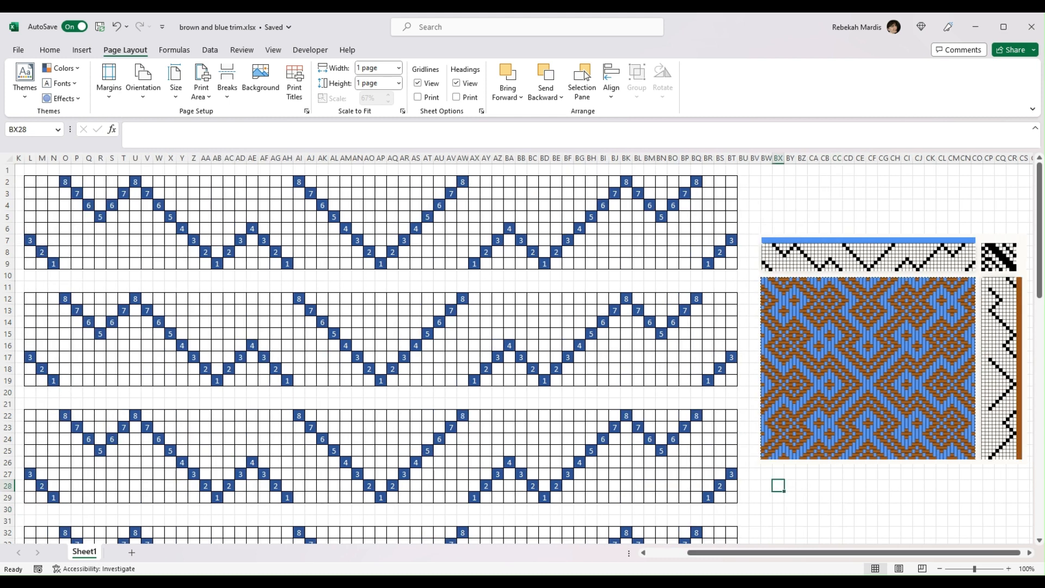
text(EP)
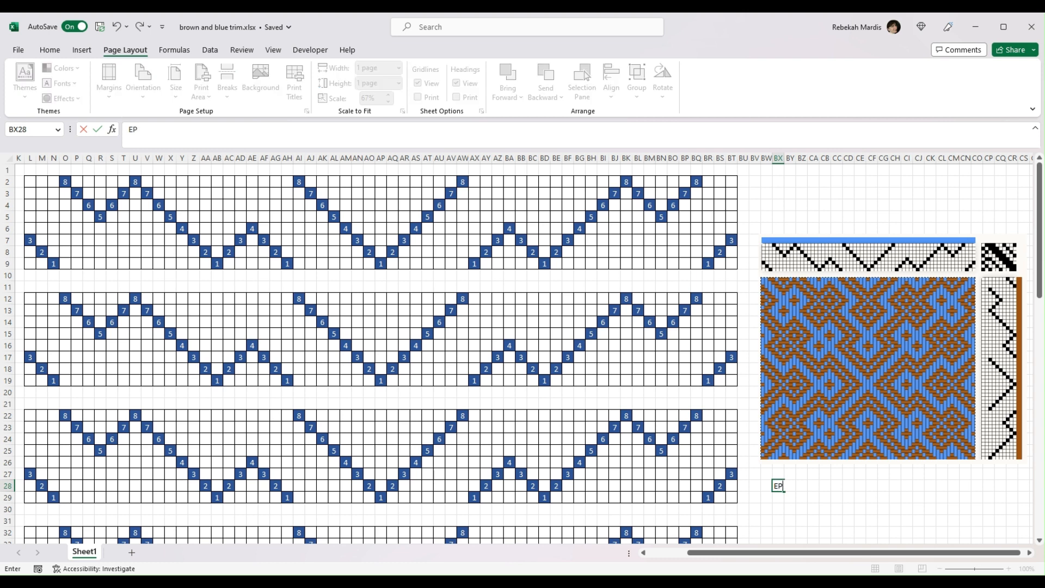
text(I = 24)
key(Return)
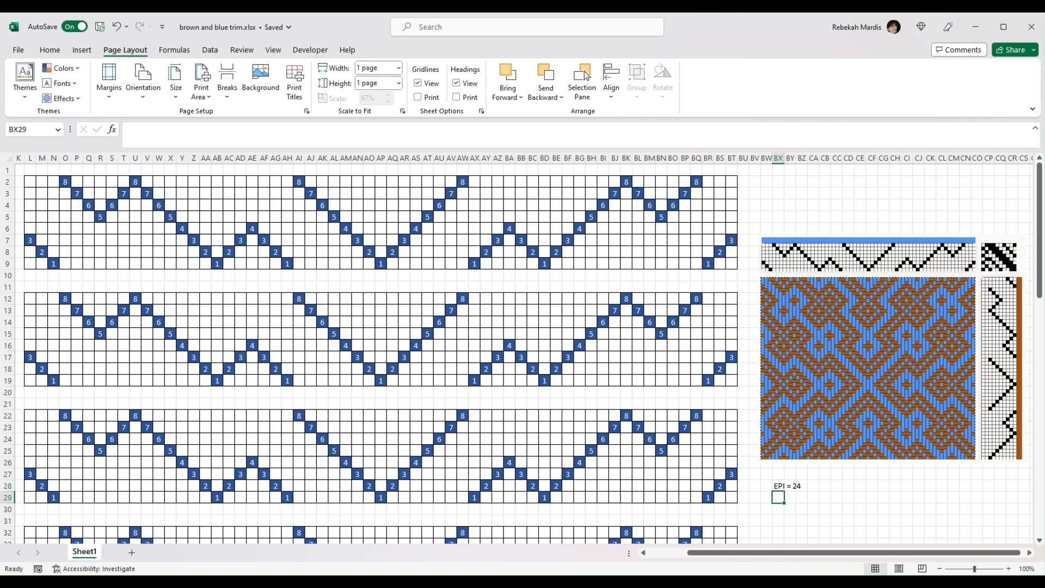
text(Heddle)
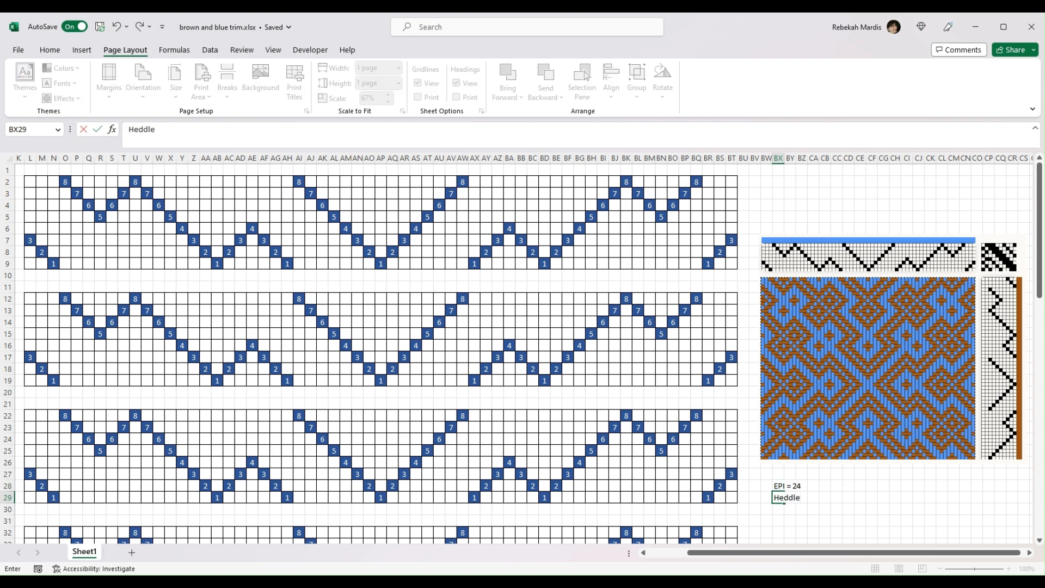
text( count)
key(Return)
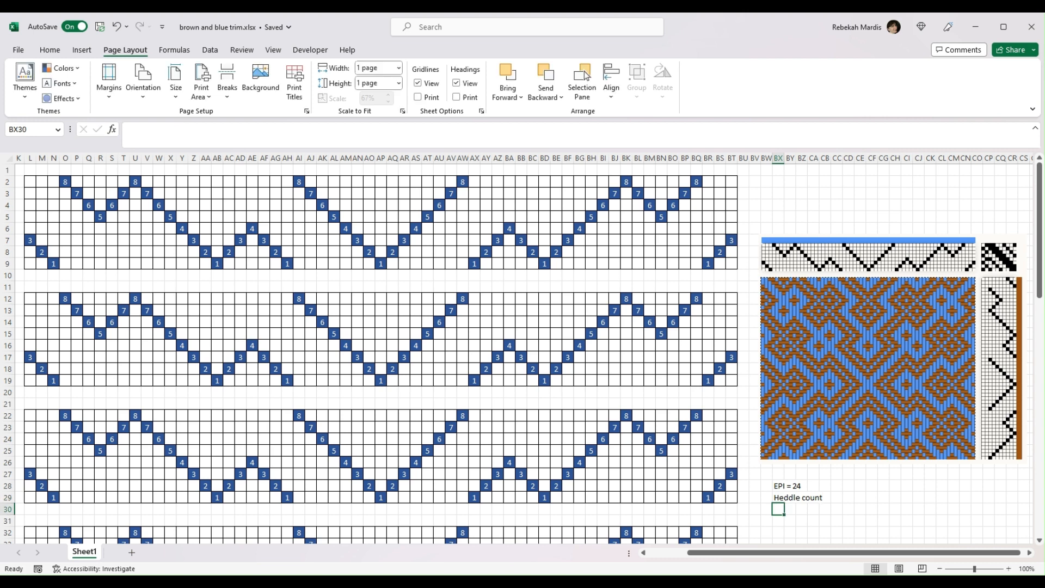
Step: Enter the labels "Harness 1" in BX30 and "Harness 2" in BX31, below the heddle count heading
text(Harnes)
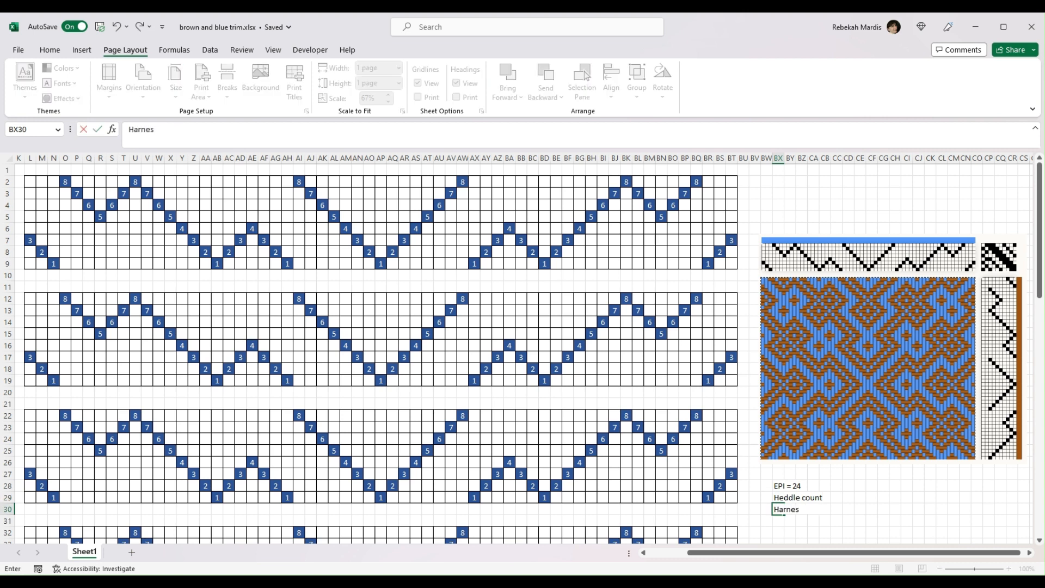
text(s 1)
key(Return)
text(Harness 2)
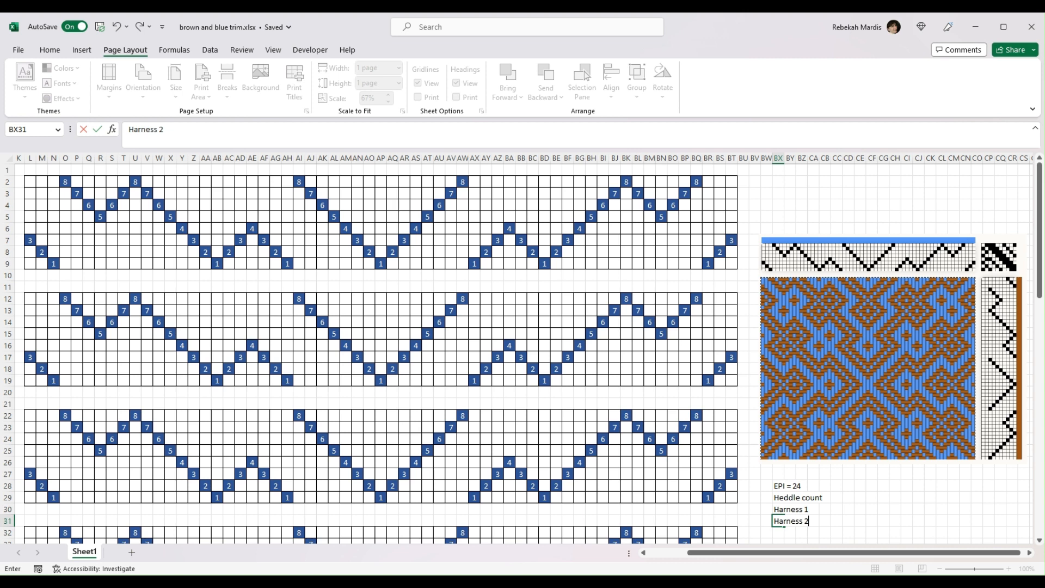
key(Return)
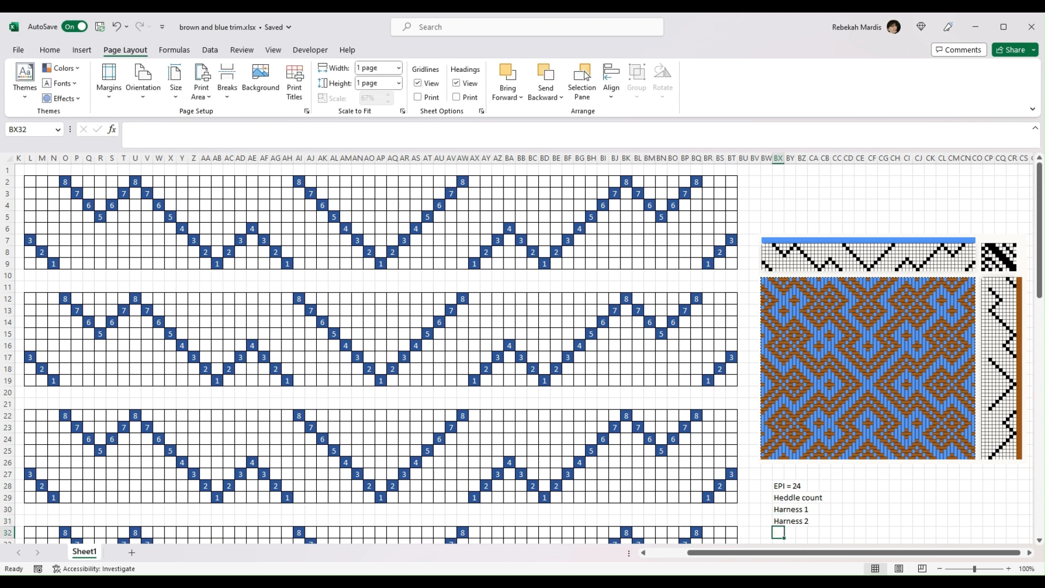
Step: Count the harness 1 threads in the first threading grid by going through each 1 in row 9, from N9 to BR9
click(54, 264)
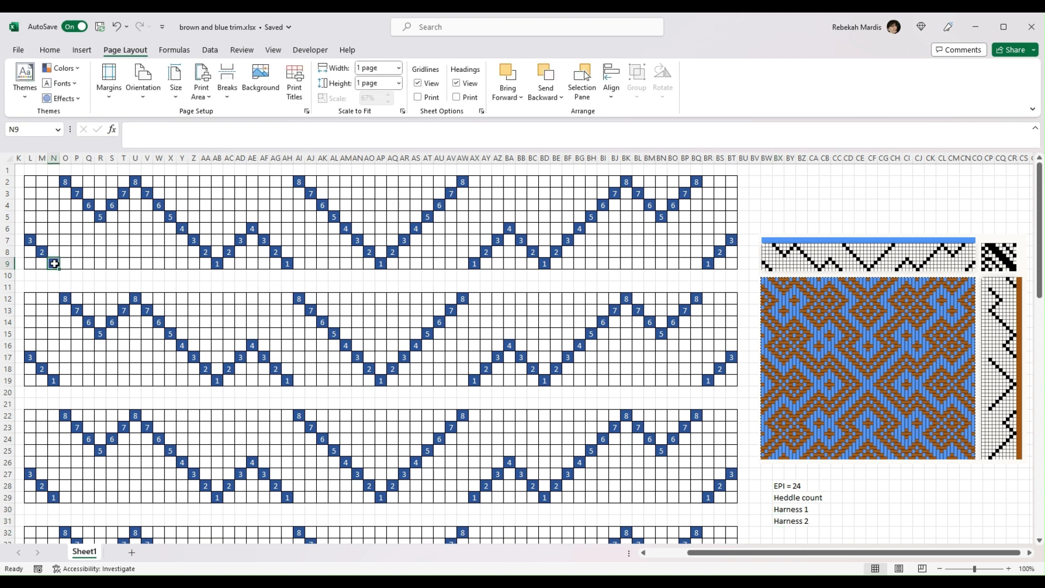
text(1)
click(217, 273)
click(287, 264)
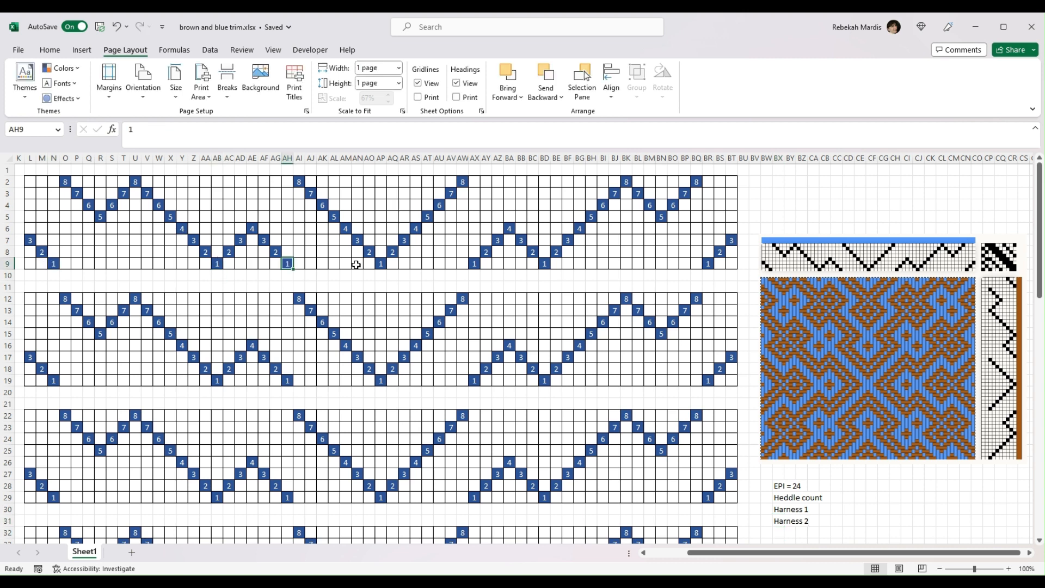
click(381, 264)
click(474, 263)
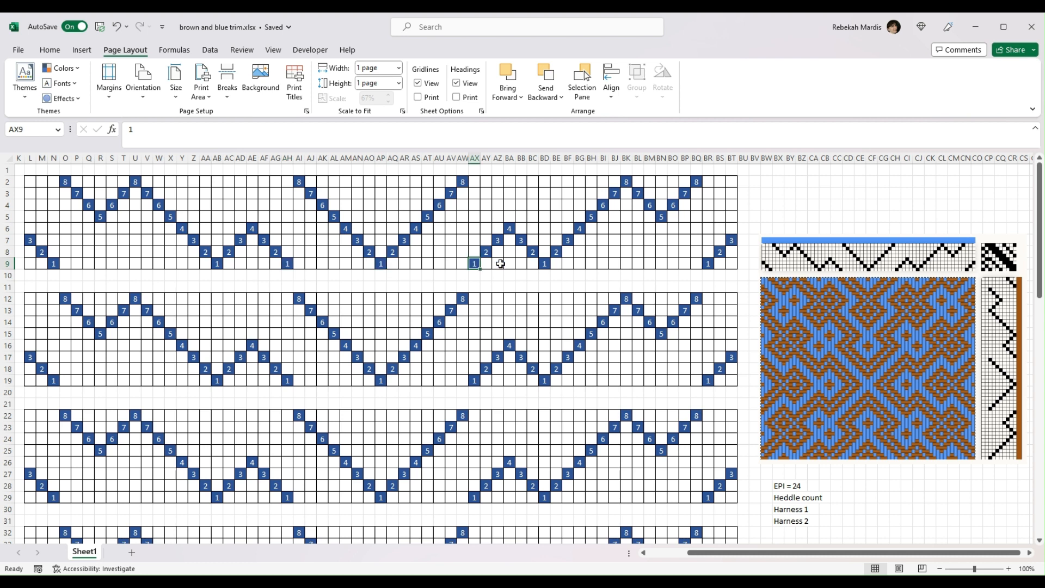
click(544, 263)
click(708, 264)
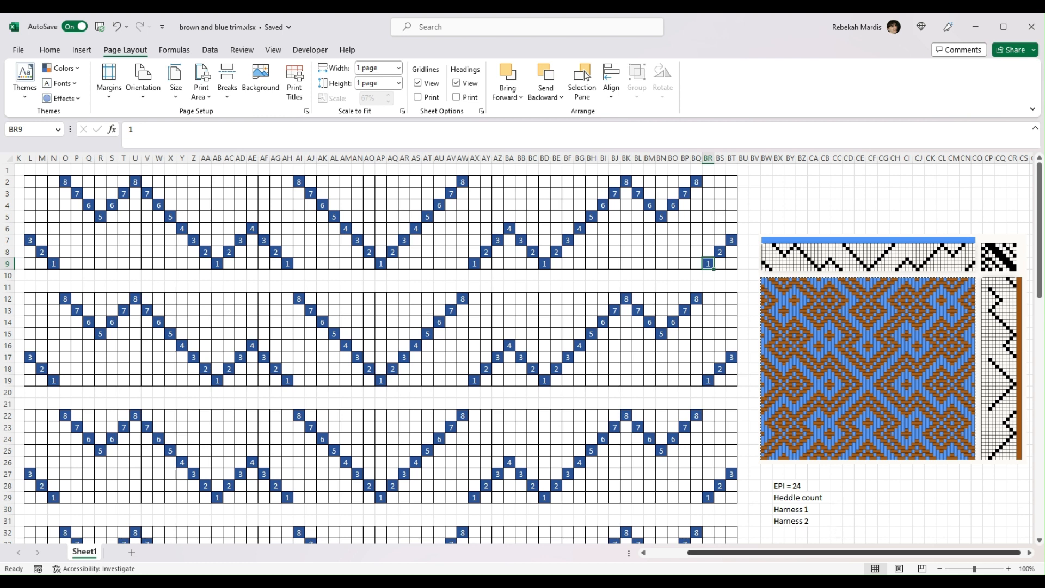
drag(787, 552, 747, 552)
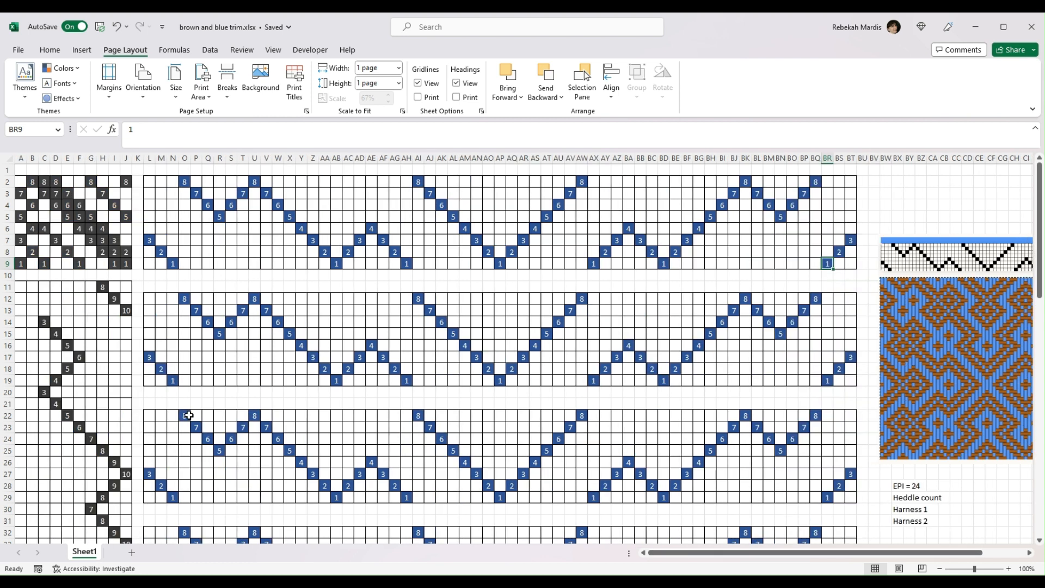